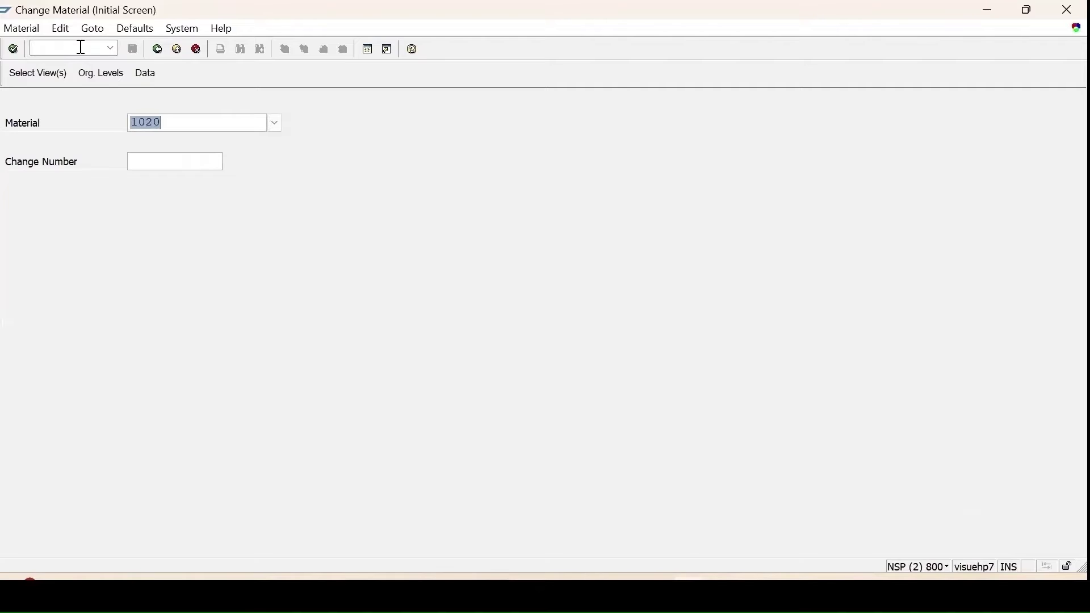
- Open material 1020's inspection setup at plant 1100 and compare inspection types 01 and 89
{"action": "key", "text": "Return"}
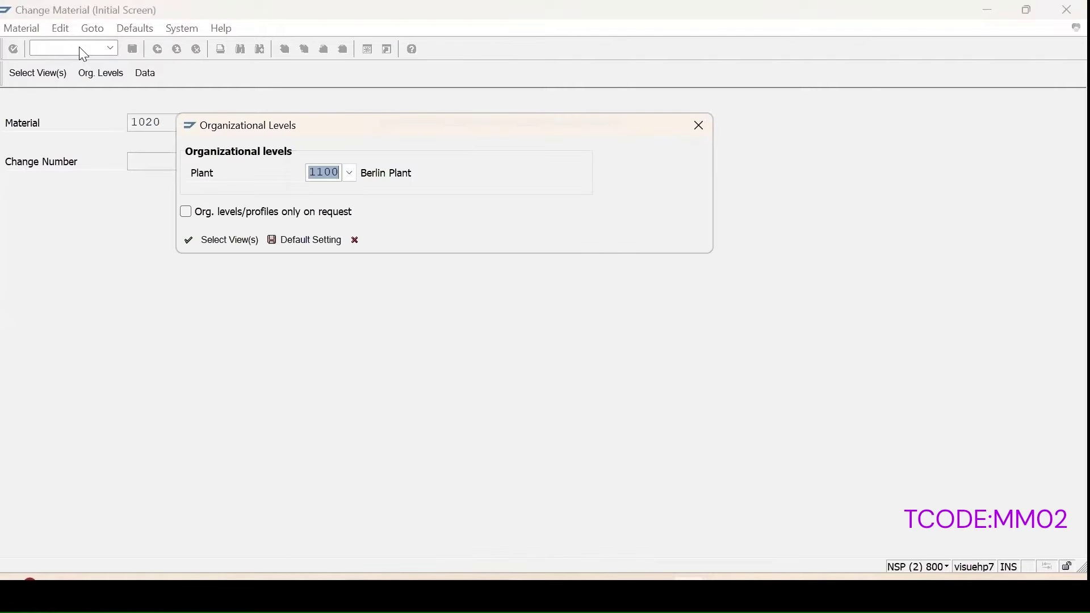
{"action": "key", "text": "Return"}
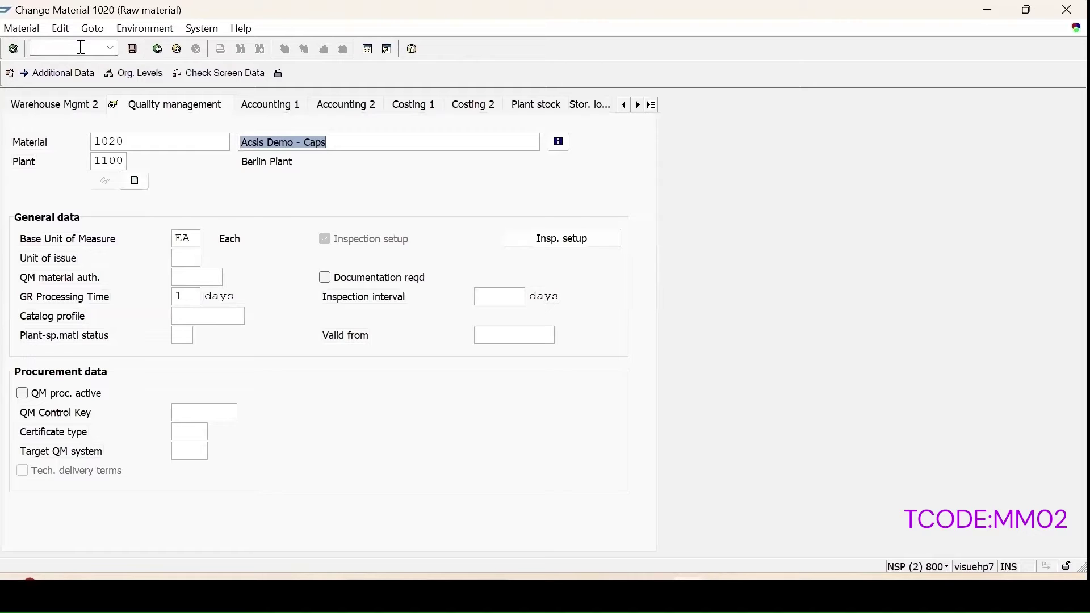
{"action": "left_click", "coordinate": [523, 240]}
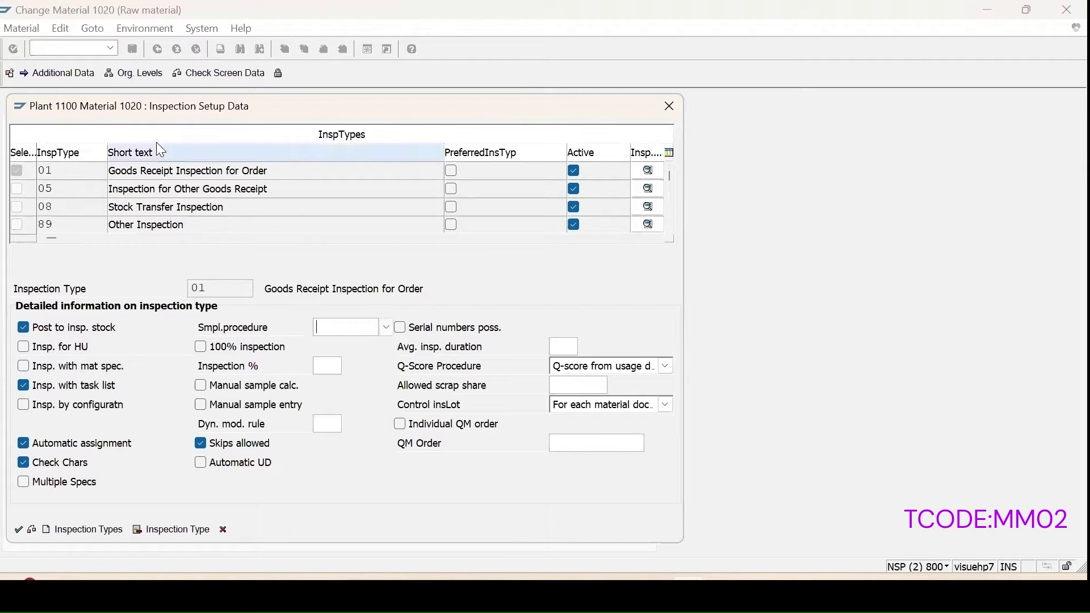
{"action": "left_click_drag", "start_coordinate": [274, 102], "coordinate": [515, 71]}
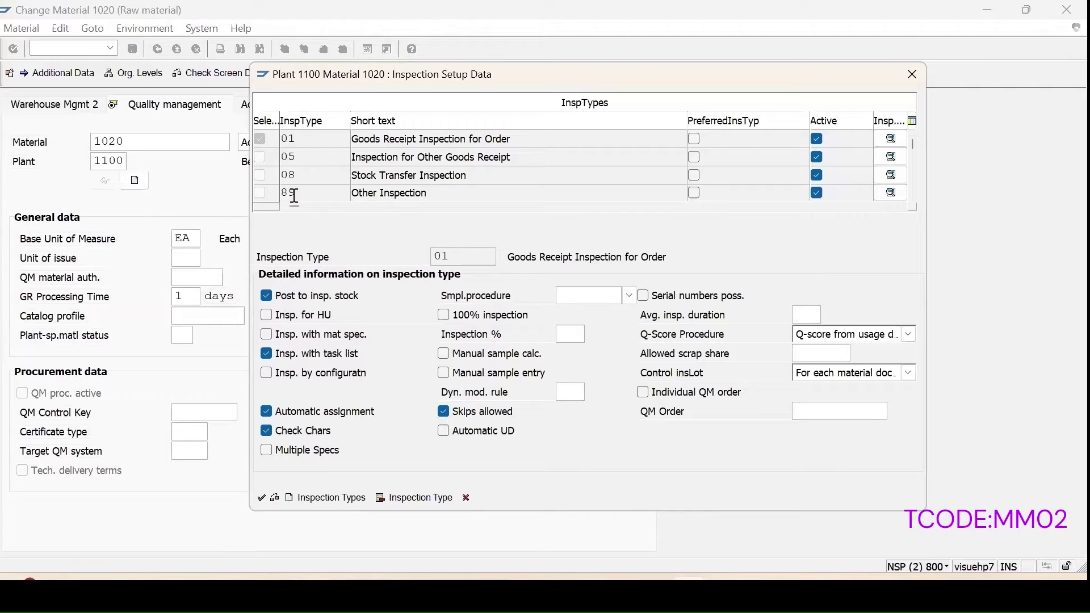
{"action": "double_click", "coordinate": [376, 194]}
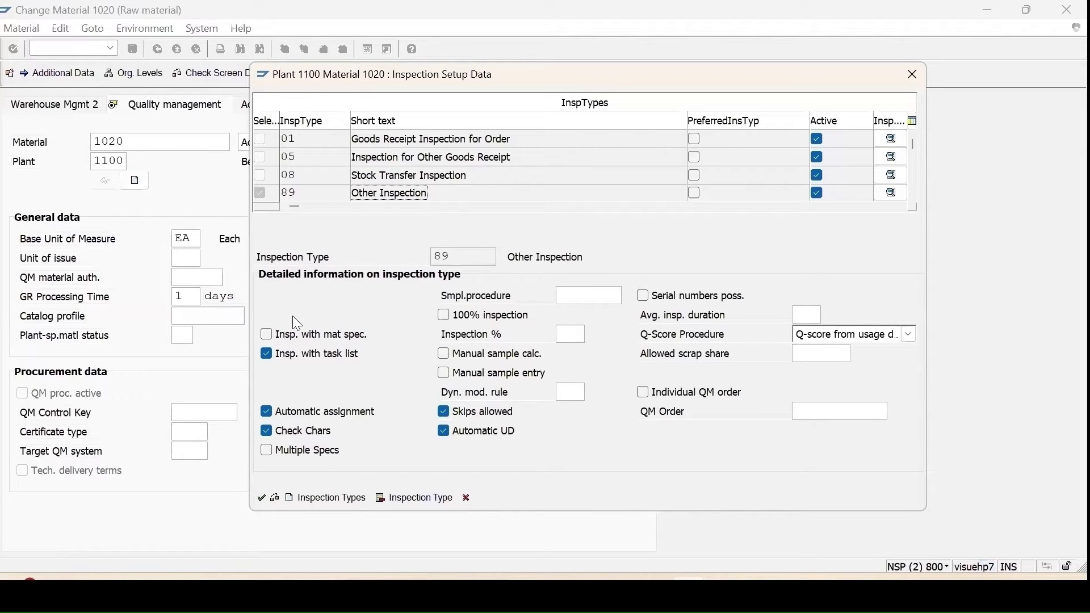
{"action": "double_click", "coordinate": [366, 140]}
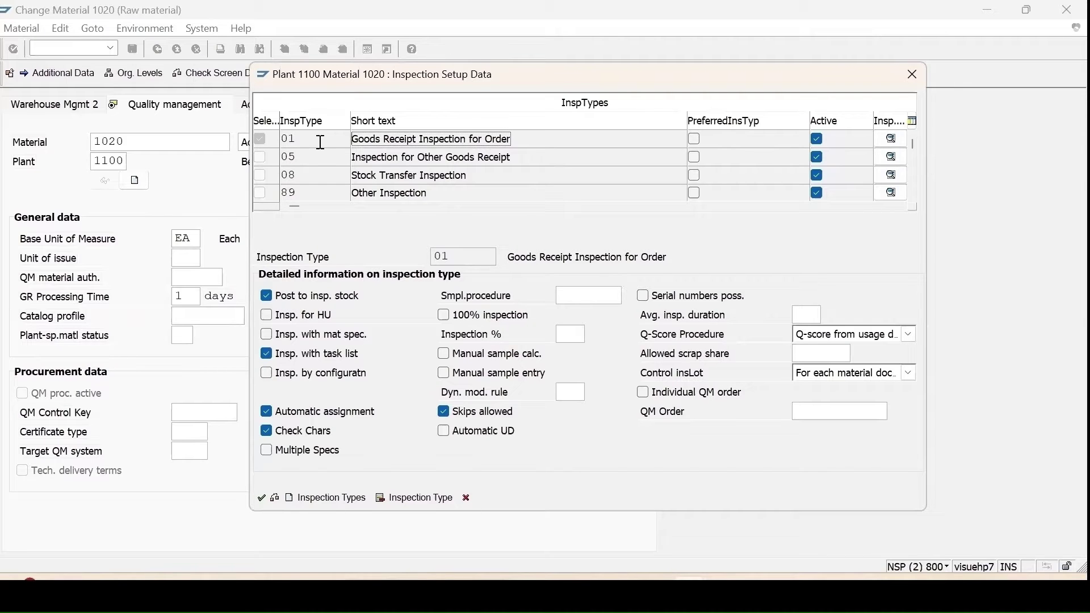
{"action": "double_click", "coordinate": [369, 194]}
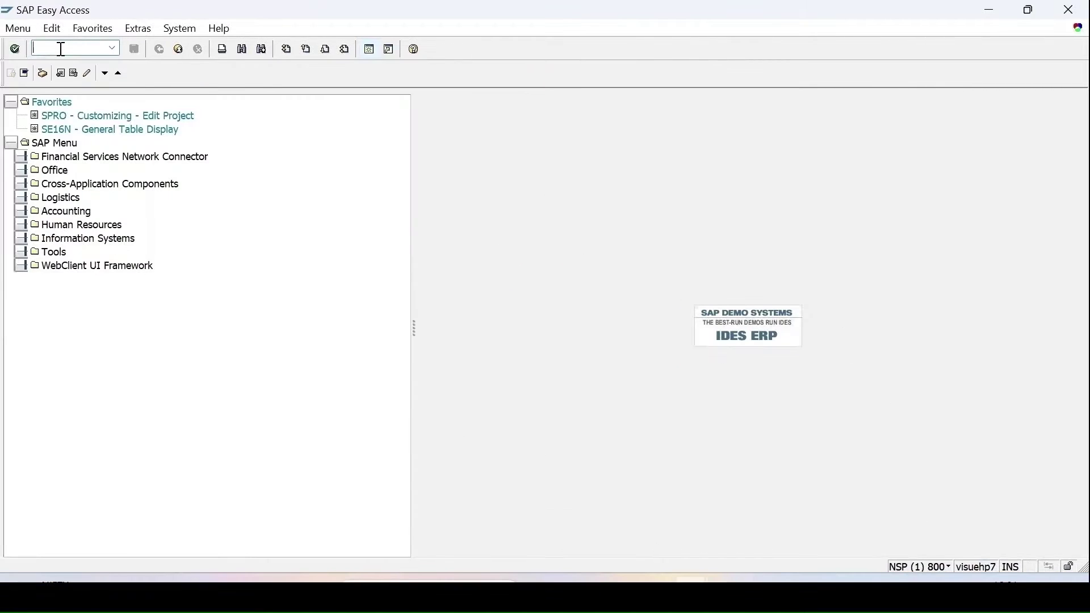
- List plant 1100's materials with MM60, select 1018 Acsis Demo - Bottles, and enter /nmm02
{"action": "type", "text": "mm60"}
{"action": "key", "text": "Return"}
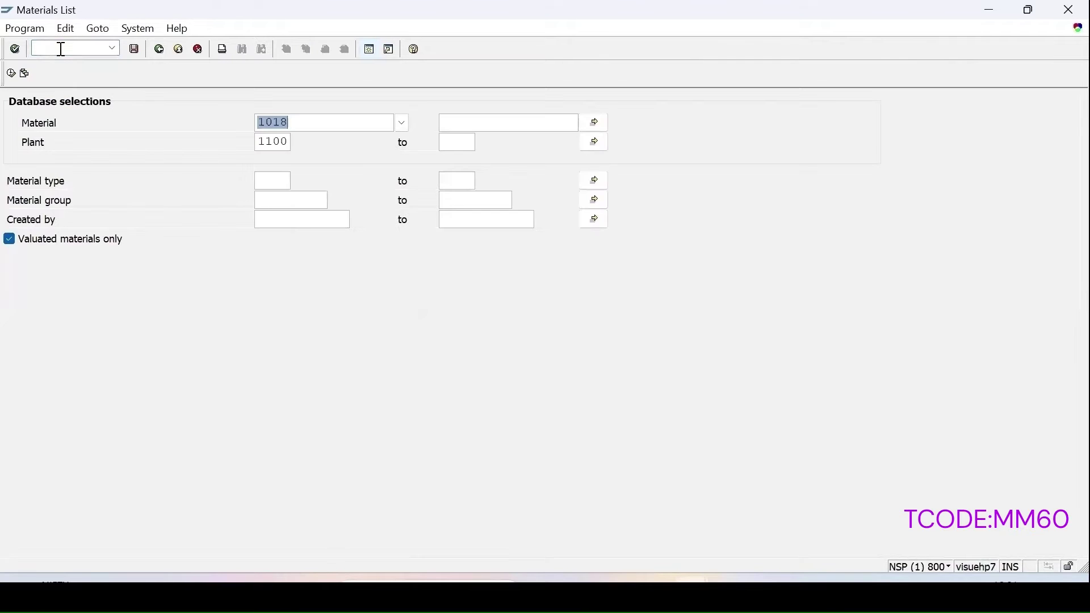
{"action": "key", "text": "Delete"}
{"action": "left_click", "coordinate": [11, 74]}
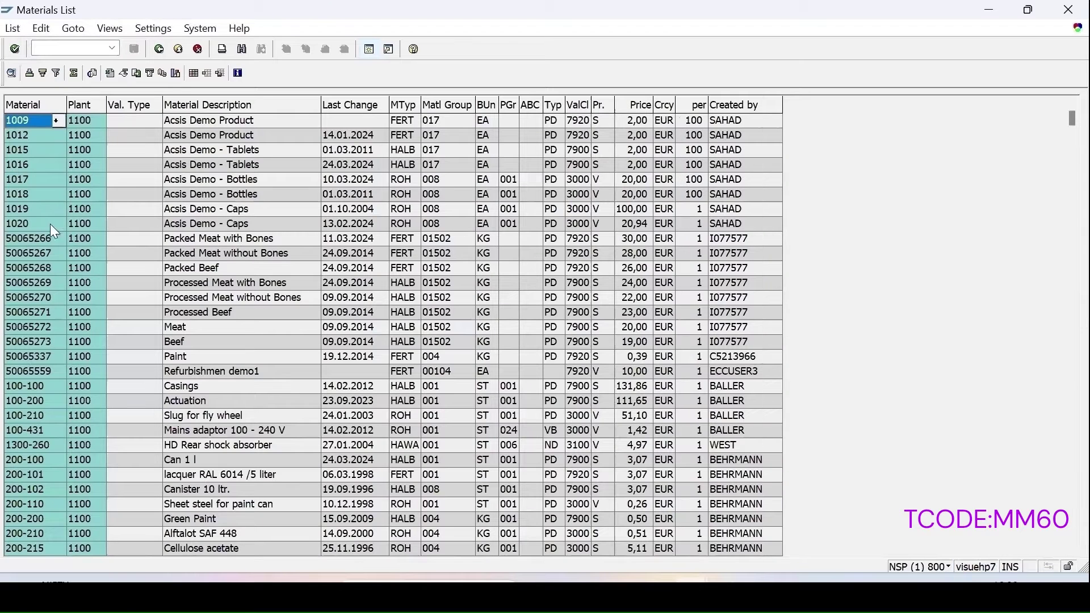
{"action": "left_click", "coordinate": [35, 194]}
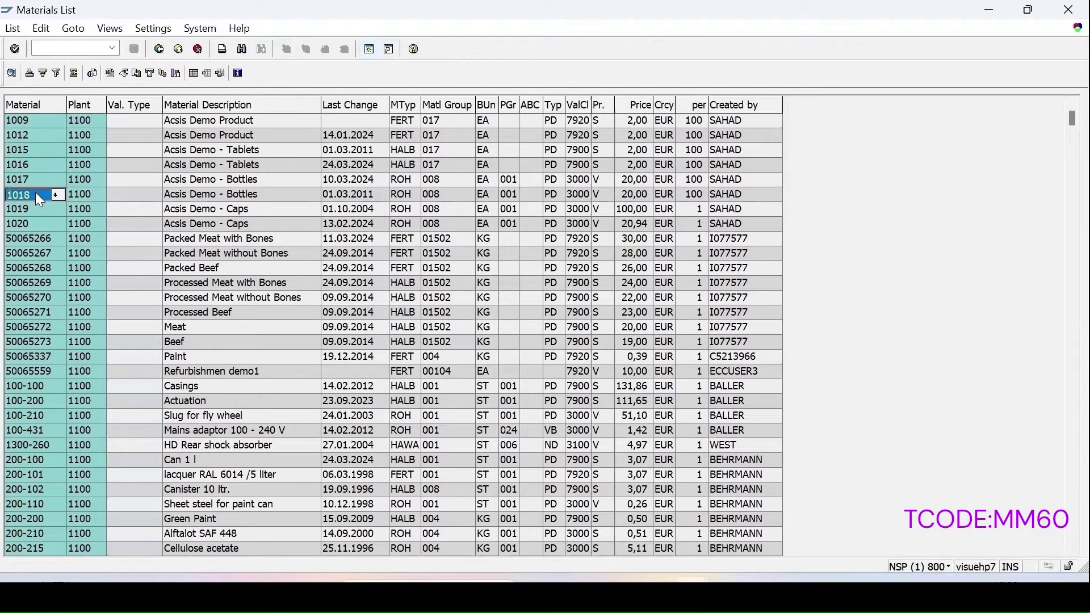
{"action": "left_click", "coordinate": [94, 50]}
{"action": "type", "text": "/nmm"}
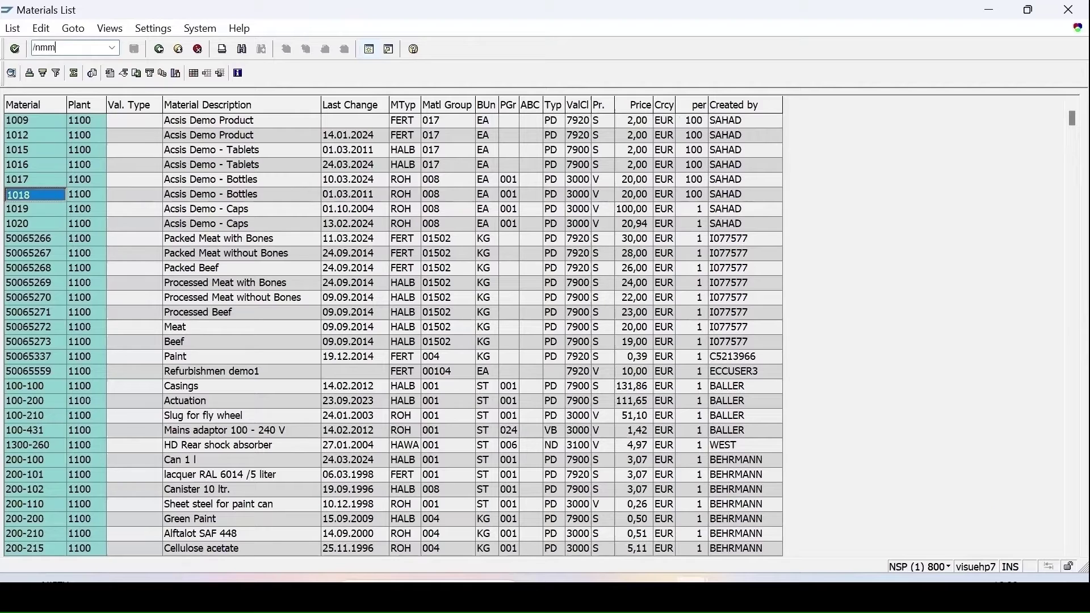
{"action": "type", "text": "02"}
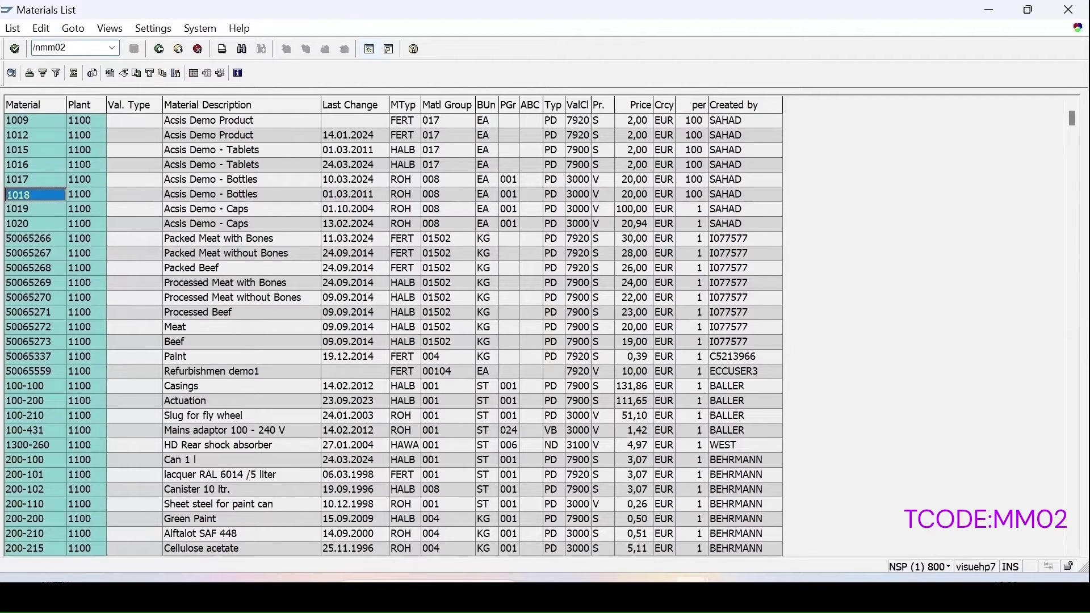
- Load material 1018's Quality Management view at plant 1100 and show its empty inspection setup
{"action": "key", "text": "Return"}
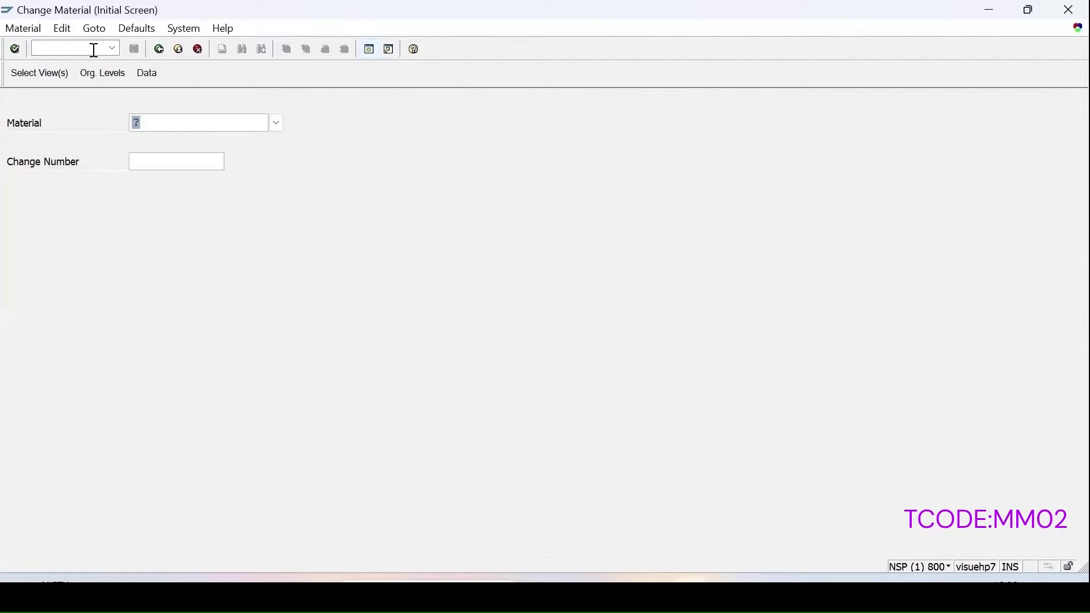
{"action": "type", "text": "1018"}
{"action": "key", "text": "Return"}
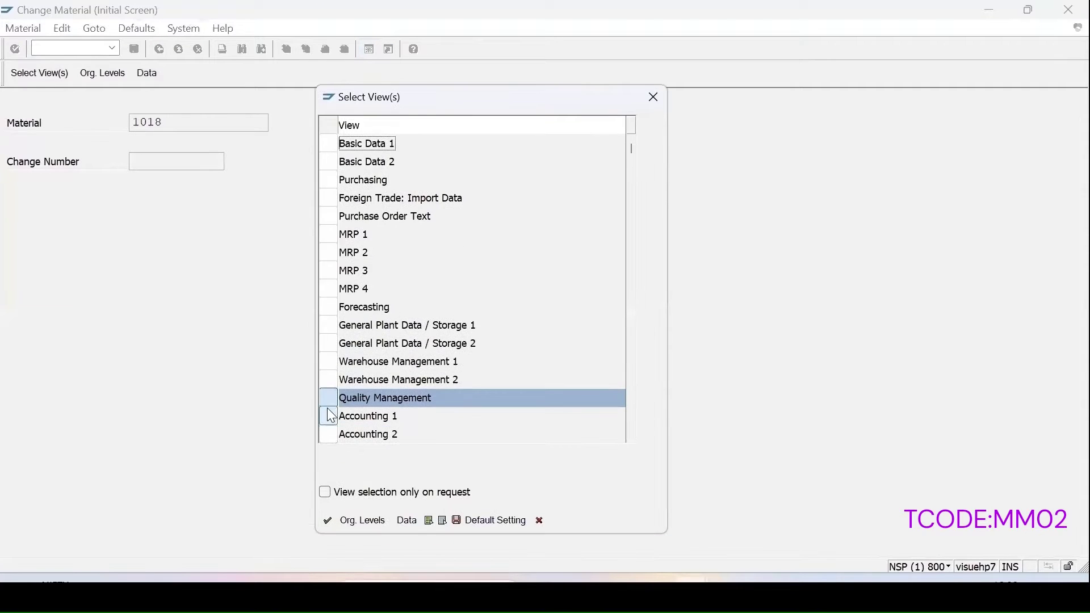
{"action": "left_click", "coordinate": [328, 520]}
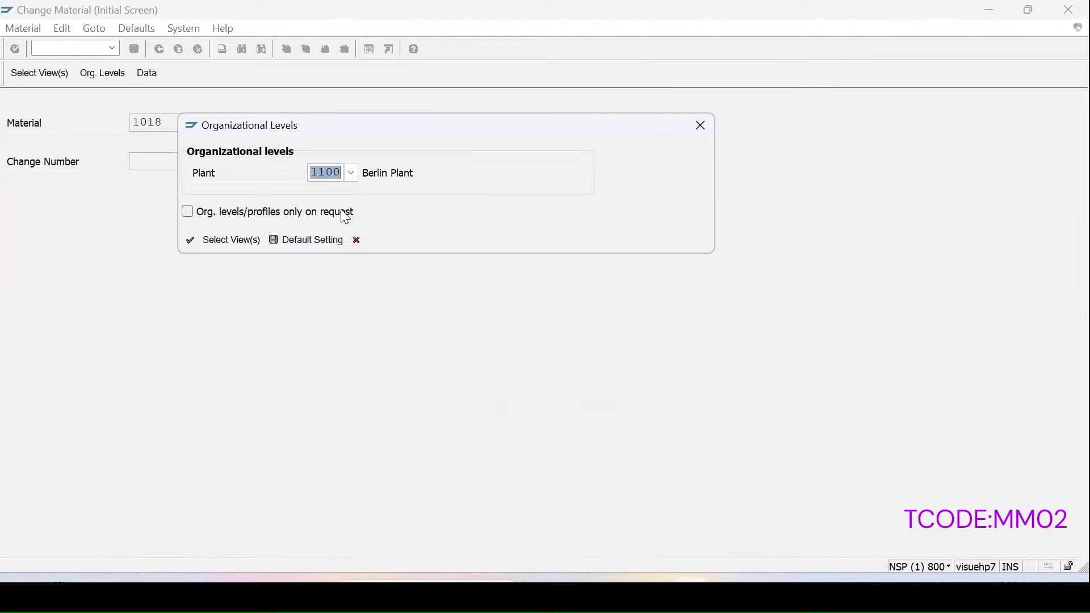
{"action": "key", "text": "Return"}
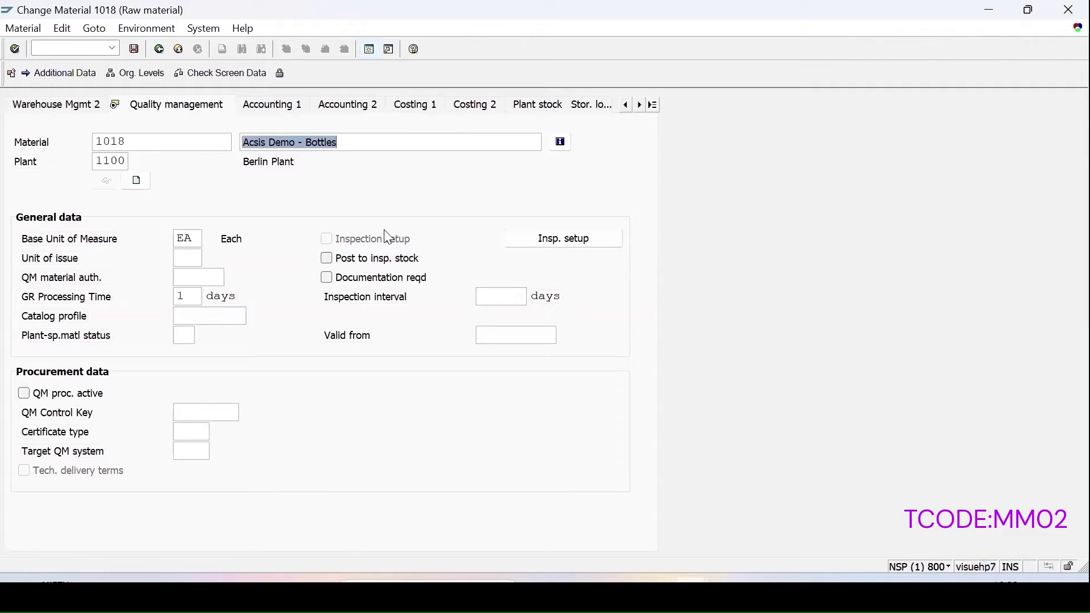
{"action": "left_click", "coordinate": [539, 239]}
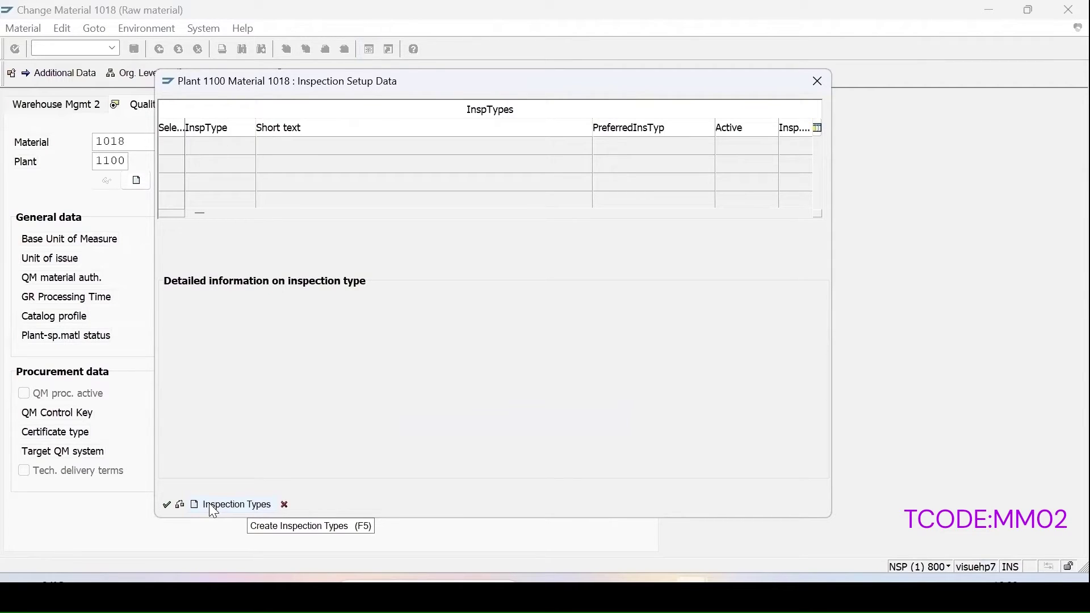
- Add inspection type 89 Other Inspection to material 1018 and make it active
{"action": "left_click", "coordinate": [217, 505]}
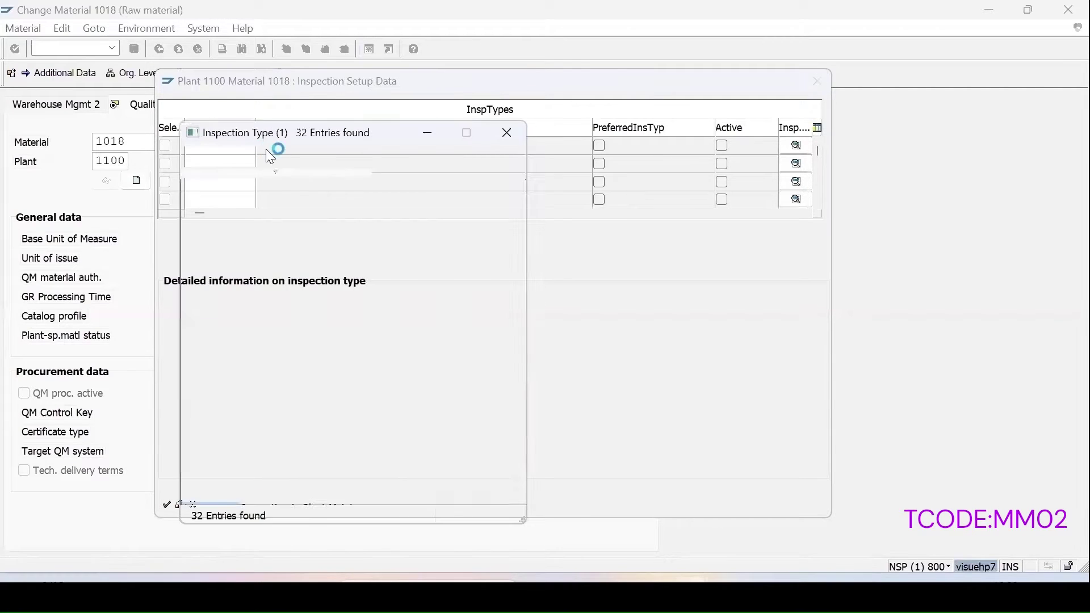
{"action": "scroll", "coordinate": [239, 409], "scroll_direction": "down", "scroll_amount": 5}
{"action": "left_click", "coordinate": [278, 405]}
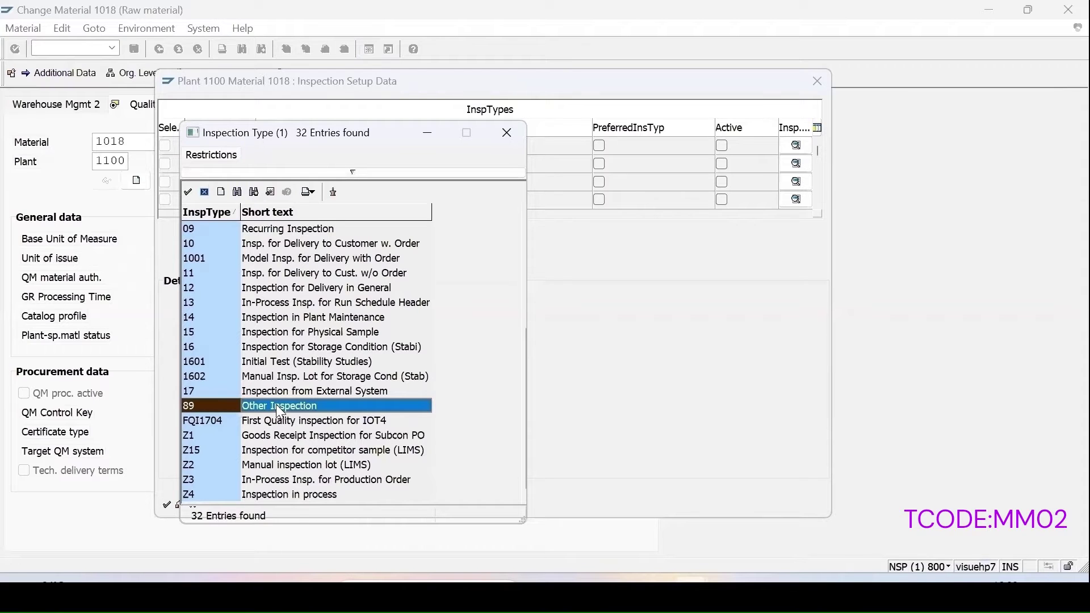
{"action": "double_click", "coordinate": [269, 404]}
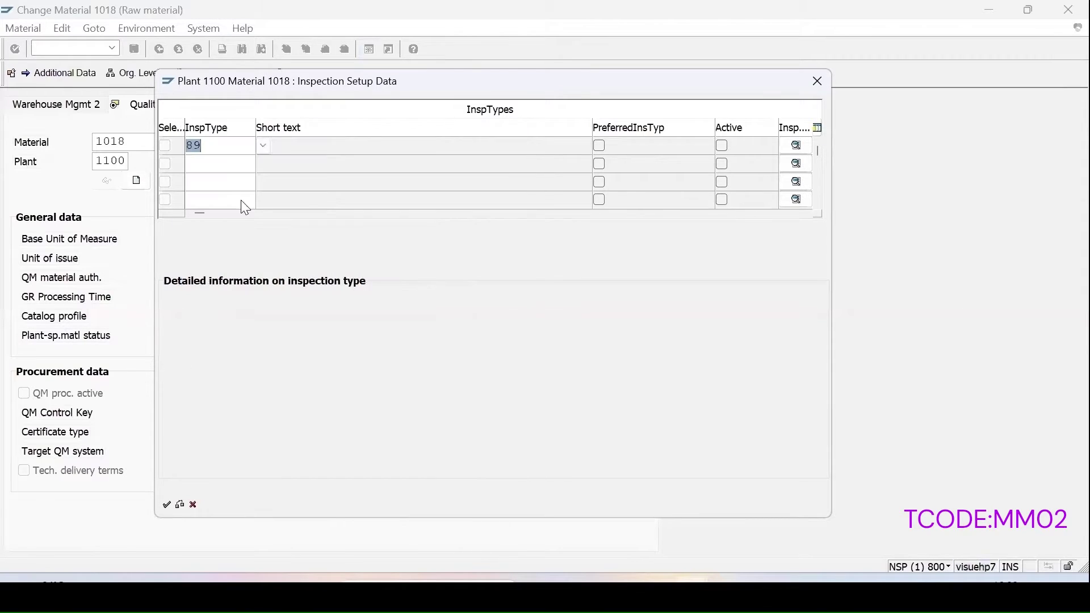
{"action": "left_click", "coordinate": [724, 147]}
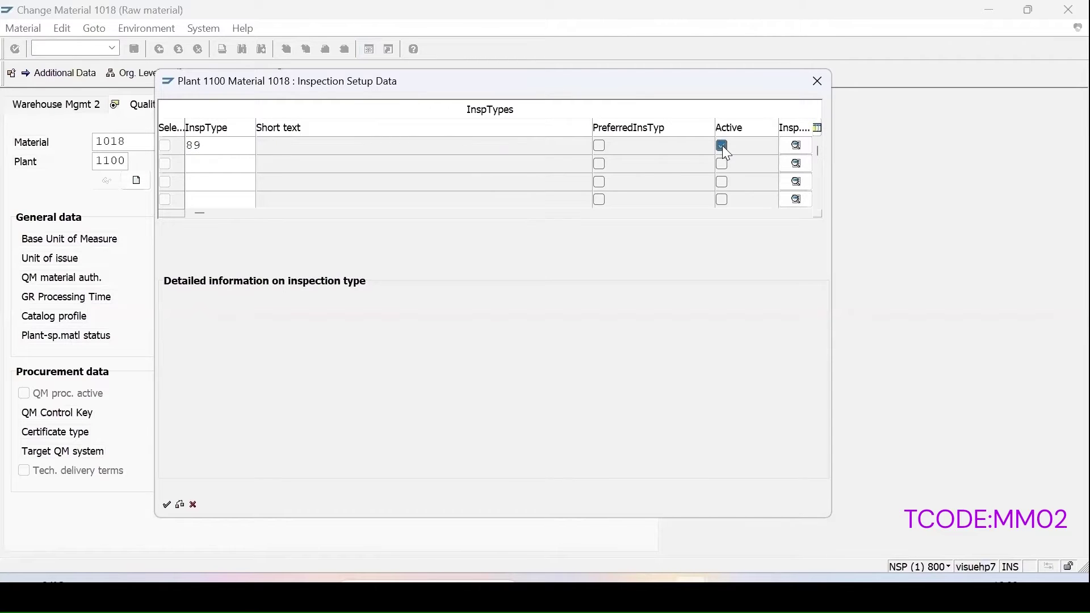
{"action": "left_click", "coordinate": [796, 146]}
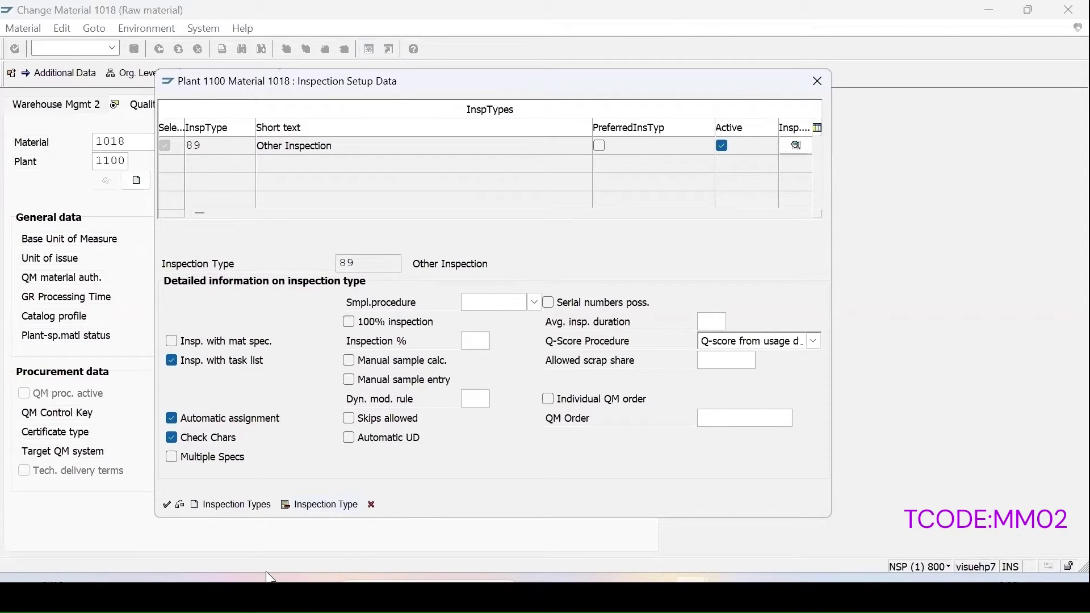
{"action": "left_click", "coordinate": [167, 504]}
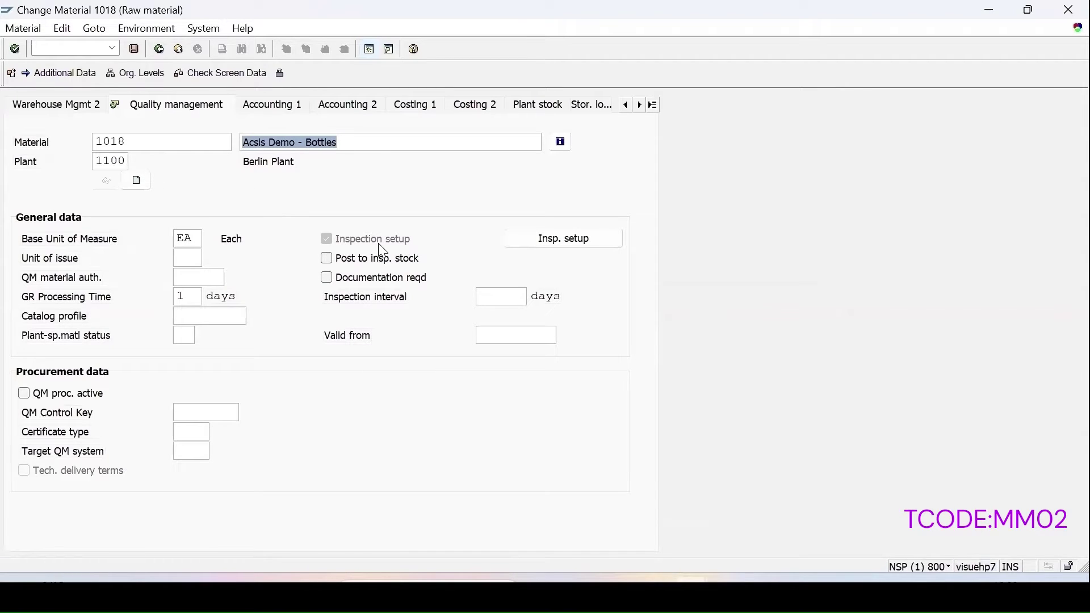
- Fix the missing purchasing group by setting it to ESL, then save material 1018
{"action": "left_click", "coordinate": [135, 50]}
{"action": "key", "text": "F1"}
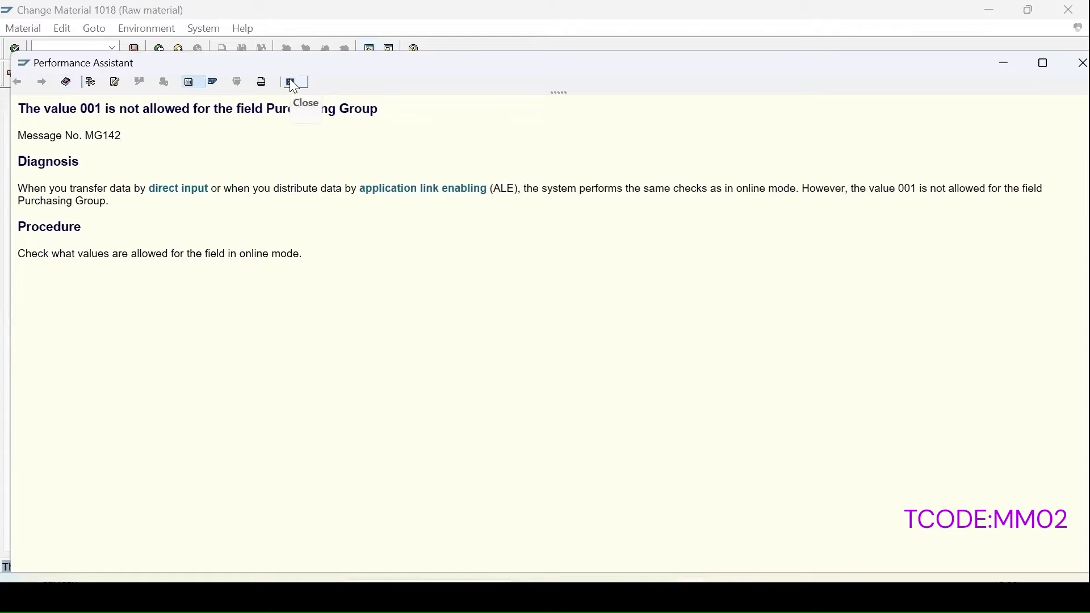
{"action": "left_click", "coordinate": [290, 78]}
{"action": "left_click", "coordinate": [652, 104]}
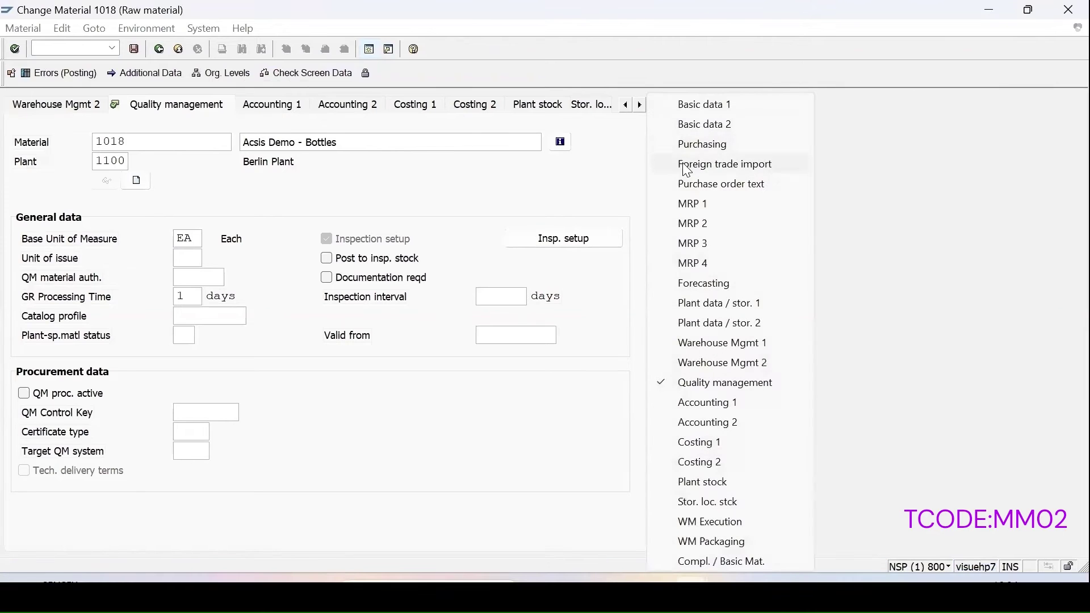
{"action": "left_click", "coordinate": [709, 144]}
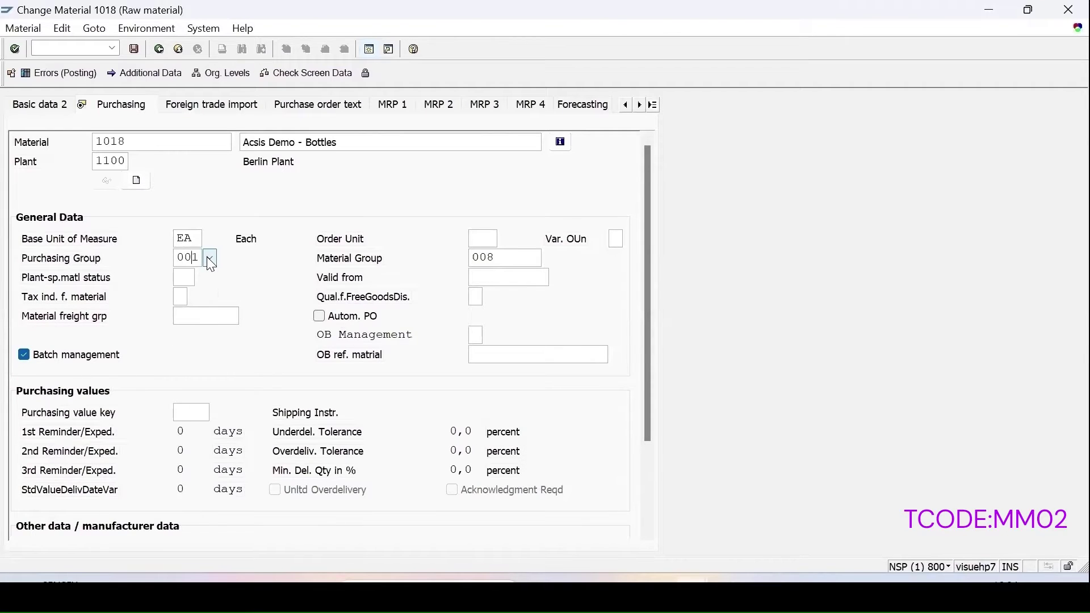
{"action": "left_click", "coordinate": [206, 256]}
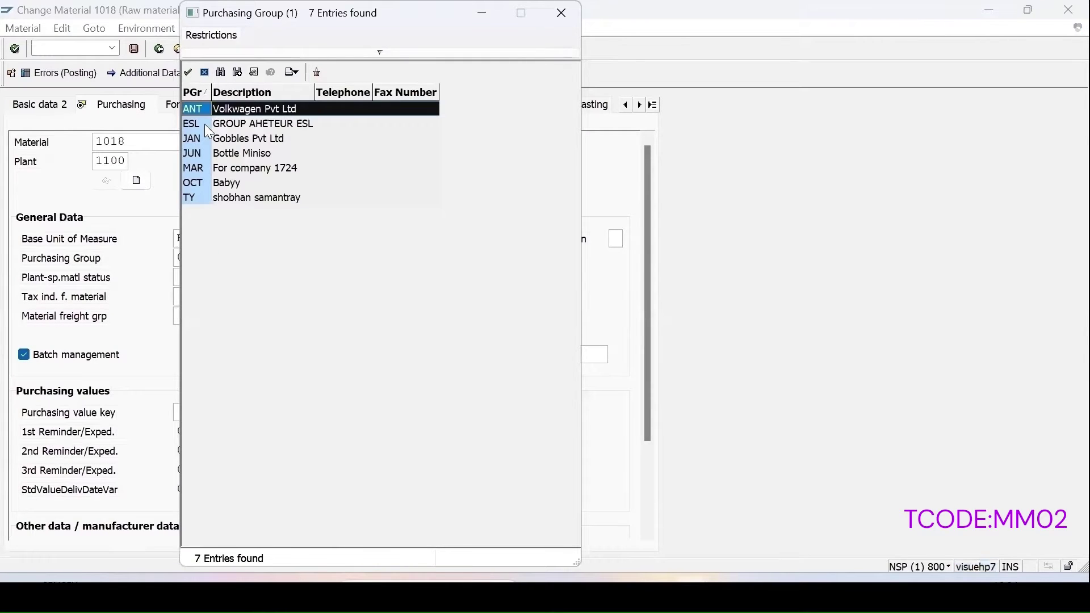
{"action": "double_click", "coordinate": [215, 124]}
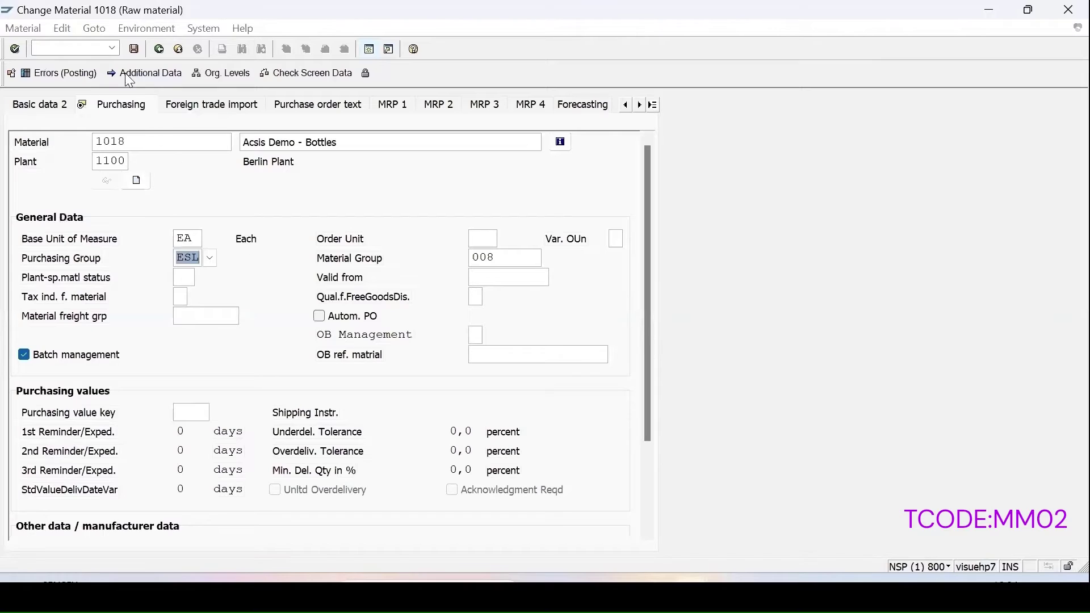
{"action": "left_click", "coordinate": [134, 49]}
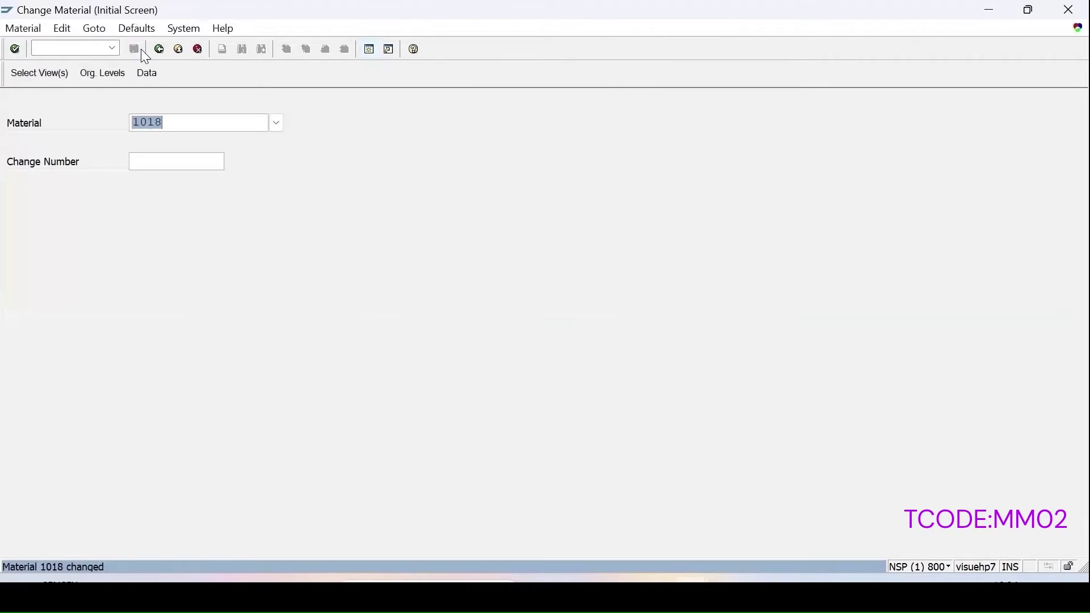
- Create a QP01 inspection plan header for 1018 with usage 3 Universal and status 4 Released
{"action": "key", "text": "ctrl+slash"}
{"action": "type", "text": "/nqp01"}
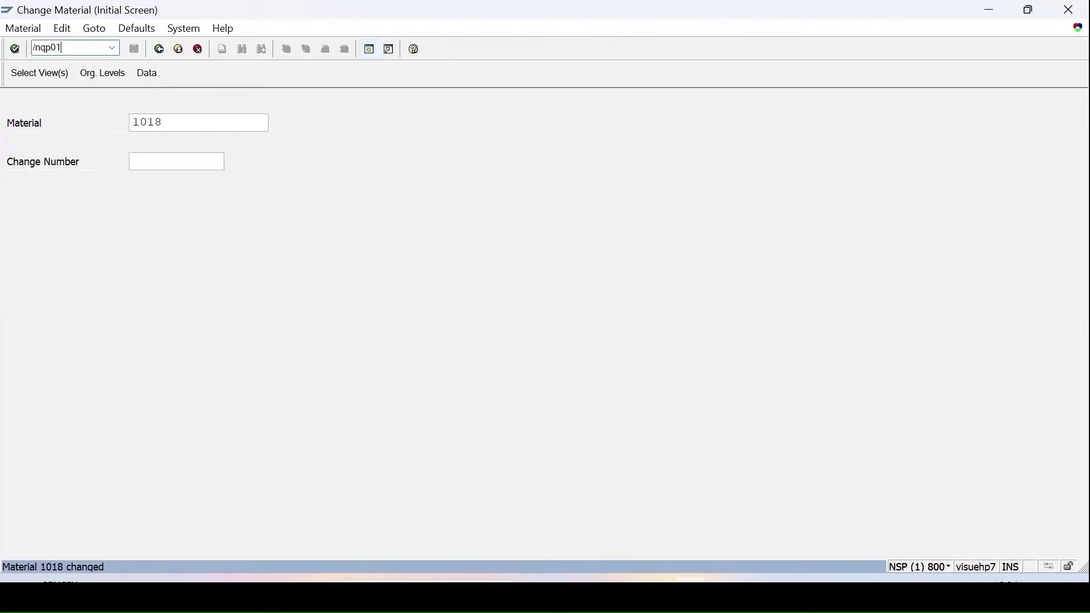
{"action": "key", "text": "Return"}
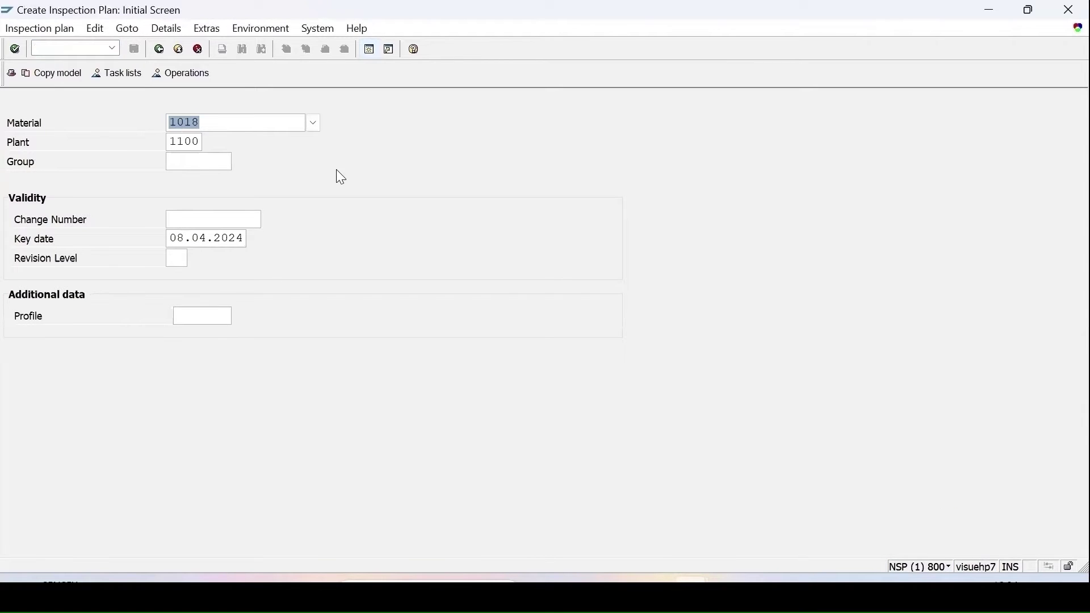
{"action": "key", "text": "Return"}
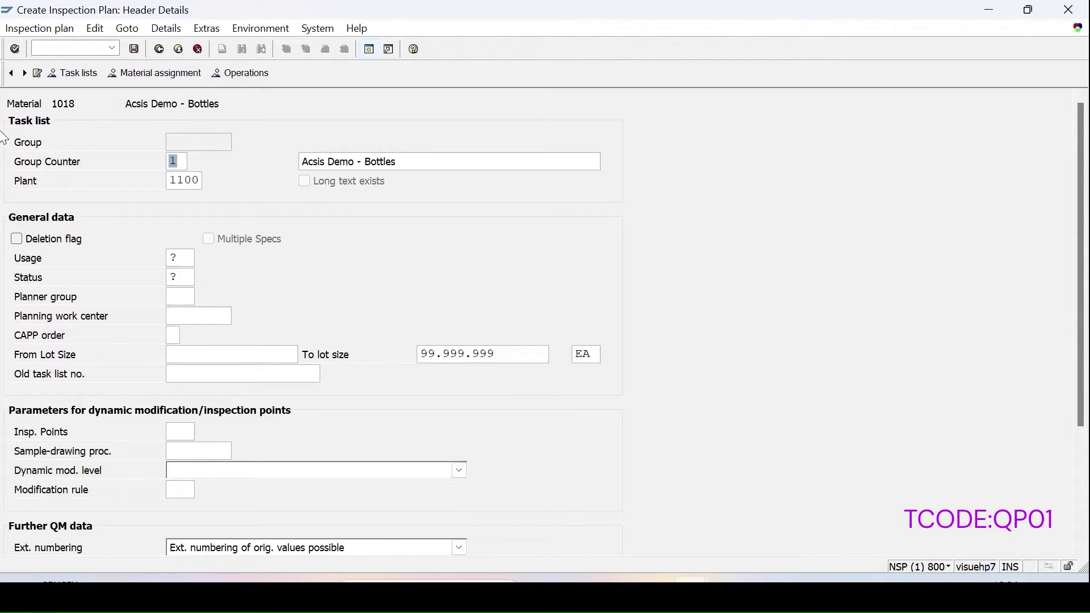
{"action": "left_click", "coordinate": [179, 258]}
{"action": "key", "text": "F4"}
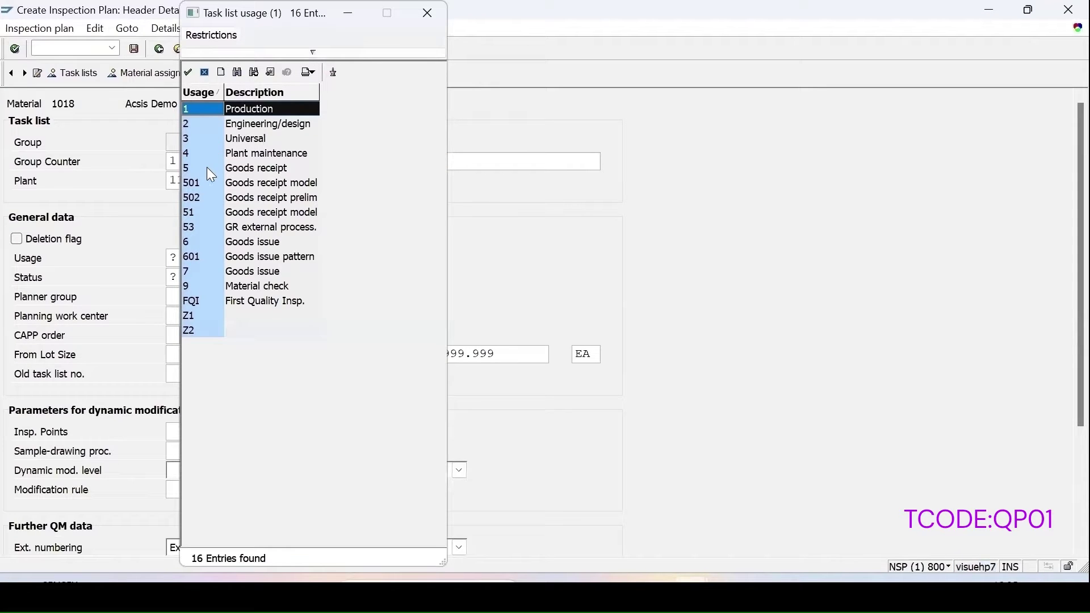
{"action": "double_click", "coordinate": [194, 138]}
{"action": "key", "text": "Tab"}
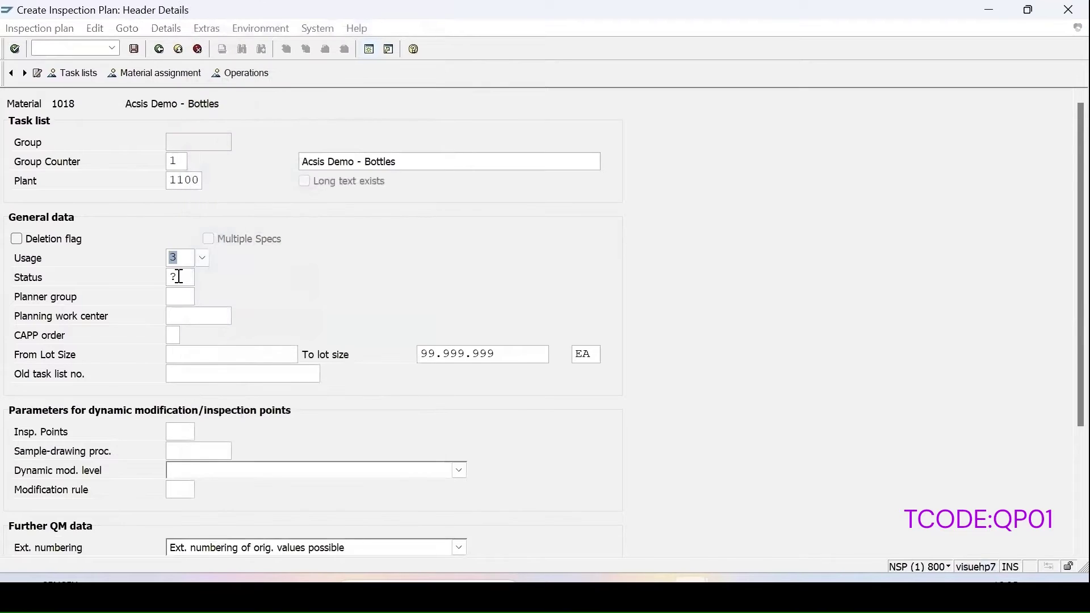
{"action": "left_click", "coordinate": [207, 280]}
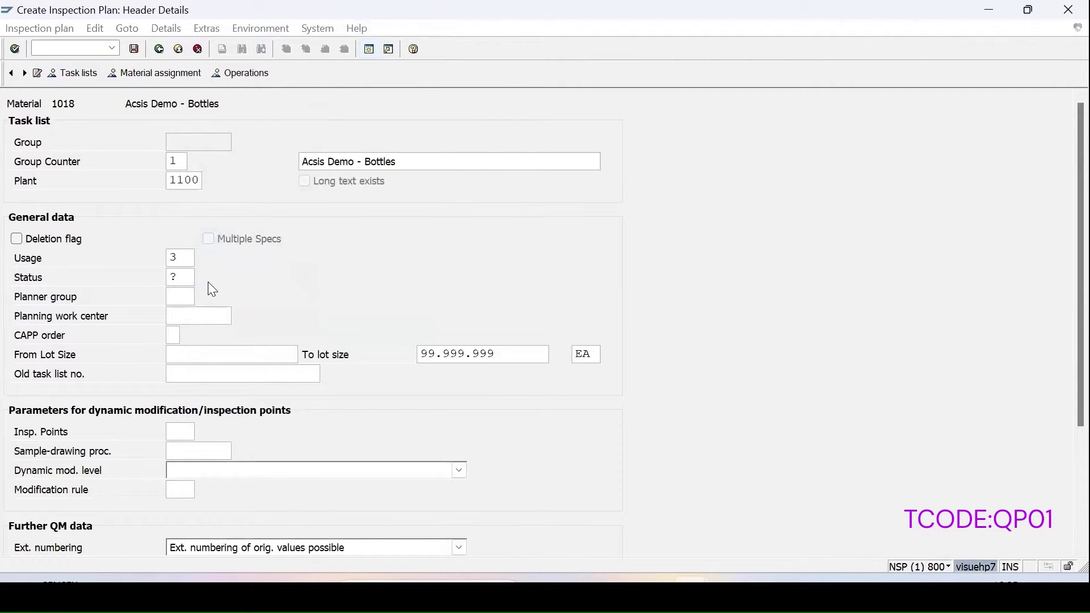
{"action": "double_click", "coordinate": [234, 154]}
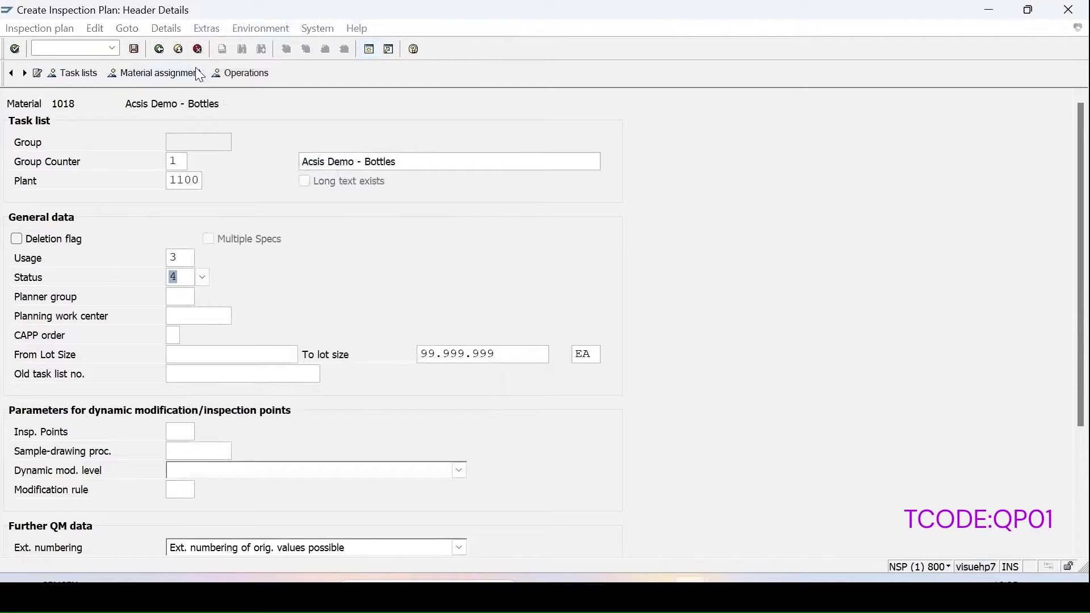
{"action": "left_click", "coordinate": [239, 74]}
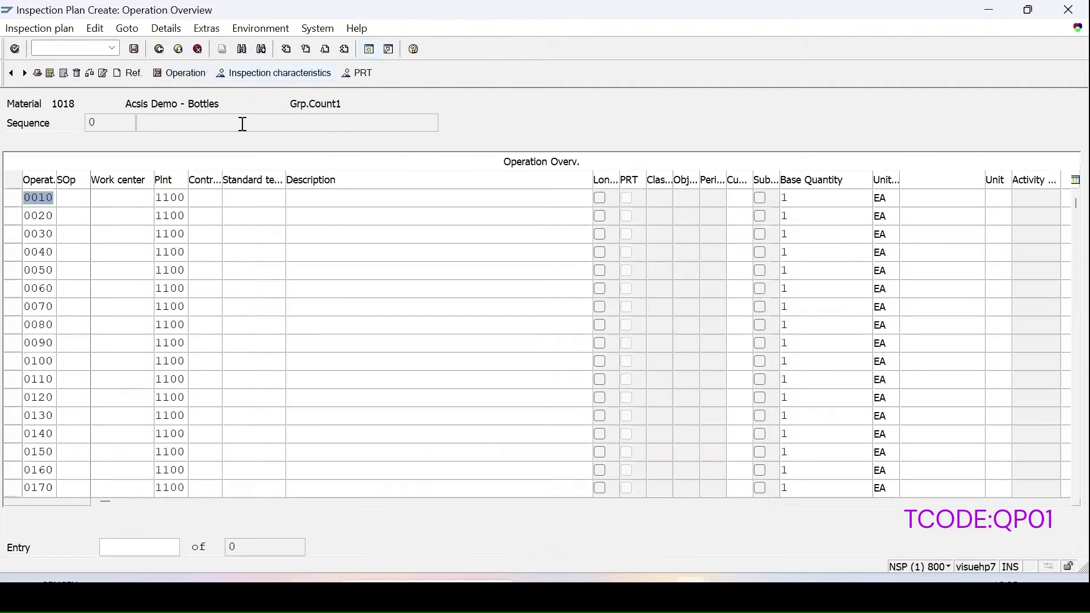
- Enter operation 0010 with control key QM01 and description Inspection
{"action": "left_click", "coordinate": [232, 194]}
{"action": "left_click", "coordinate": [213, 197]}
{"action": "left_click", "coordinate": [228, 198]}
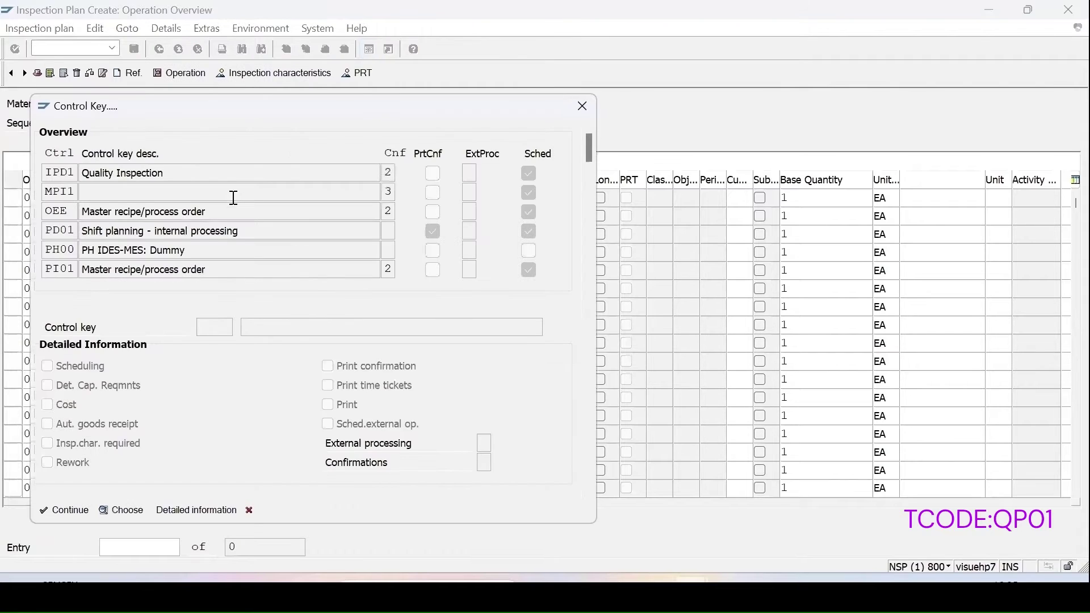
{"action": "left_click", "coordinate": [580, 112]}
{"action": "type", "text": "qm01"}
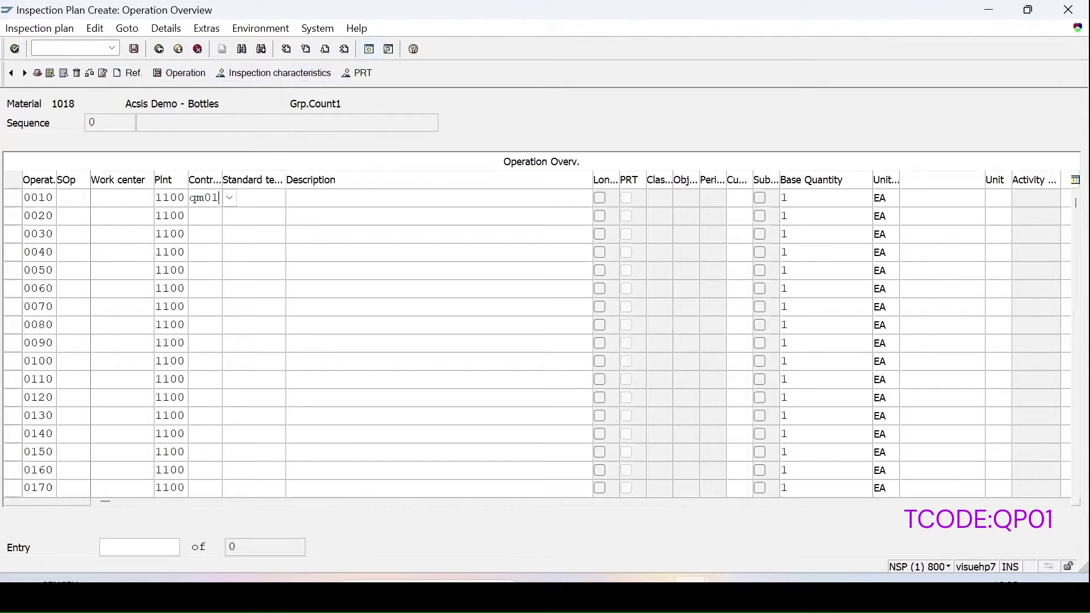
{"action": "left_click", "coordinate": [337, 201]}
{"action": "left_click", "coordinate": [307, 233]}
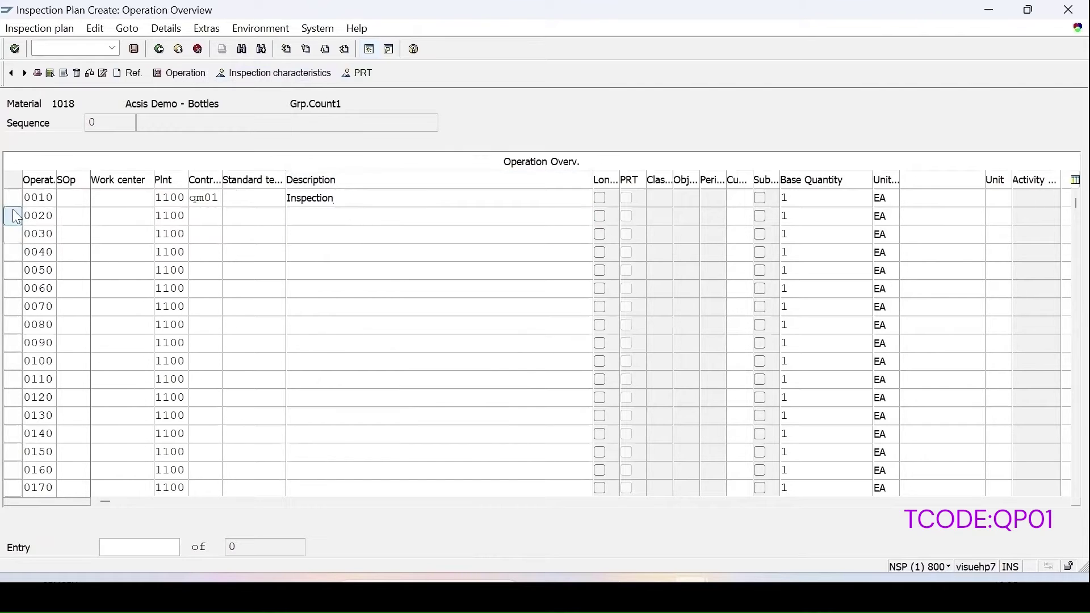
{"action": "key", "text": "Return"}
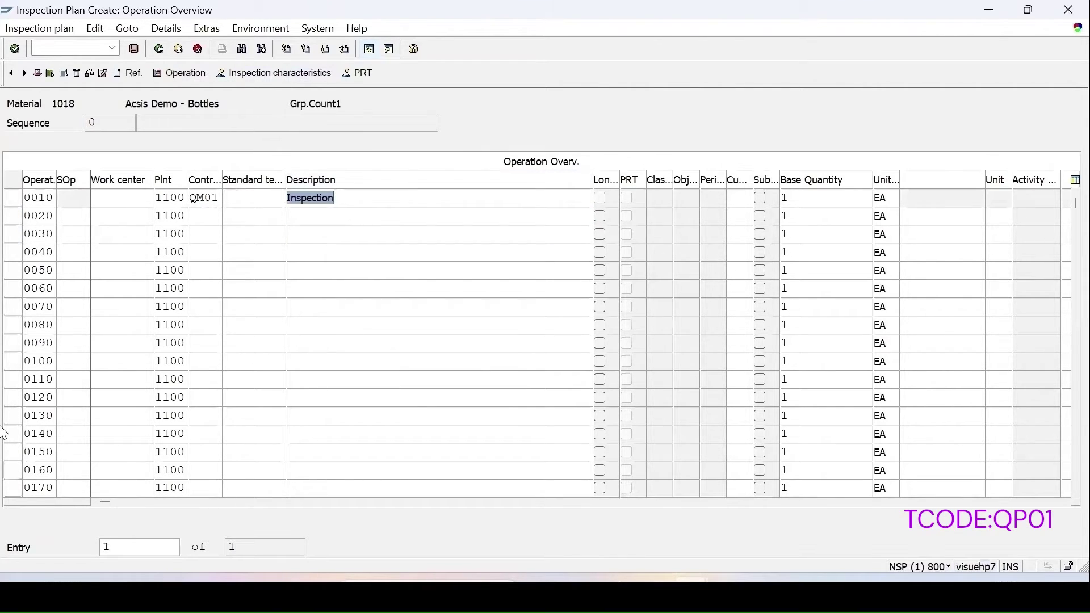
{"action": "left_click", "coordinate": [12, 198]}
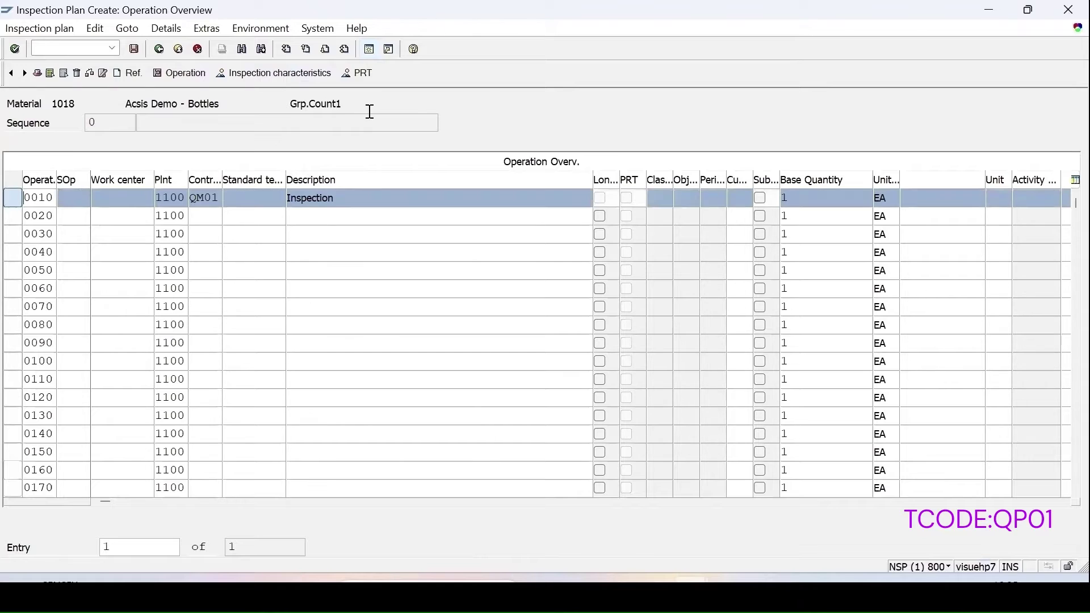
- Search master characteristics for 'ph' and assign PH to characteristic 10 of operation 0010
{"action": "left_click", "coordinate": [300, 78]}
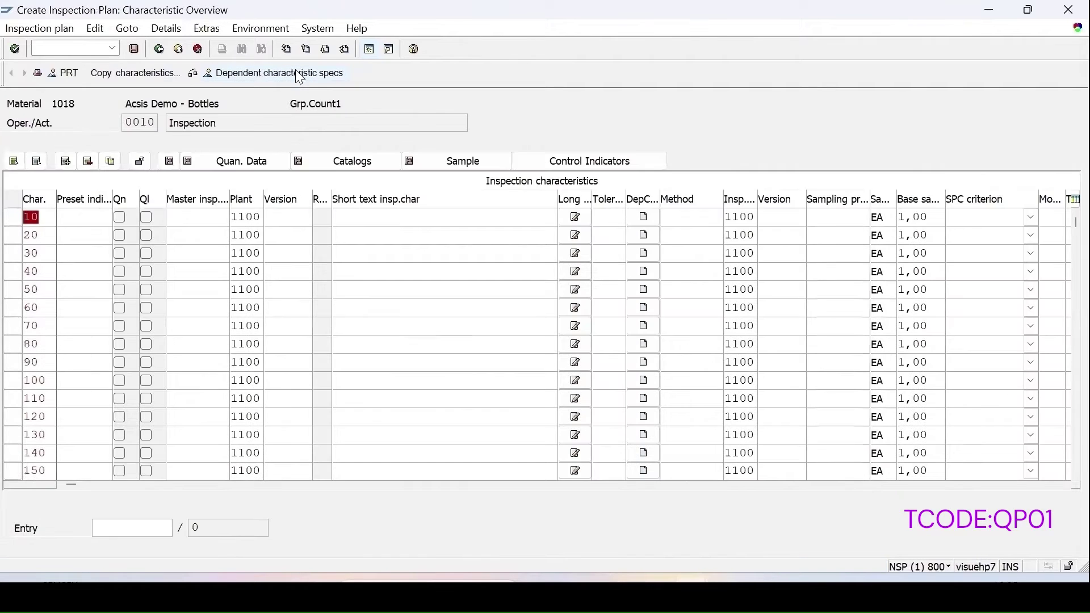
{"action": "left_click", "coordinate": [188, 217]}
{"action": "left_click", "coordinate": [237, 218]}
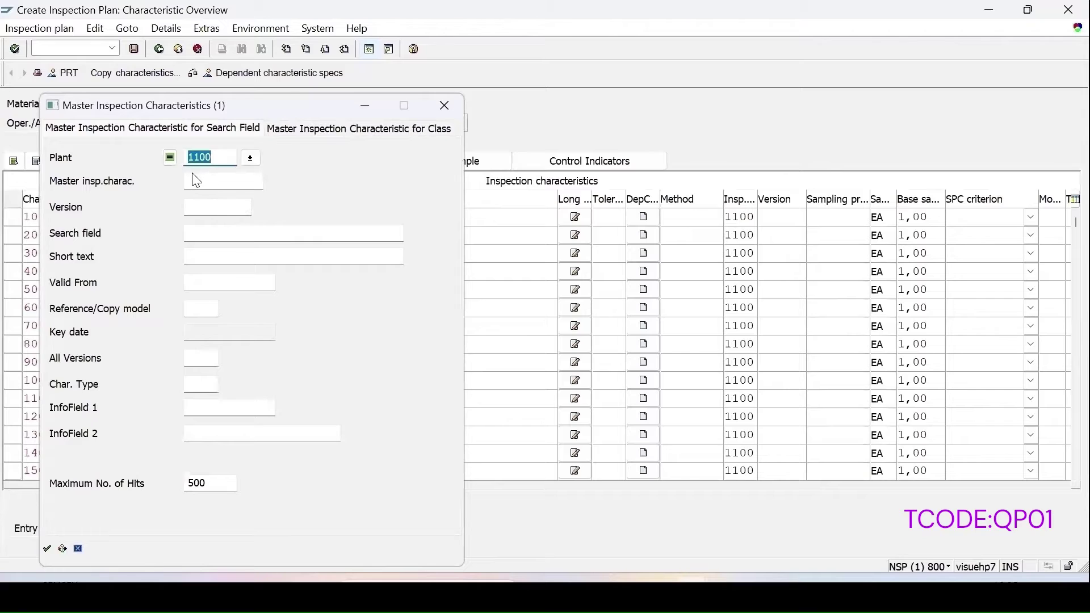
{"action": "left_click", "coordinate": [204, 183]}
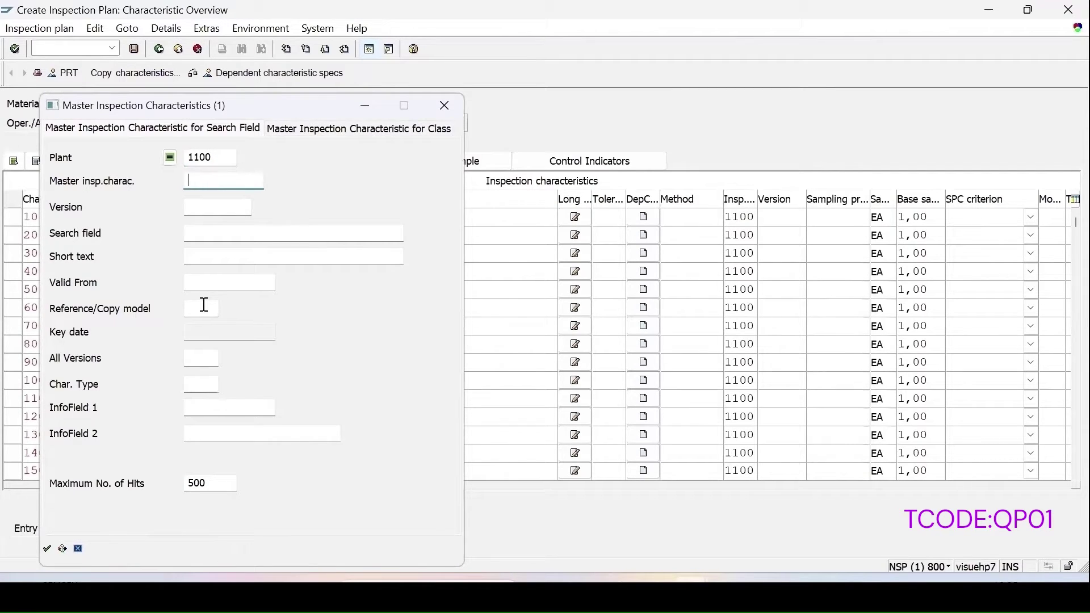
{"action": "type", "text": "ph*"}
{"action": "key", "text": "Return"}
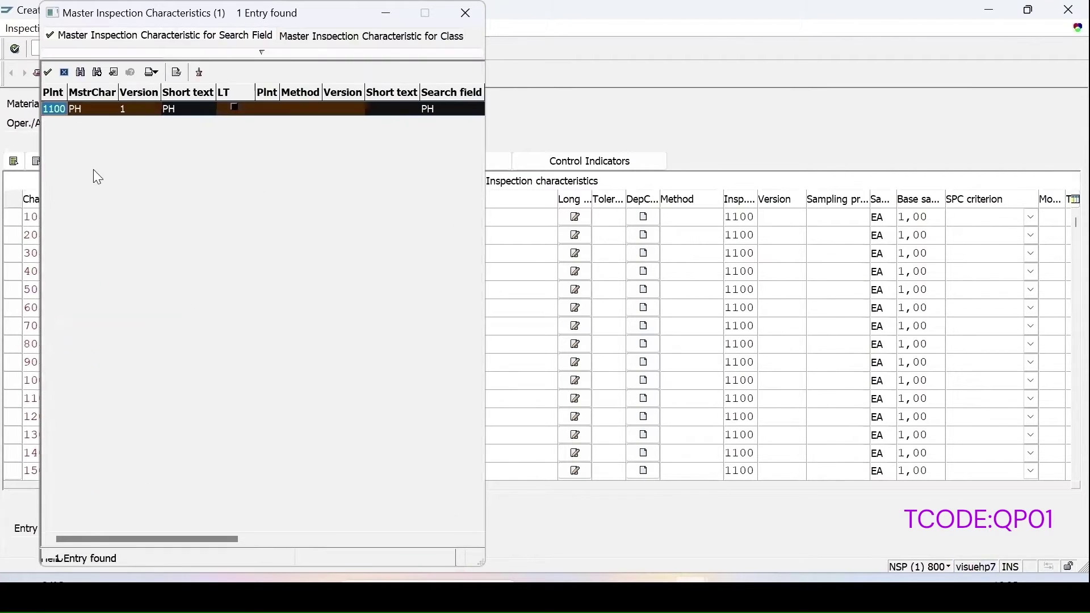
{"action": "double_click", "coordinate": [80, 109]}
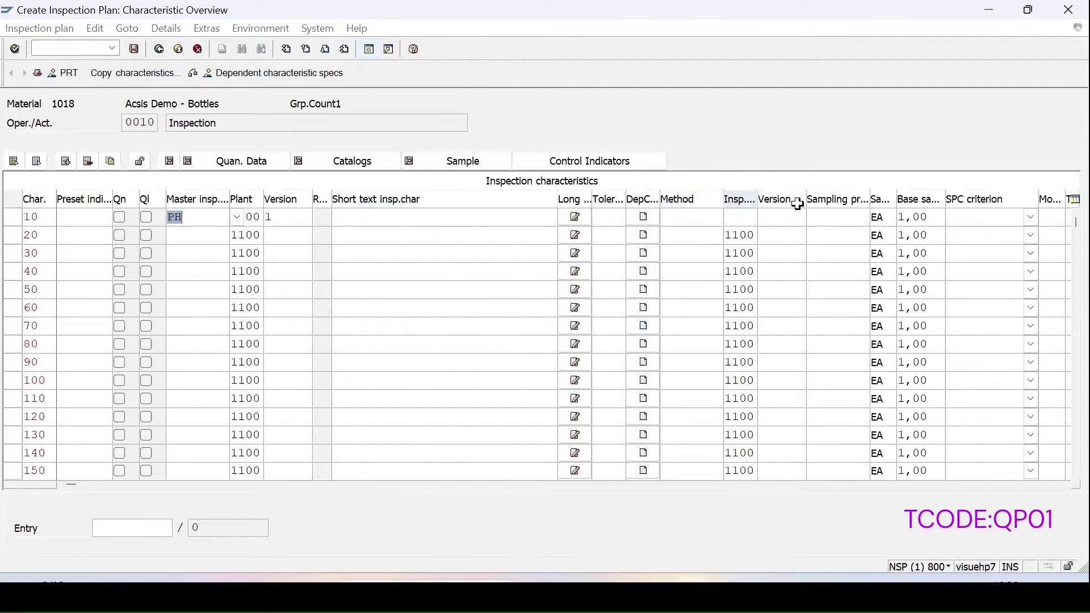
- Assign sampling procedure FIX-01 (sample size 1) to characteristic 10
{"action": "key", "text": "Return"}
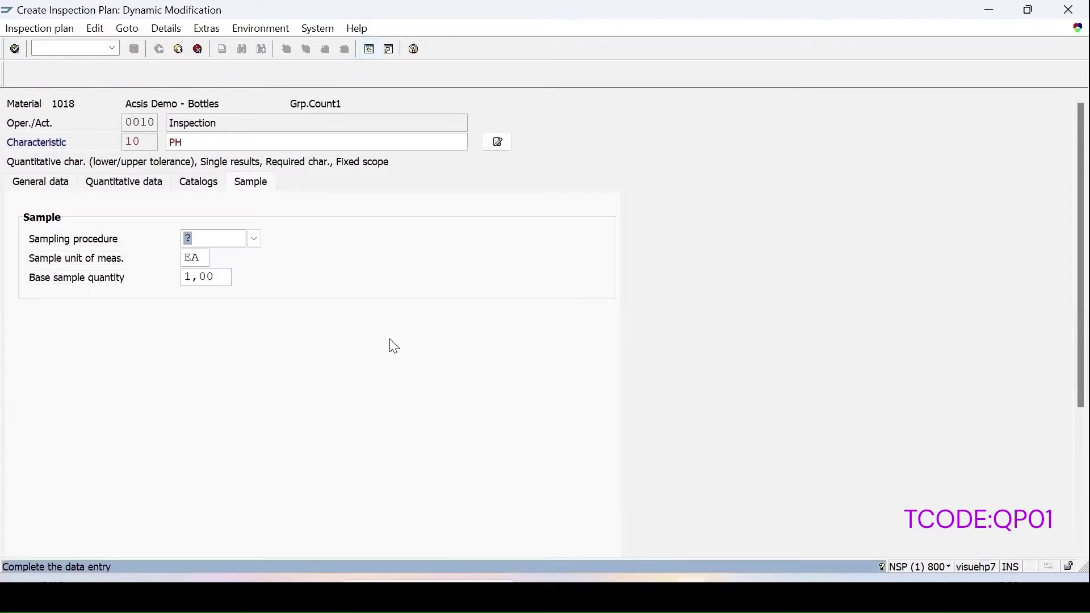
{"action": "left_click", "coordinate": [254, 238]}
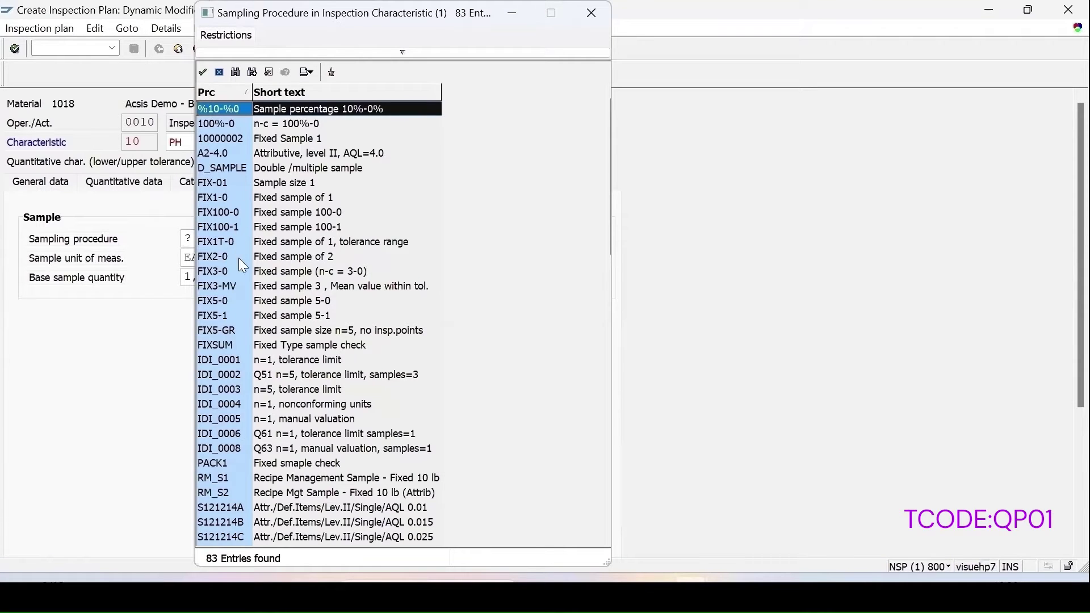
{"action": "double_click", "coordinate": [274, 183]}
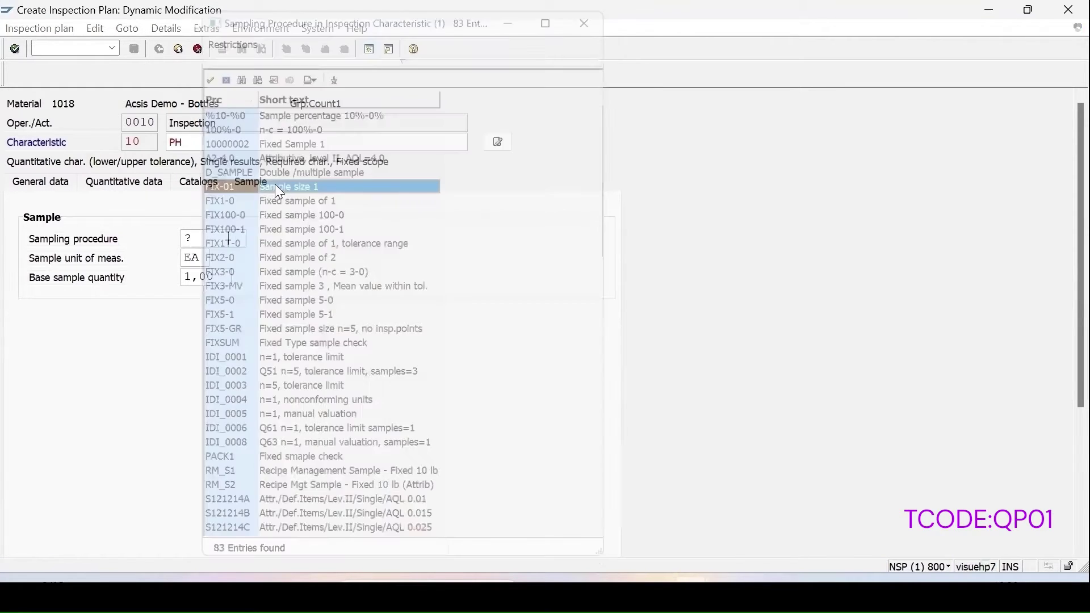
{"action": "key", "text": "Return"}
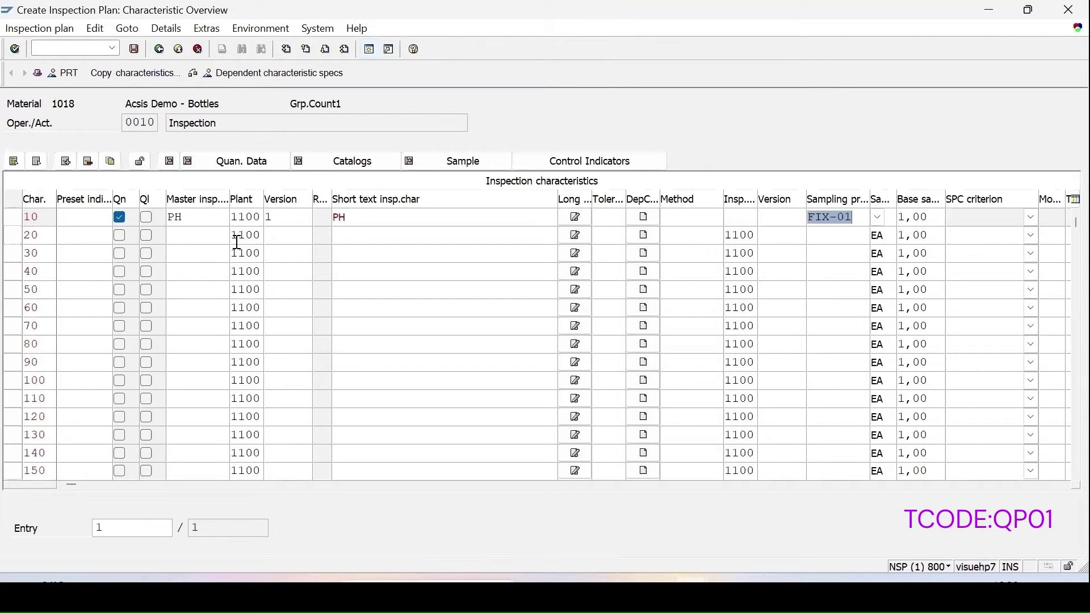
- Review and accept characteristic PH's control indicator settings
{"action": "left_click", "coordinate": [12, 217]}
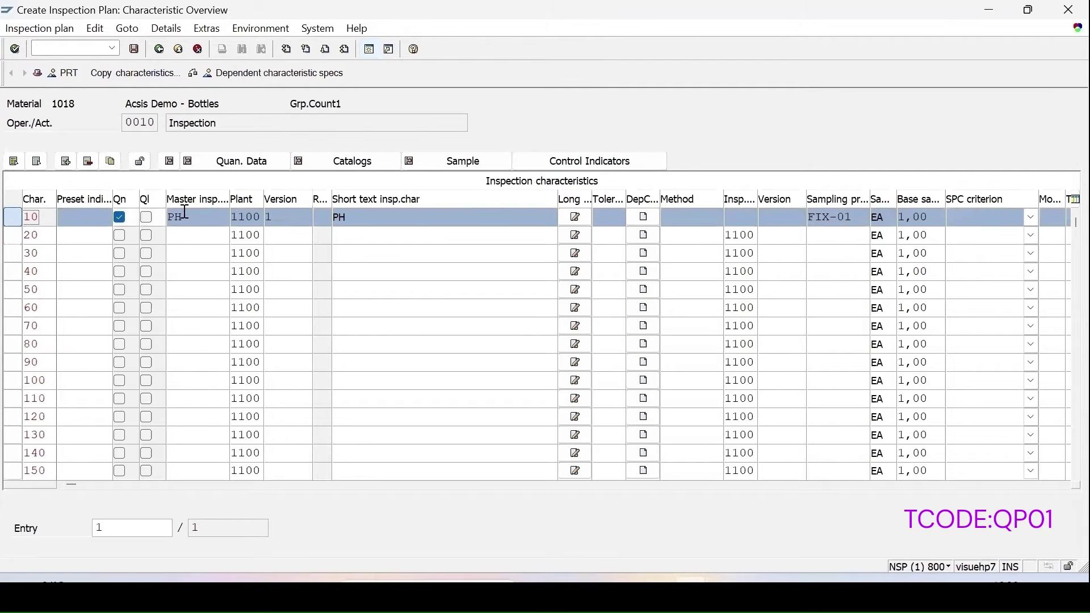
{"action": "left_click", "coordinate": [555, 160]}
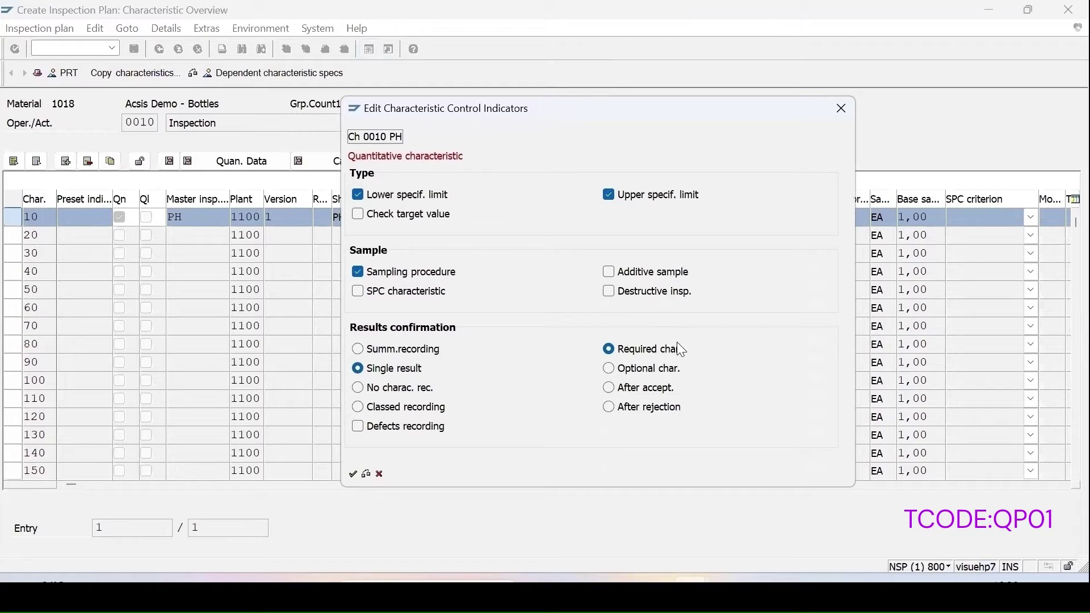
{"action": "left_click", "coordinate": [352, 474]}
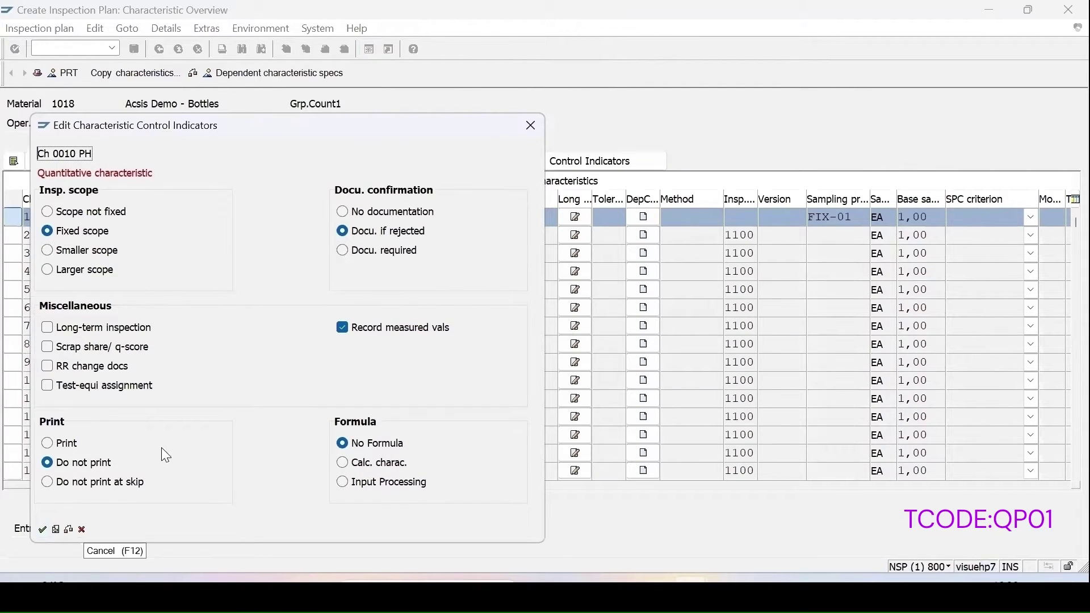
{"action": "left_click", "coordinate": [43, 529]}
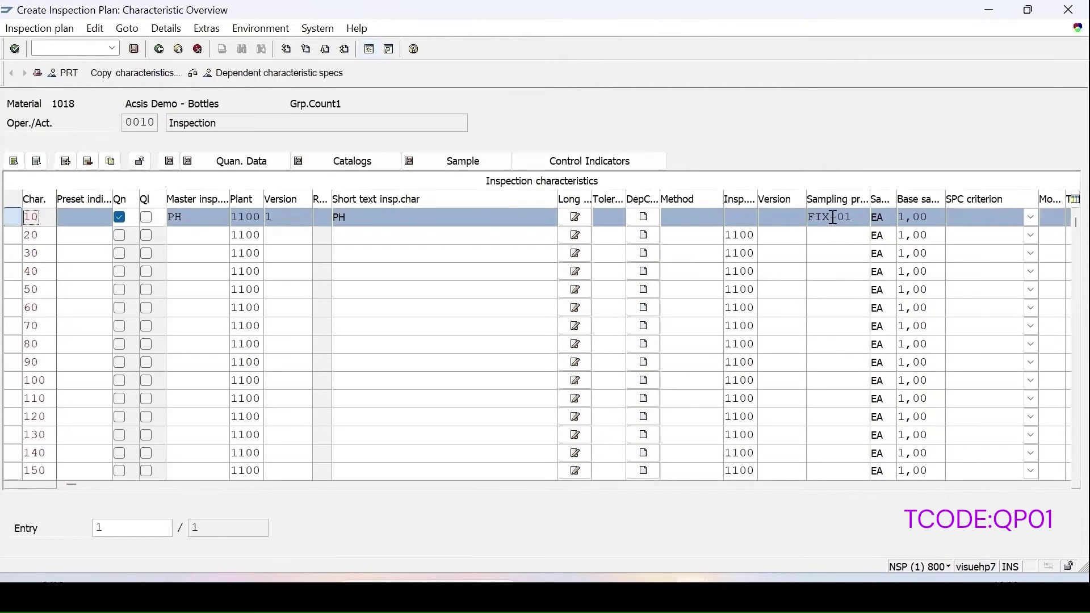
{"action": "double_click", "coordinate": [830, 220]}
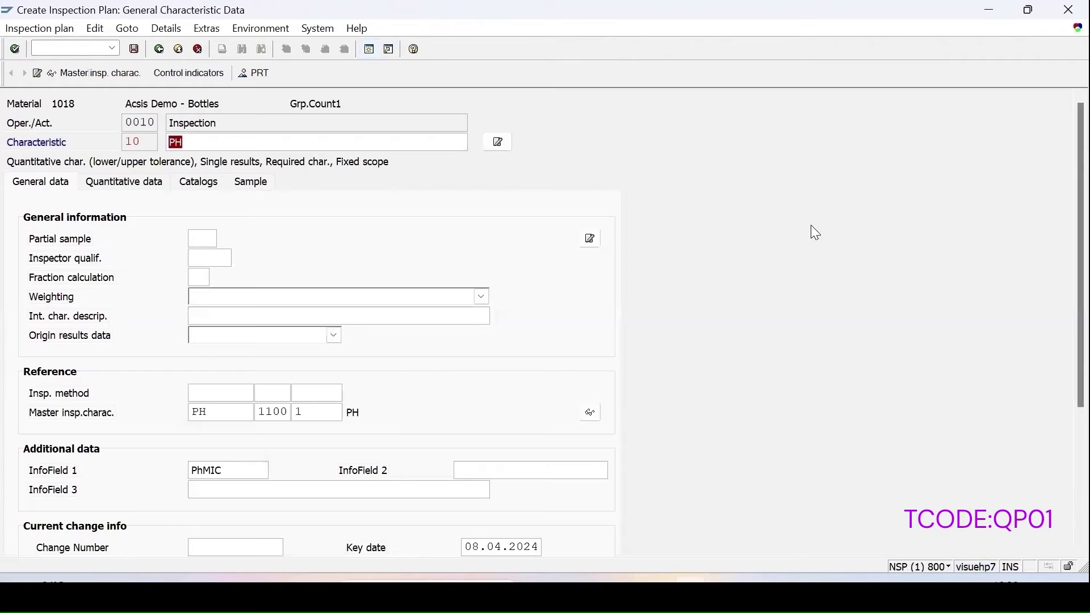
- Inspect the FIX-01 sampling procedure's special conditions and fixed sample plan for characteristic PH
{"action": "left_click", "coordinate": [256, 188]}
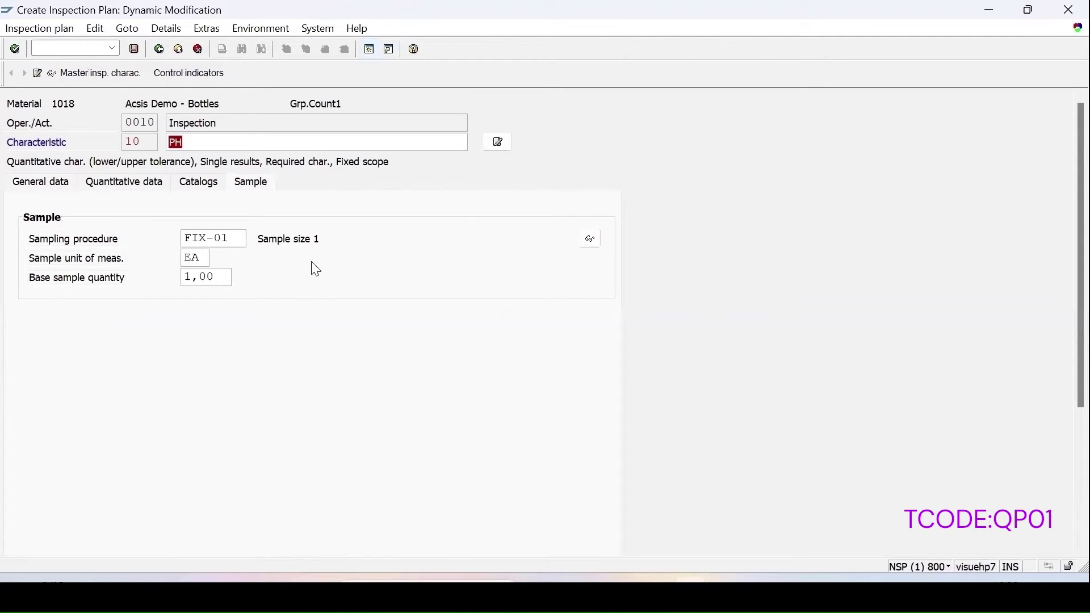
{"action": "left_click", "coordinate": [590, 239]}
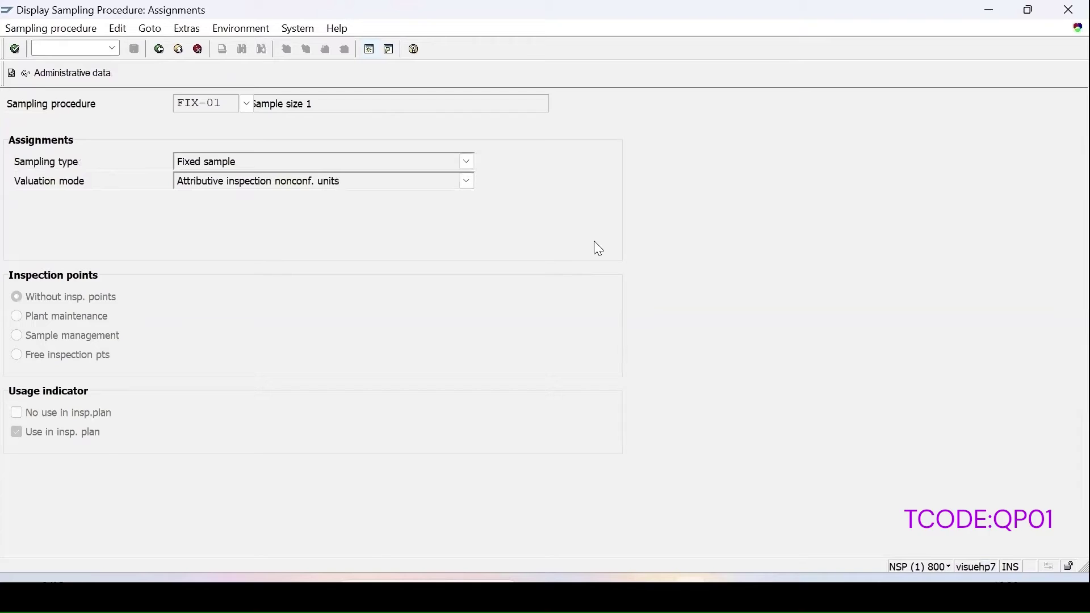
{"action": "left_click", "coordinate": [11, 74]}
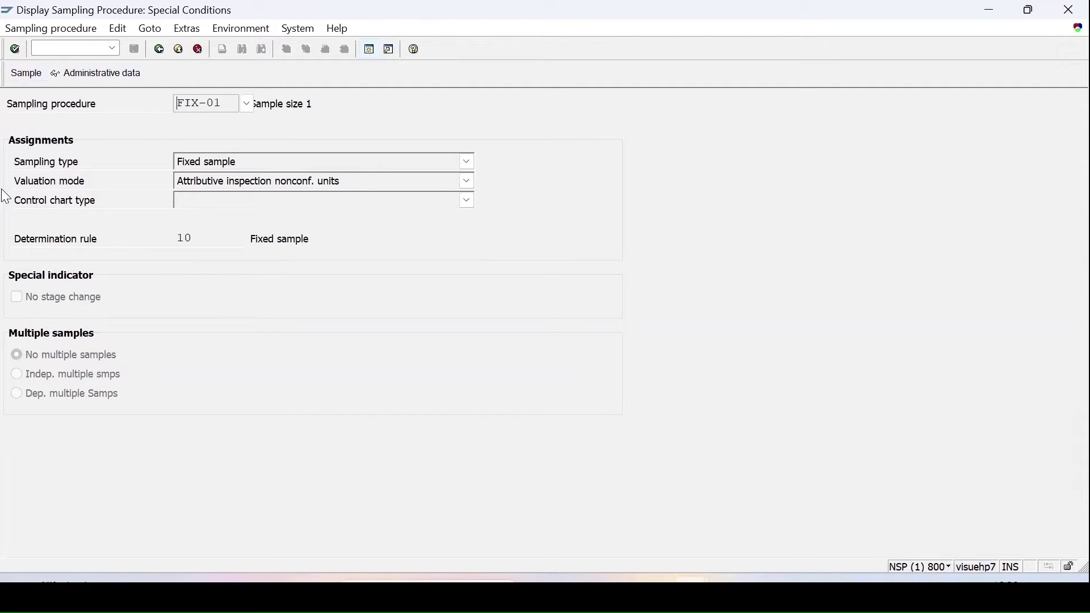
{"action": "left_click", "coordinate": [23, 74]}
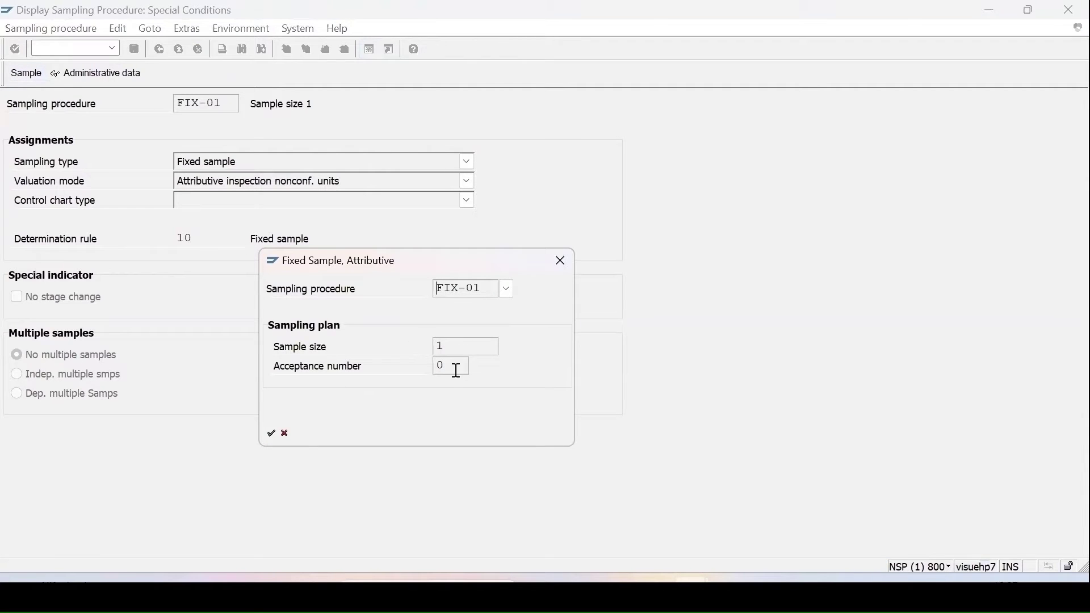
{"action": "left_click", "coordinate": [565, 262]}
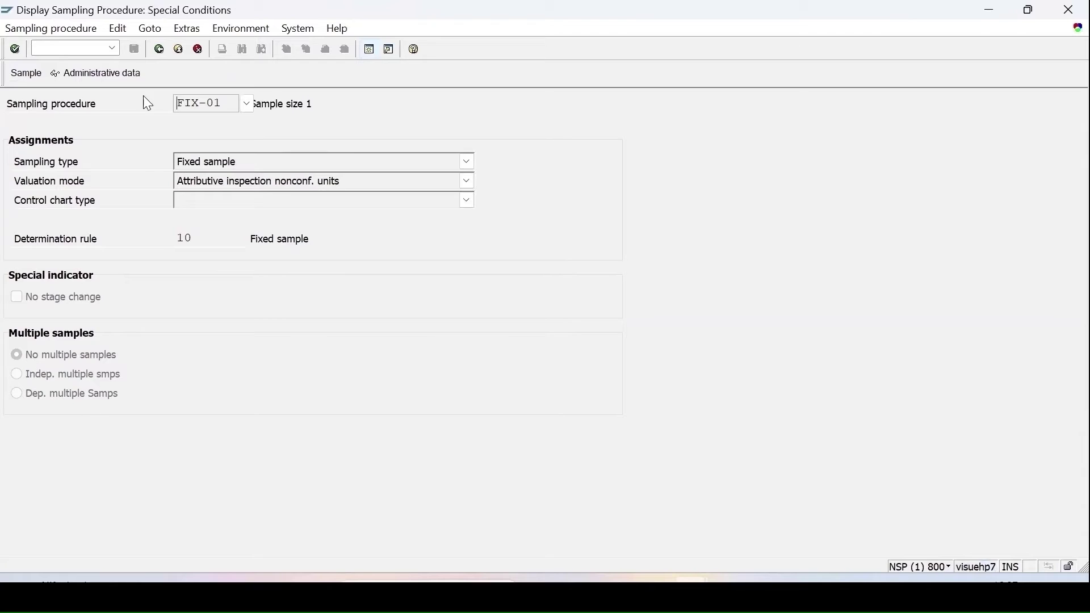
{"action": "left_click", "coordinate": [161, 50]}
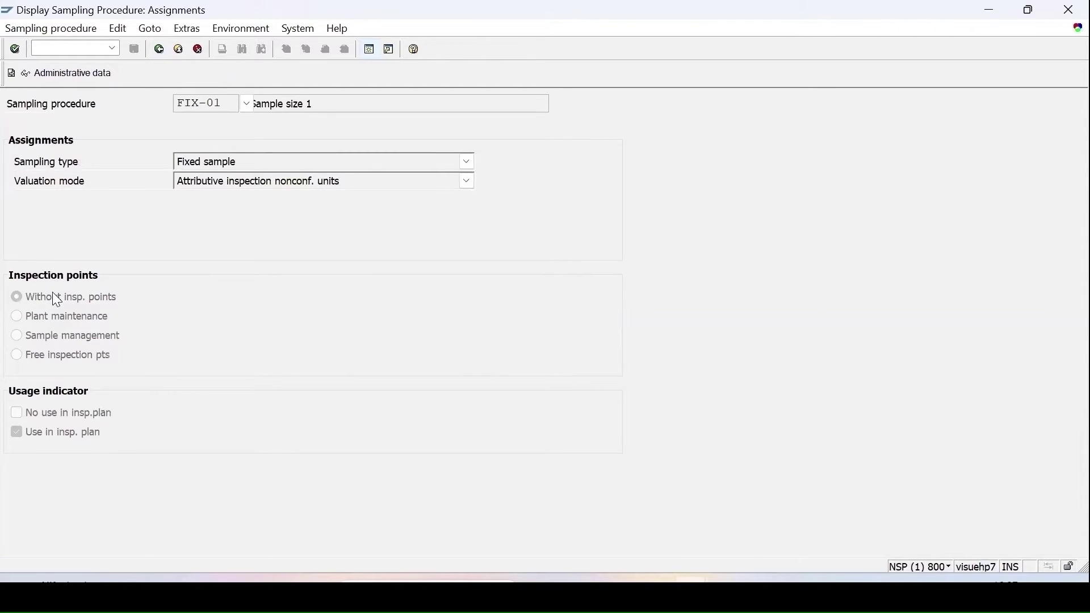
{"action": "left_click", "coordinate": [161, 51]}
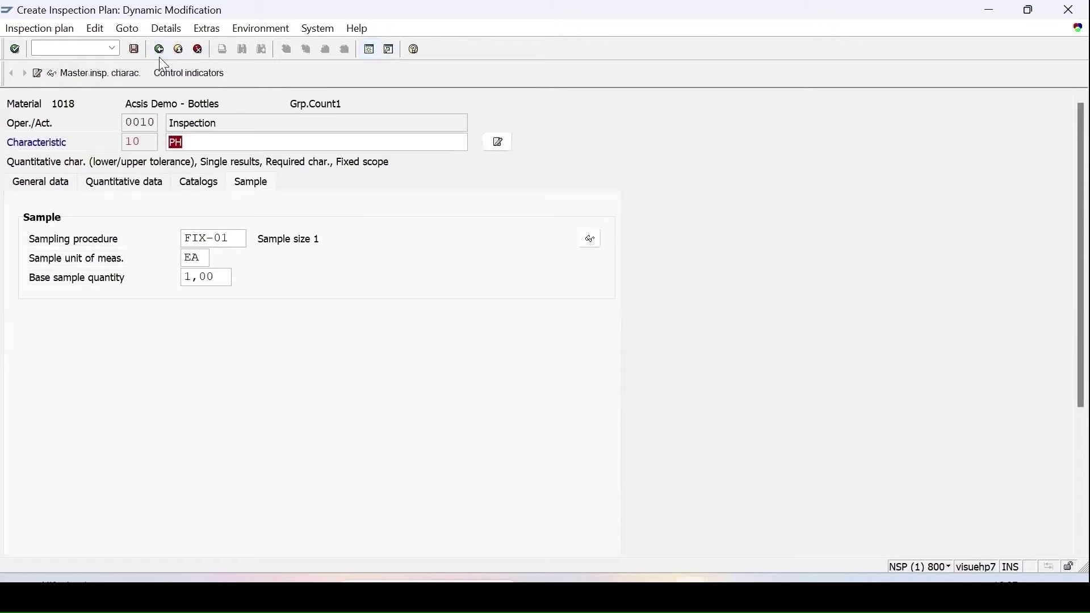
- Save the inspection plan for material 1018 and start manual inspection lot creation (QA01)
{"action": "left_click", "coordinate": [135, 48]}
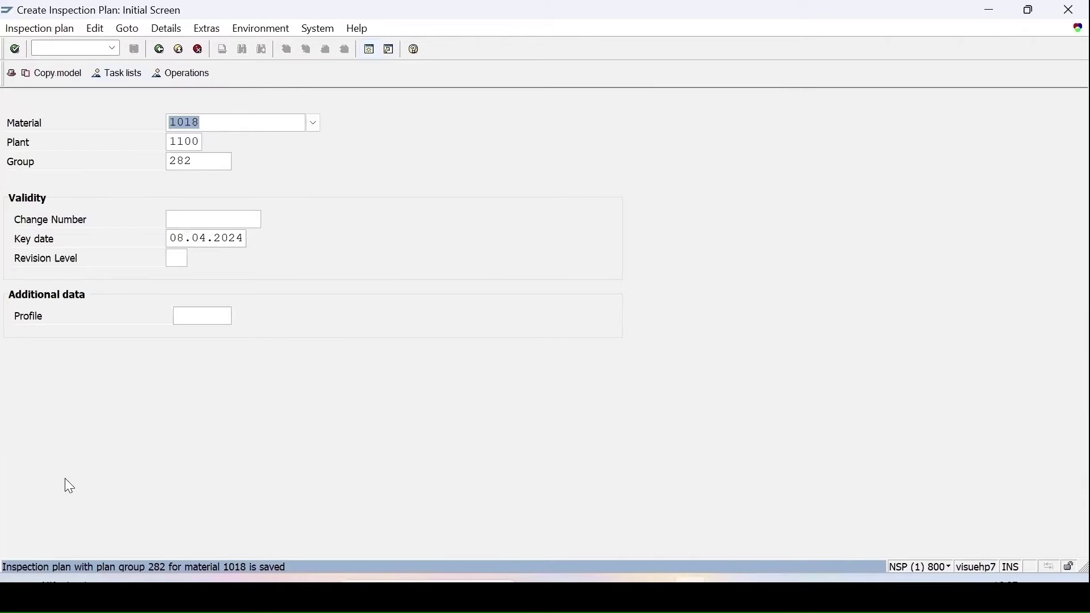
{"action": "key", "text": "ctrl+slash"}
{"action": "type", "text": "/nqa01"}
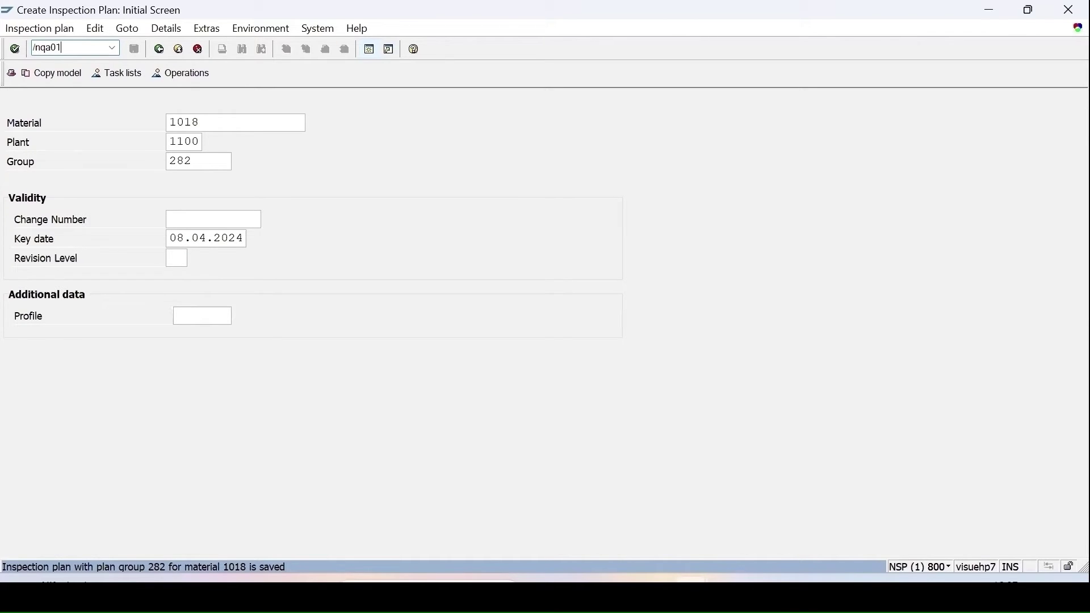
{"action": "key", "text": "Return"}
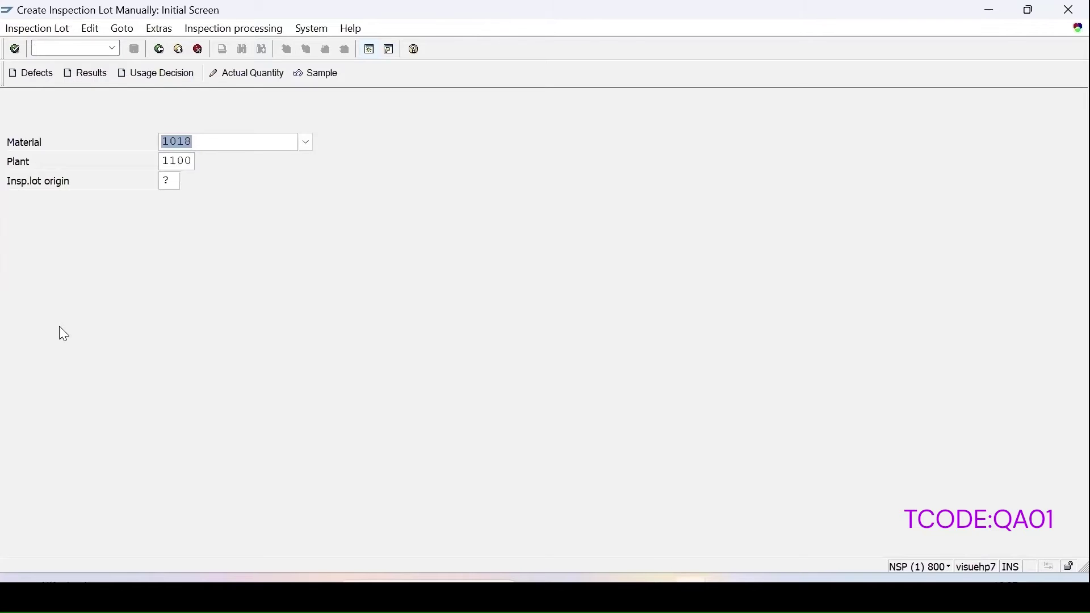
- Set the inspection lot origin to 89 Miscellaneous and confirm
{"action": "left_click", "coordinate": [181, 182]}
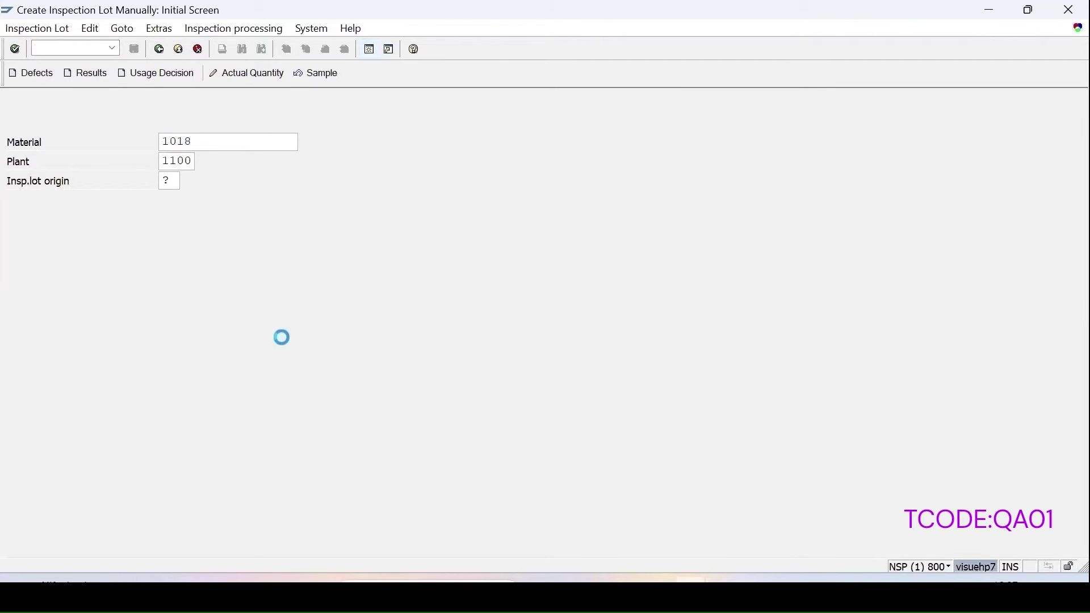
{"action": "key", "text": "F4"}
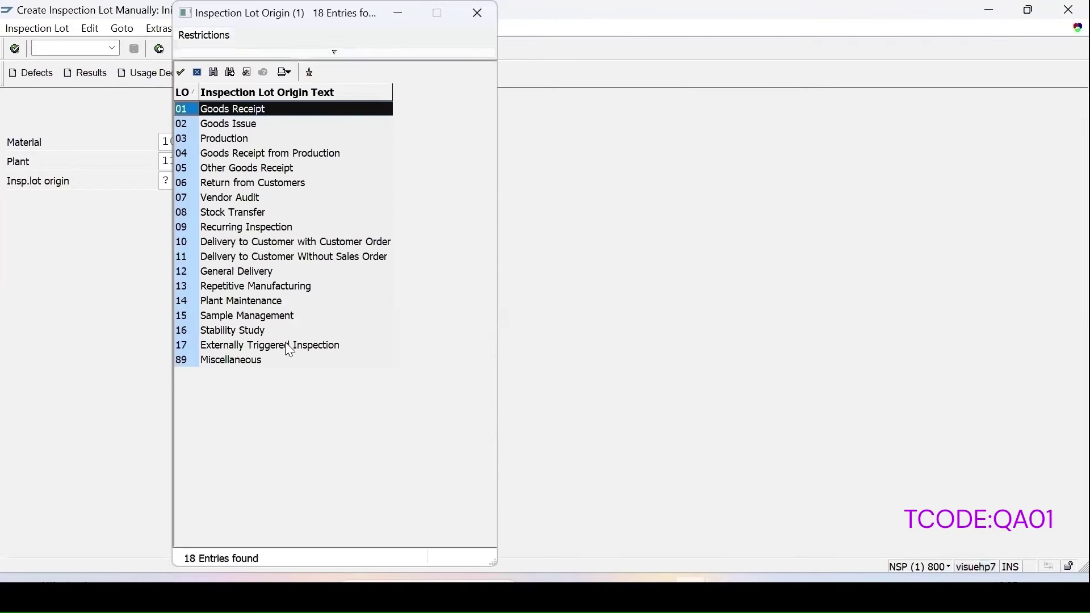
{"action": "left_click", "coordinate": [220, 363]}
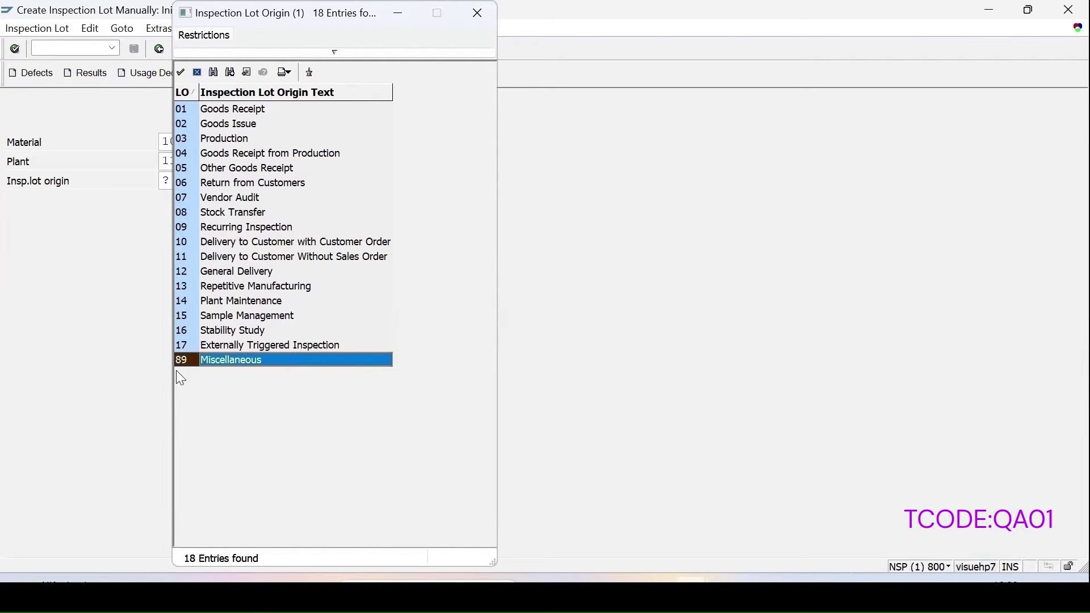
{"action": "double_click", "coordinate": [227, 361]}
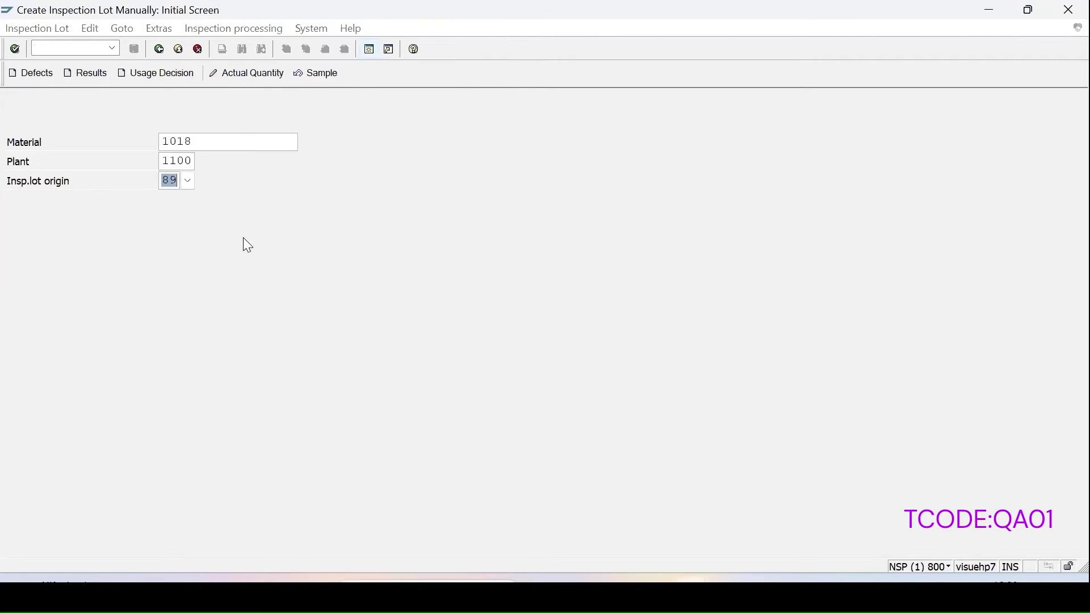
{"action": "key", "text": "Return"}
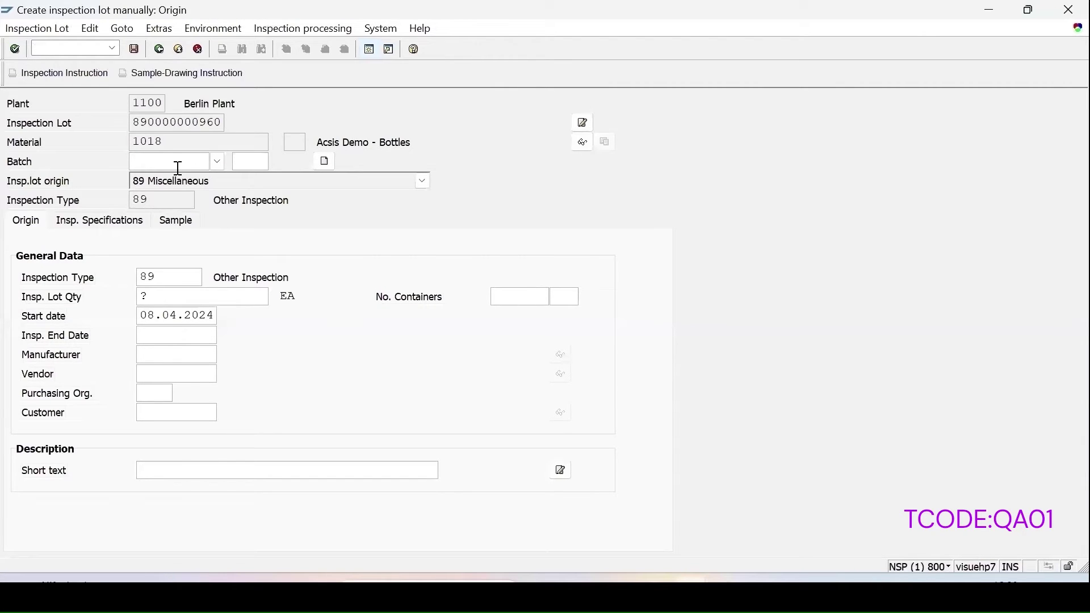
- Enter batch 123 and lot quantity 20, agreeing to create the new batch
{"action": "type", "text": "123"}
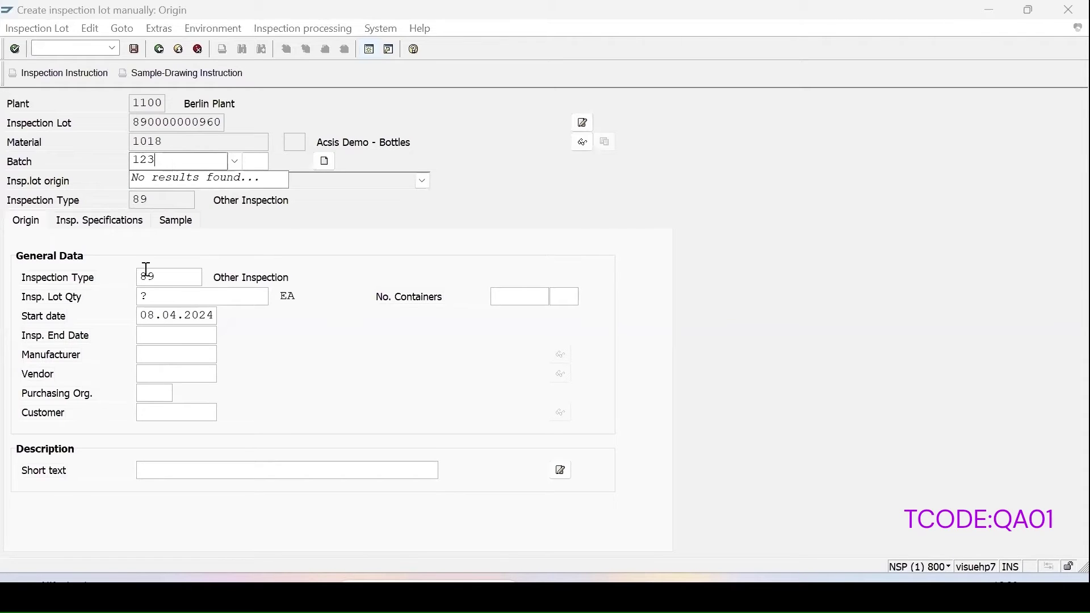
{"action": "left_click", "coordinate": [151, 297]}
{"action": "type", "text": "20"}
{"action": "key", "text": "Return"}
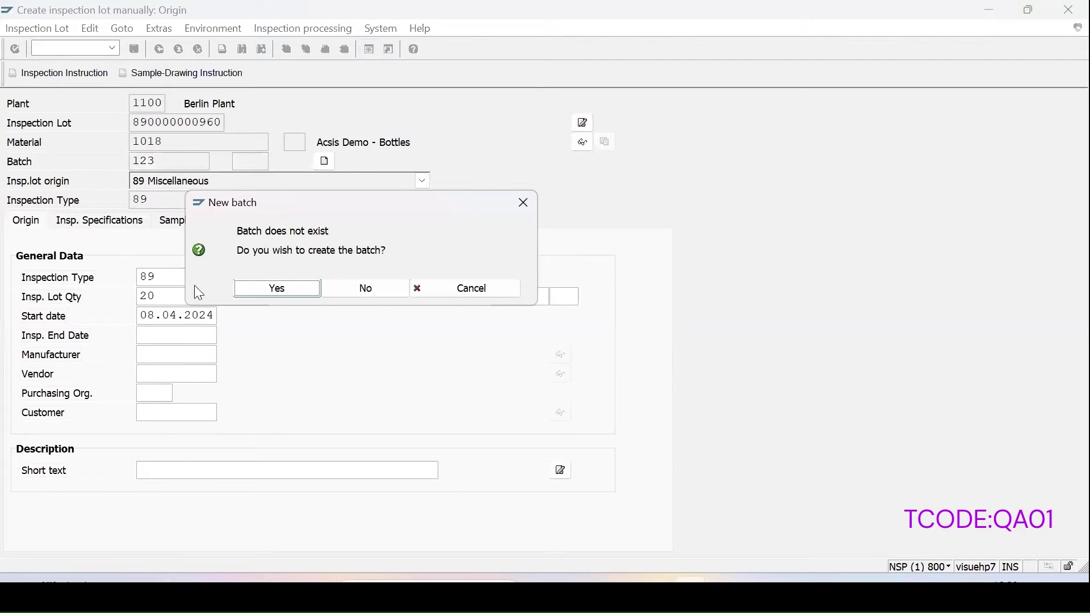
{"action": "left_click", "coordinate": [271, 290]}
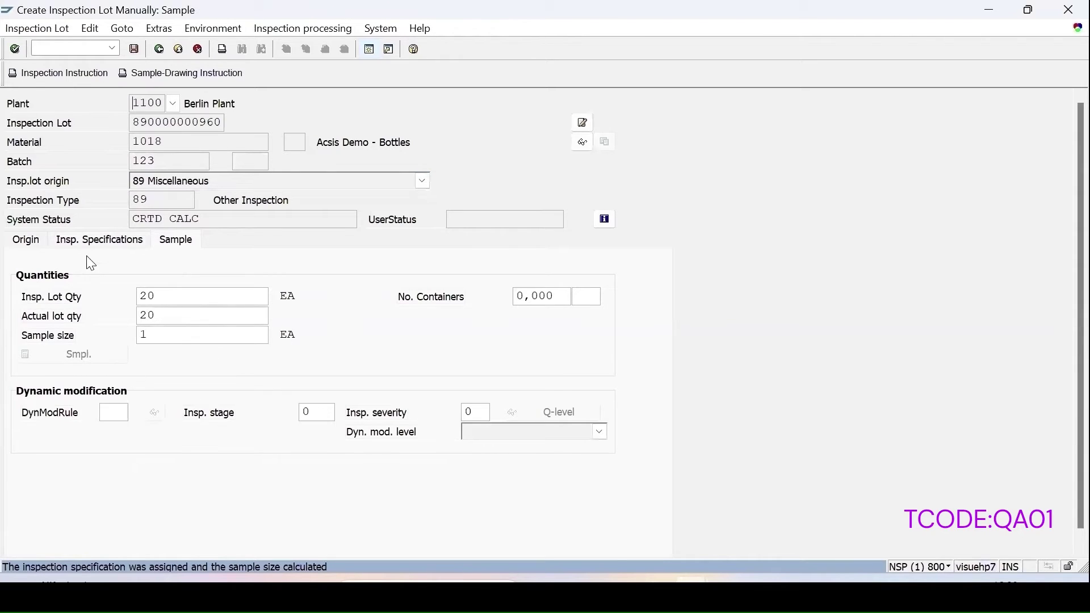
- Display assigned inspection plan 282 and the characteristics of operation 0010
{"action": "left_click", "coordinate": [100, 241]}
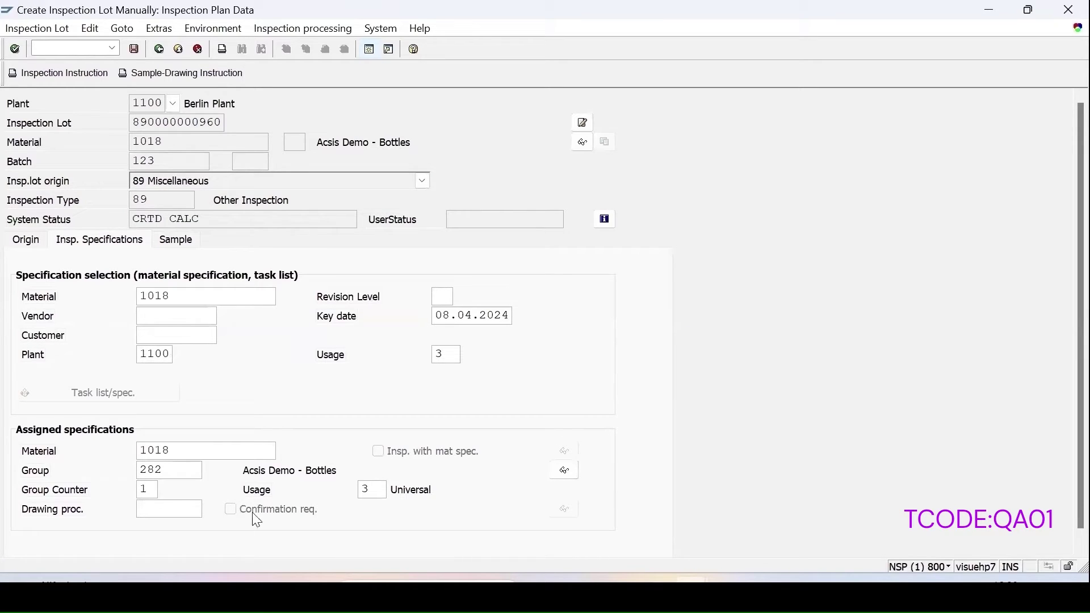
{"action": "left_click", "coordinate": [567, 472]}
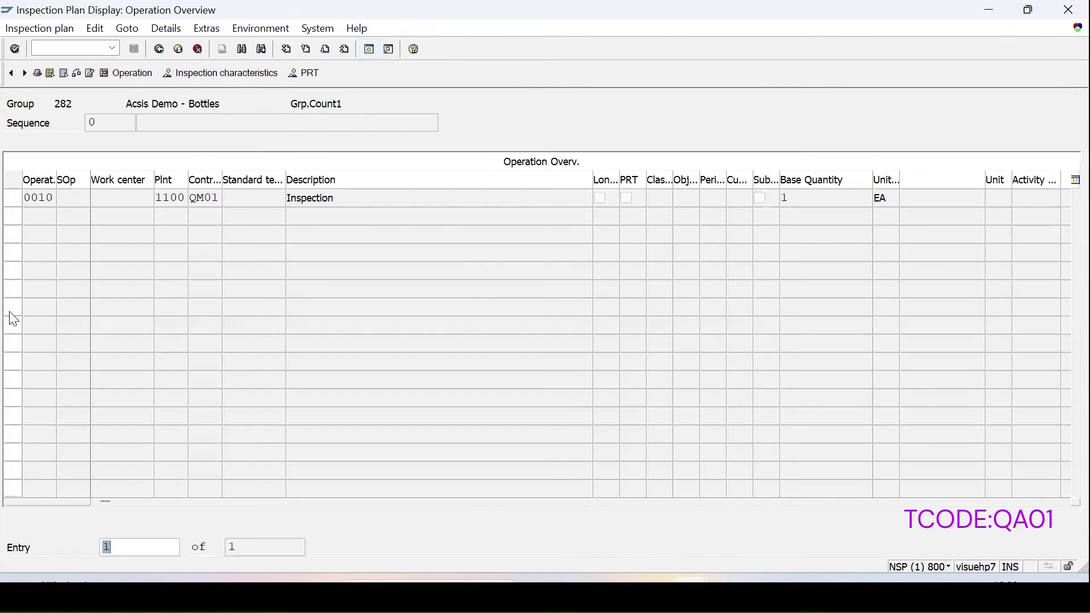
{"action": "left_click", "coordinate": [13, 197]}
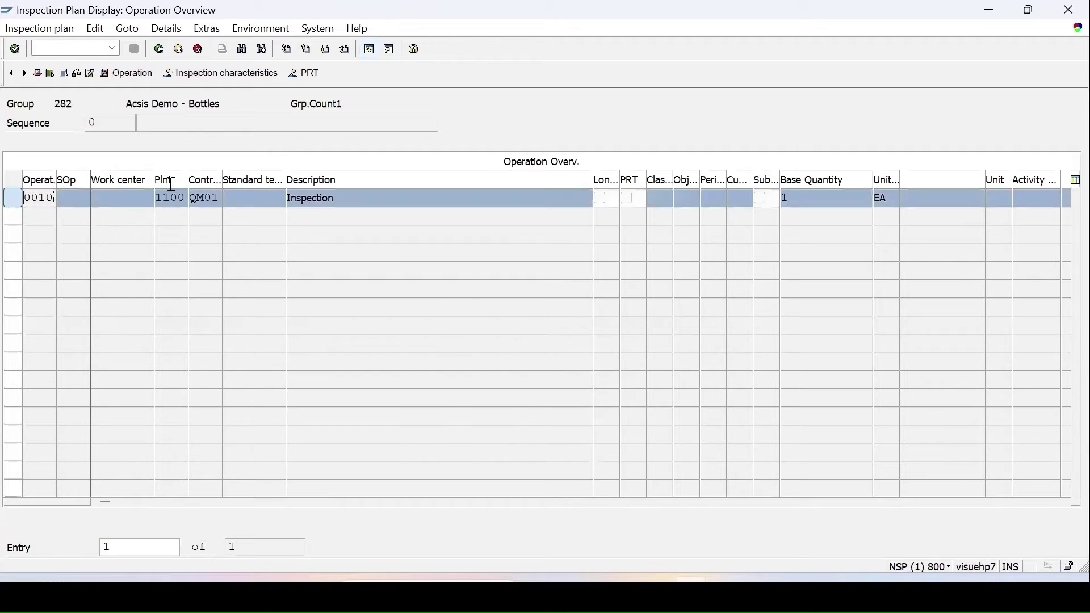
{"action": "left_click", "coordinate": [206, 82]}
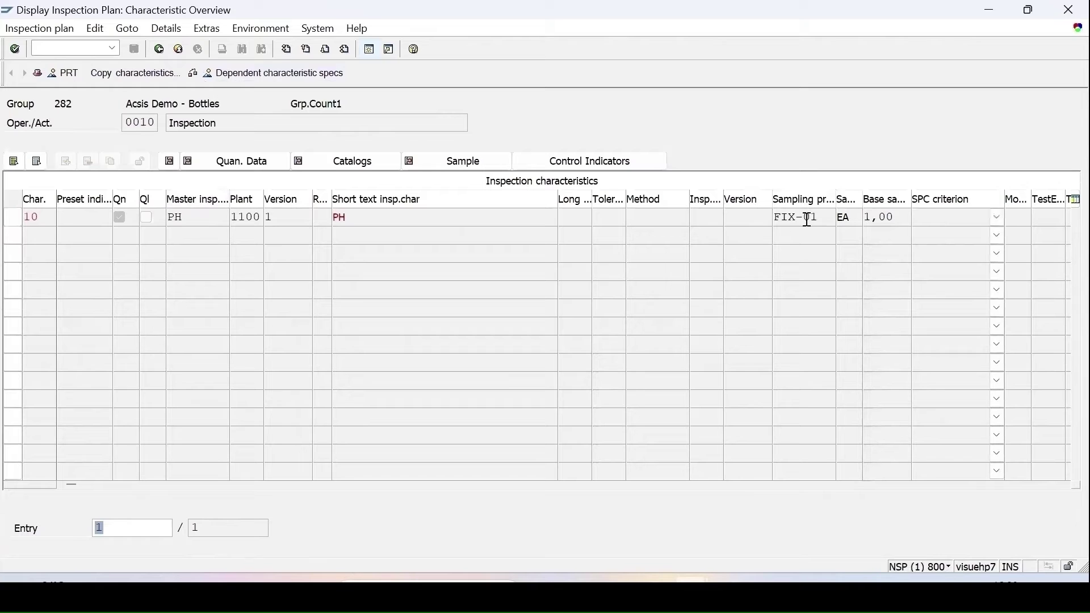
{"action": "left_click", "coordinate": [160, 50]}
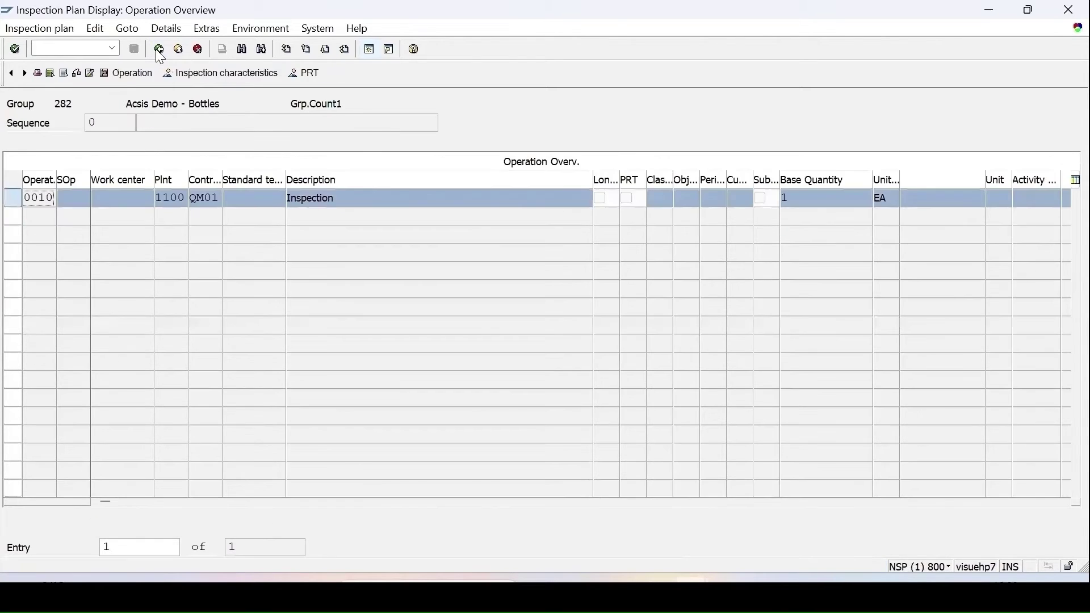
{"action": "left_click", "coordinate": [160, 50]}
{"action": "left_click", "coordinate": [160, 49]}
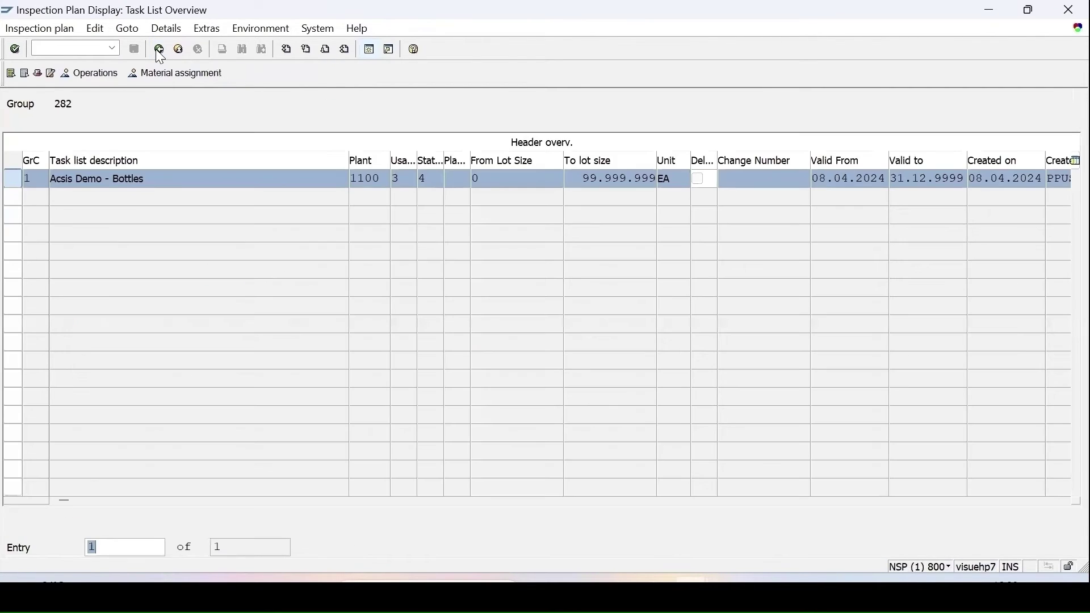
{"action": "left_click", "coordinate": [159, 50]}
{"action": "left_click", "coordinate": [159, 50]}
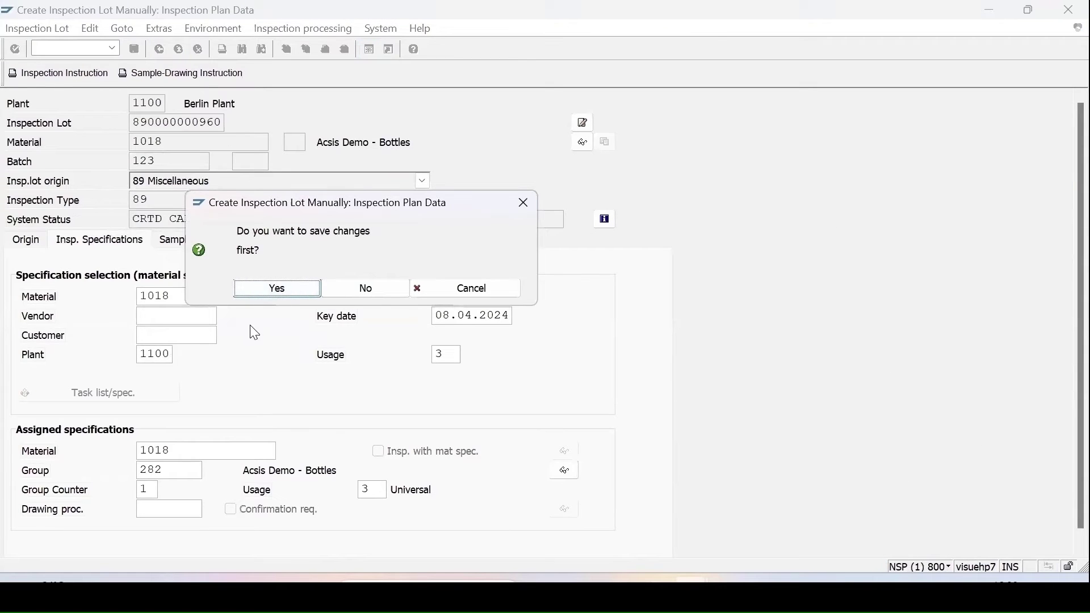
{"action": "left_click", "coordinate": [267, 291]}
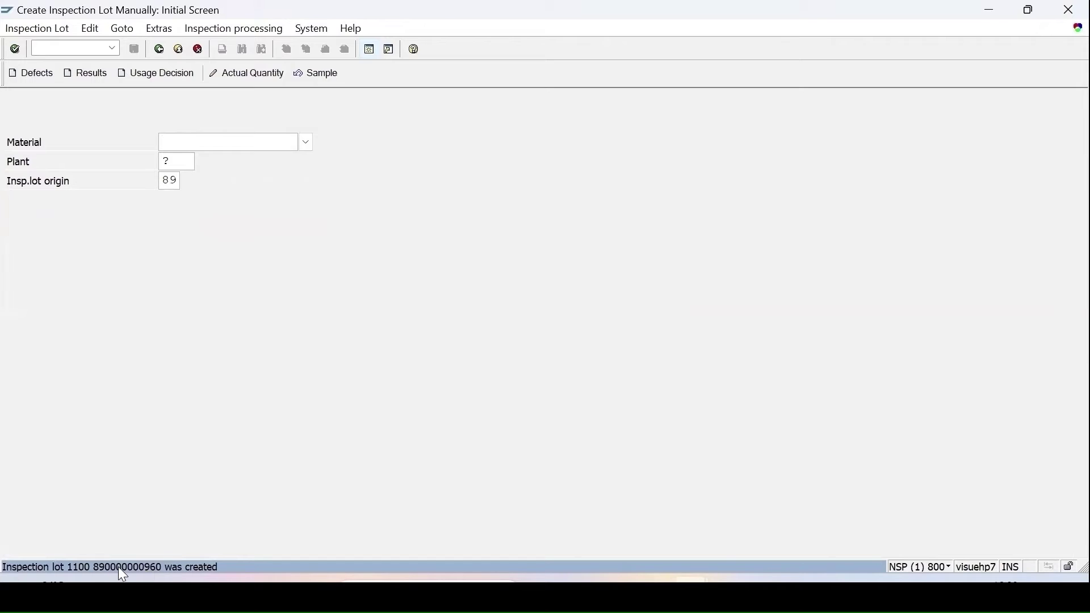
{"action": "double_click", "coordinate": [158, 571]}
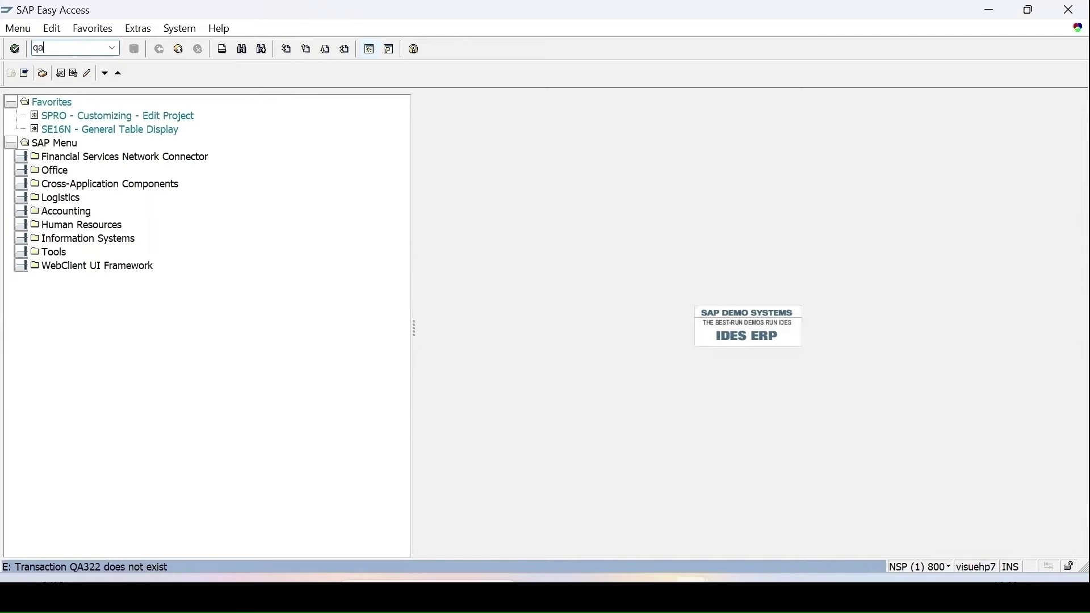
{"action": "key", "text": "Return"}
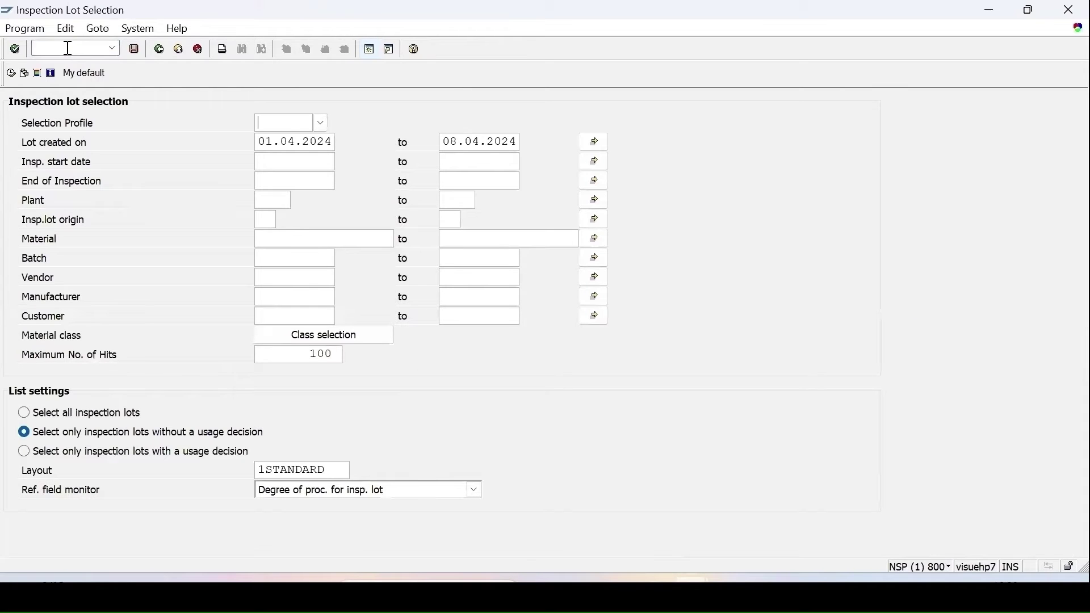
{"action": "left_click", "coordinate": [10, 73]}
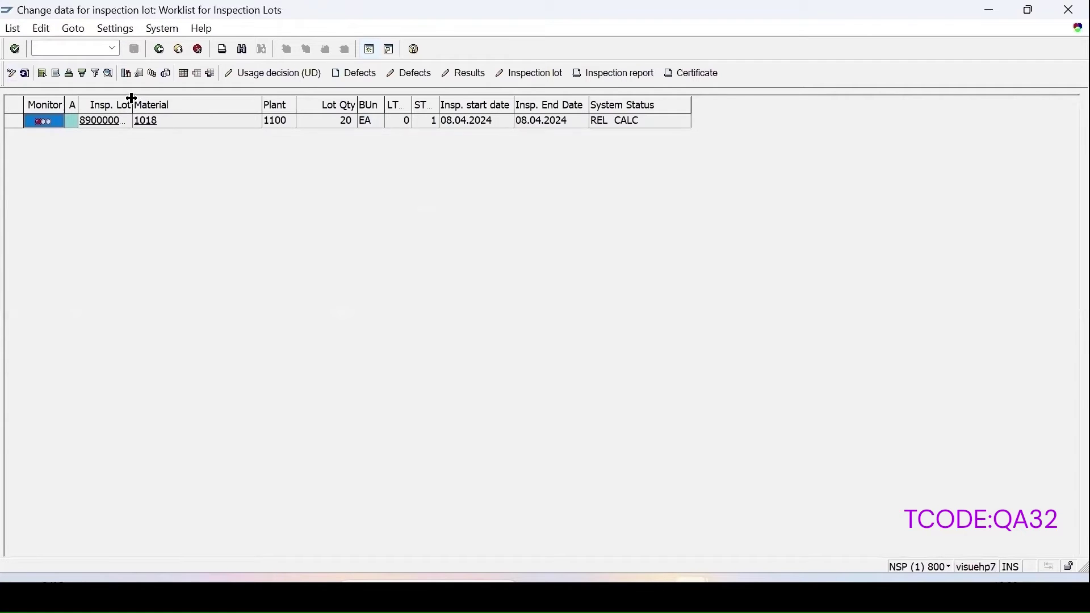
{"action": "double_click", "coordinate": [131, 98]}
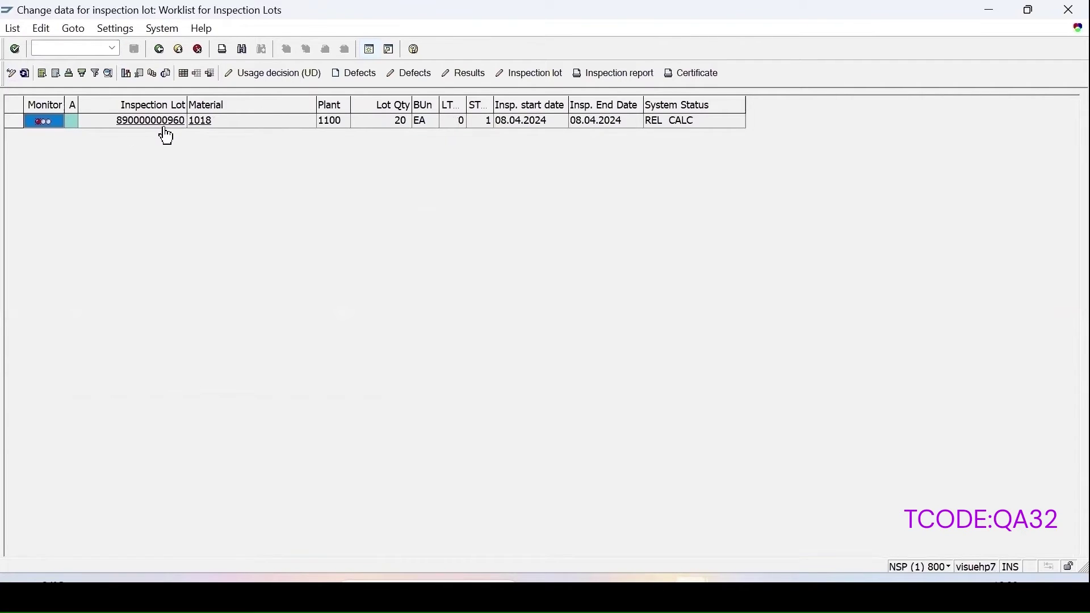
{"action": "left_click_drag", "start_coordinate": [640, 100], "coordinate": [688, 136]}
{"action": "left_click", "coordinate": [13, 121]}
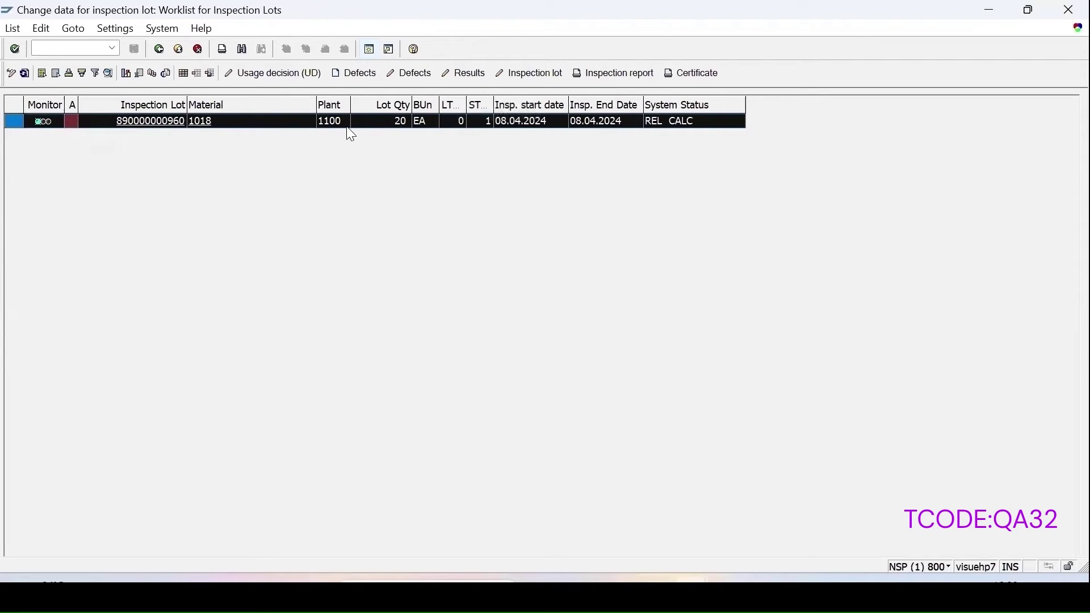
{"action": "left_click", "coordinate": [463, 73]}
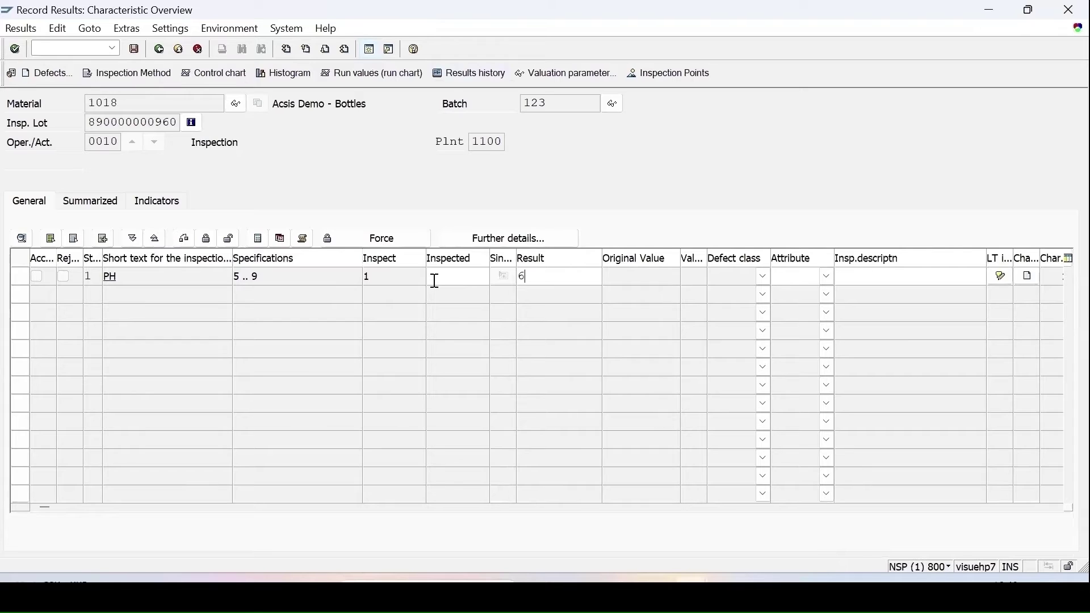
- Validate pH result 6,0, mark it processing completed, save, and refresh the worklist
{"action": "key", "text": "Return"}
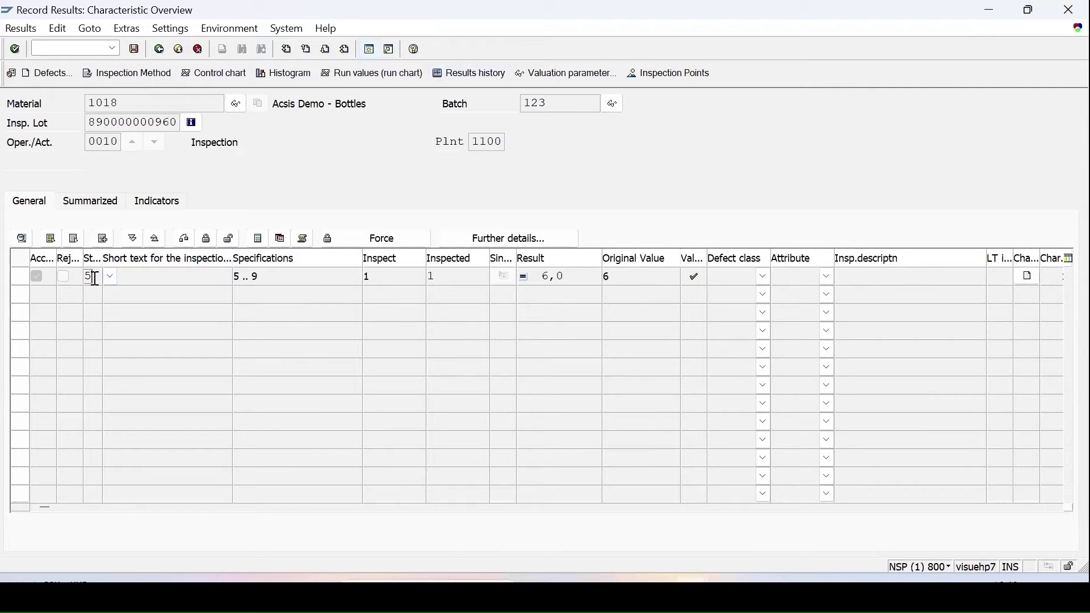
{"action": "key", "text": "F4"}
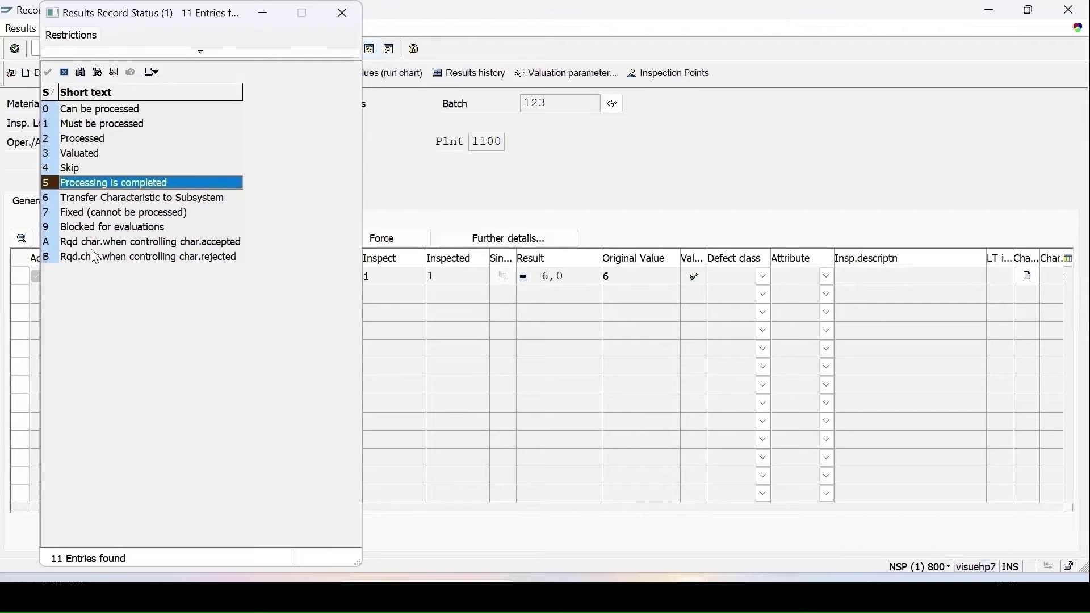
{"action": "left_click", "coordinate": [49, 73]}
{"action": "left_click", "coordinate": [135, 52]}
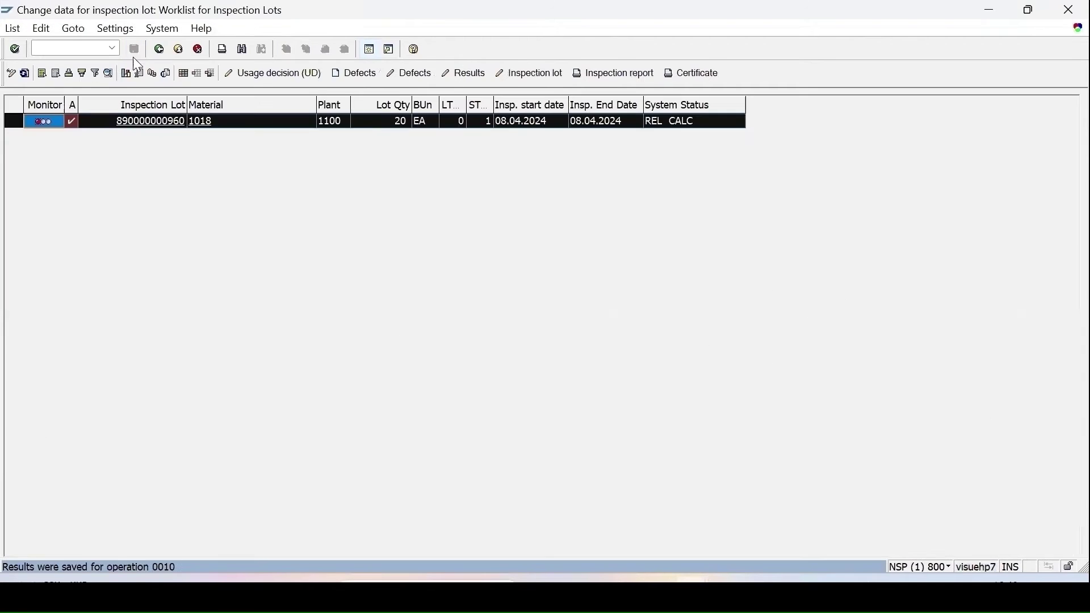
{"action": "left_click", "coordinate": [25, 72]}
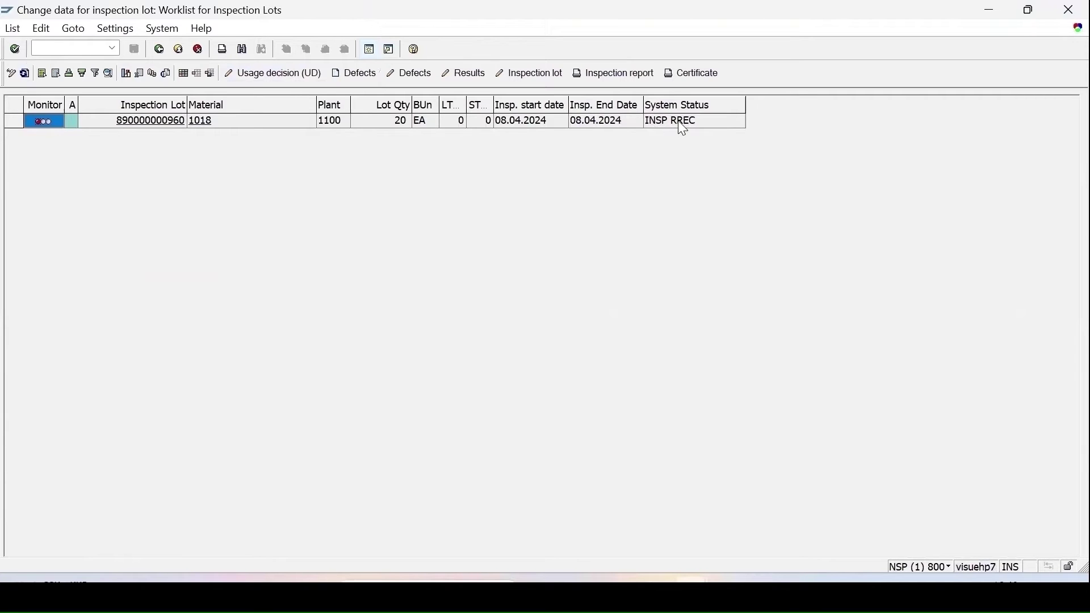
{"action": "left_click", "coordinate": [13, 122]}
{"action": "left_click", "coordinate": [272, 75]}
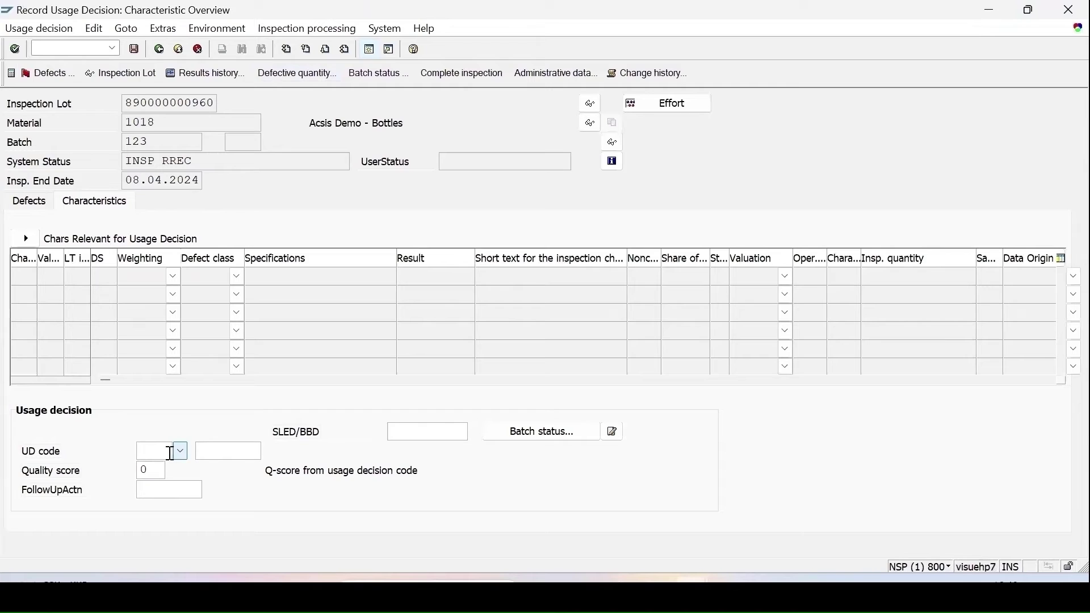
{"action": "left_click", "coordinate": [180, 451]}
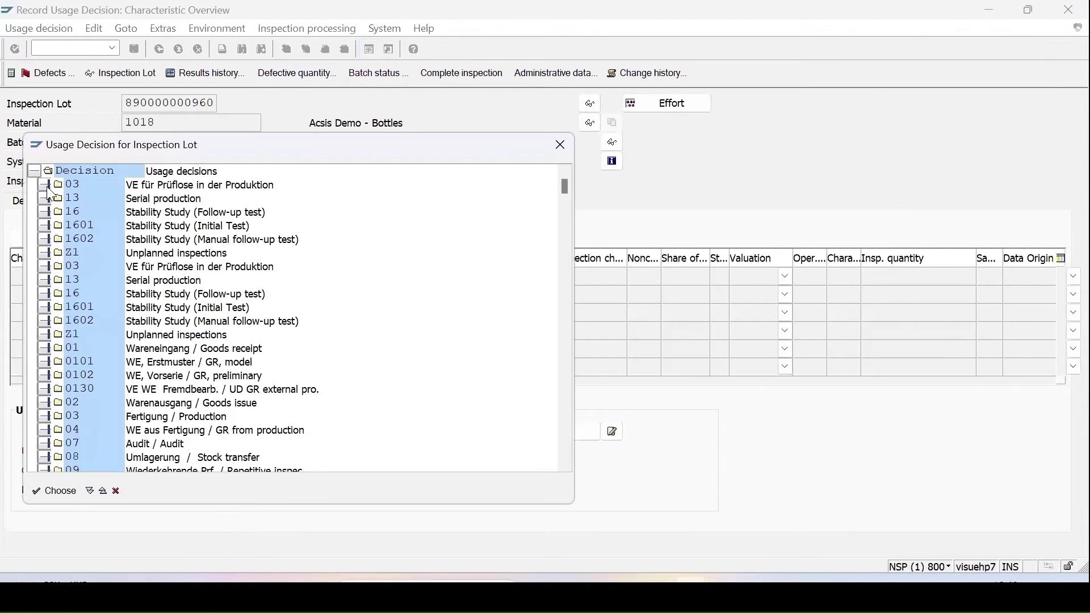
{"action": "left_click", "coordinate": [45, 185]}
{"action": "double_click", "coordinate": [95, 198]}
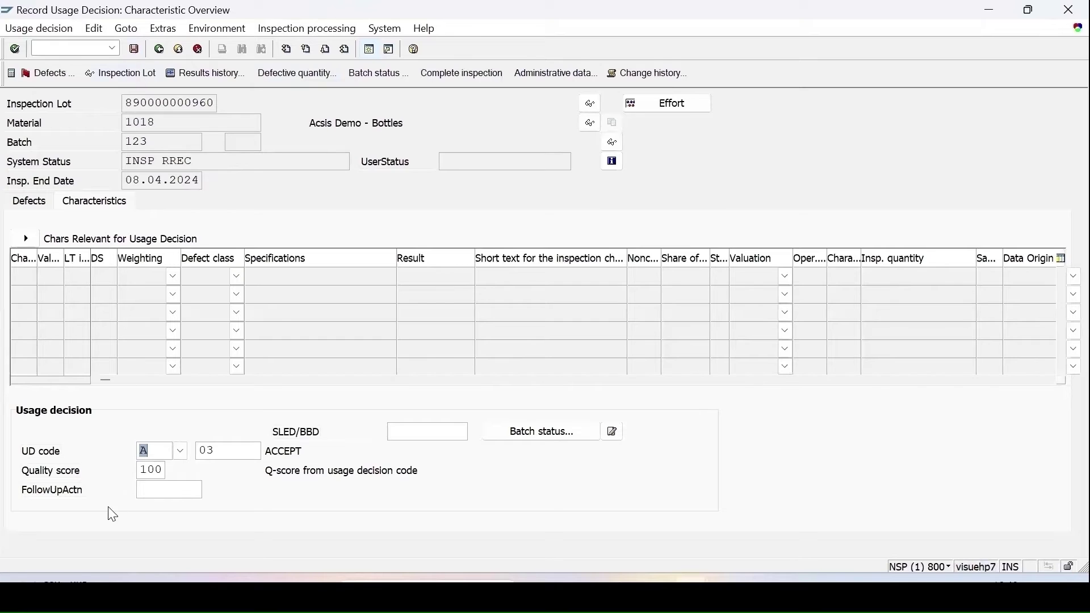
{"action": "left_click", "coordinate": [134, 50]}
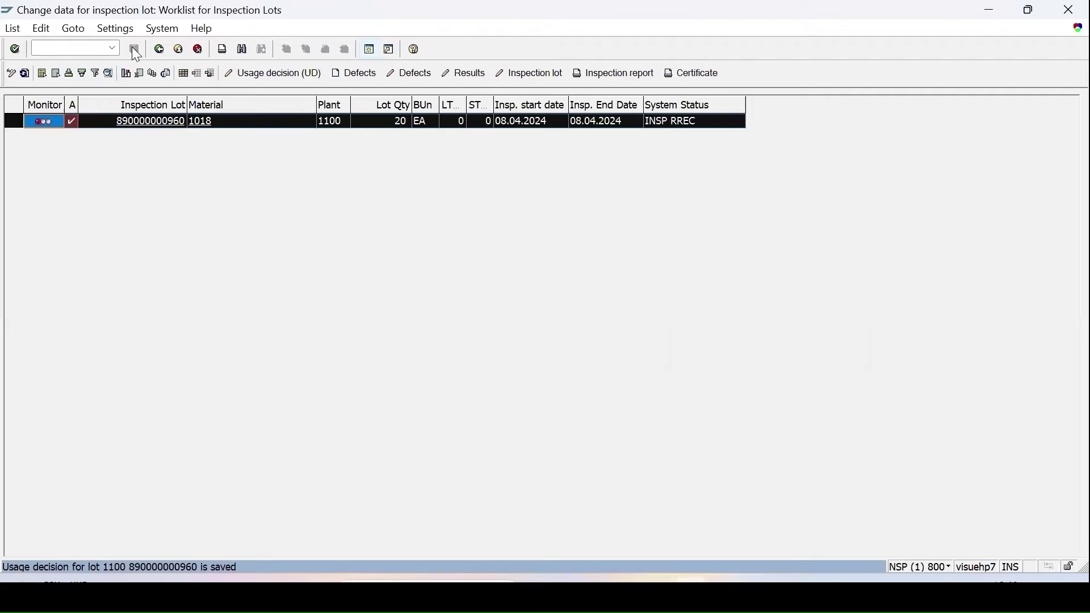
{"action": "left_click", "coordinate": [23, 75]}
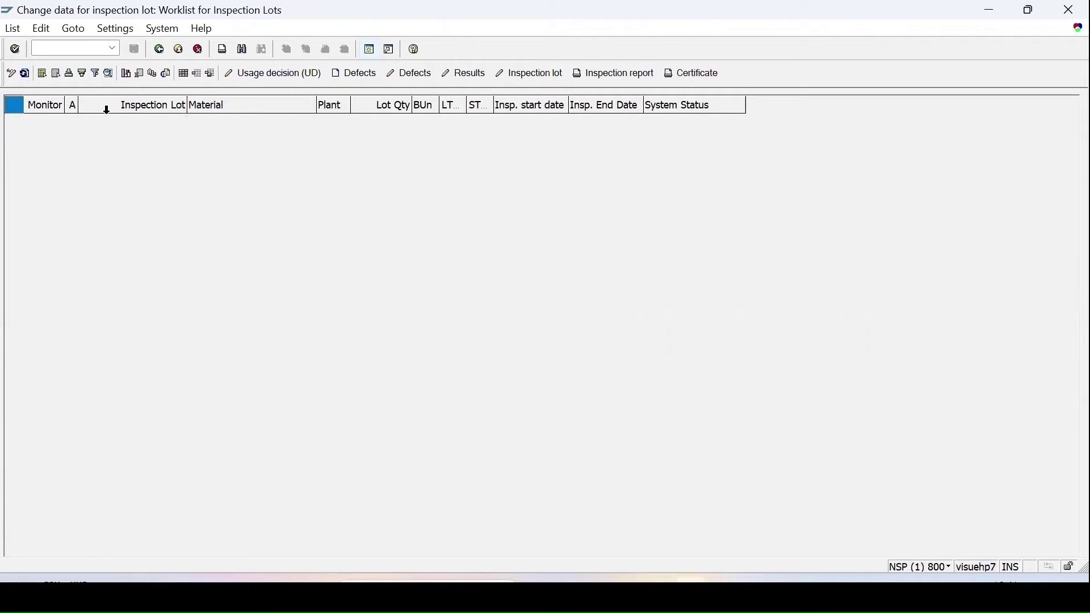
- Rerun the selection with all inspection lots included and widen the Monitor column
{"action": "left_click", "coordinate": [159, 49]}
{"action": "left_click", "coordinate": [75, 416]}
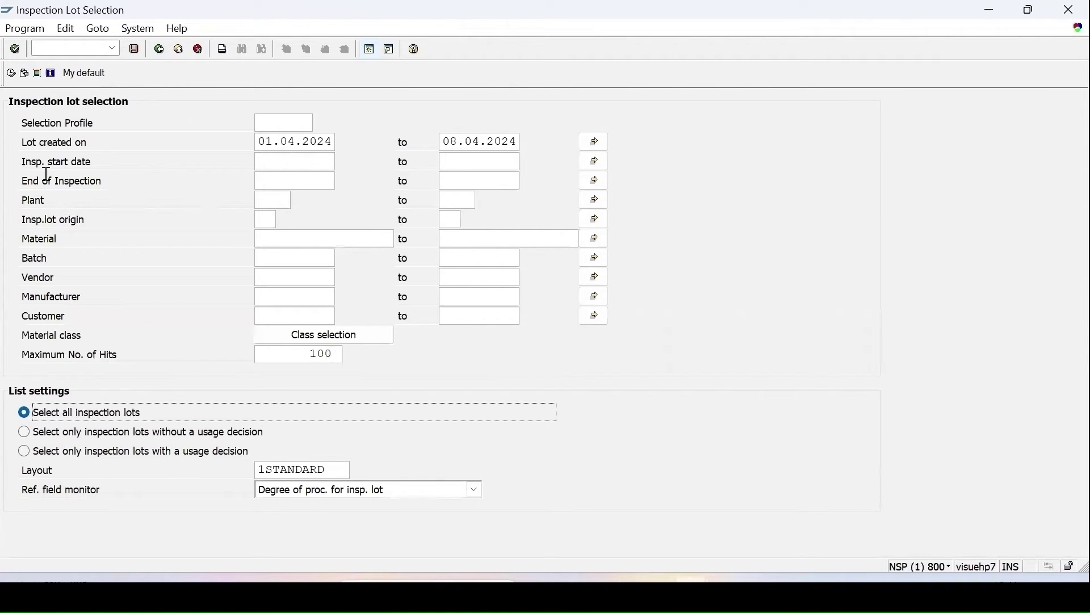
{"action": "left_click", "coordinate": [11, 73]}
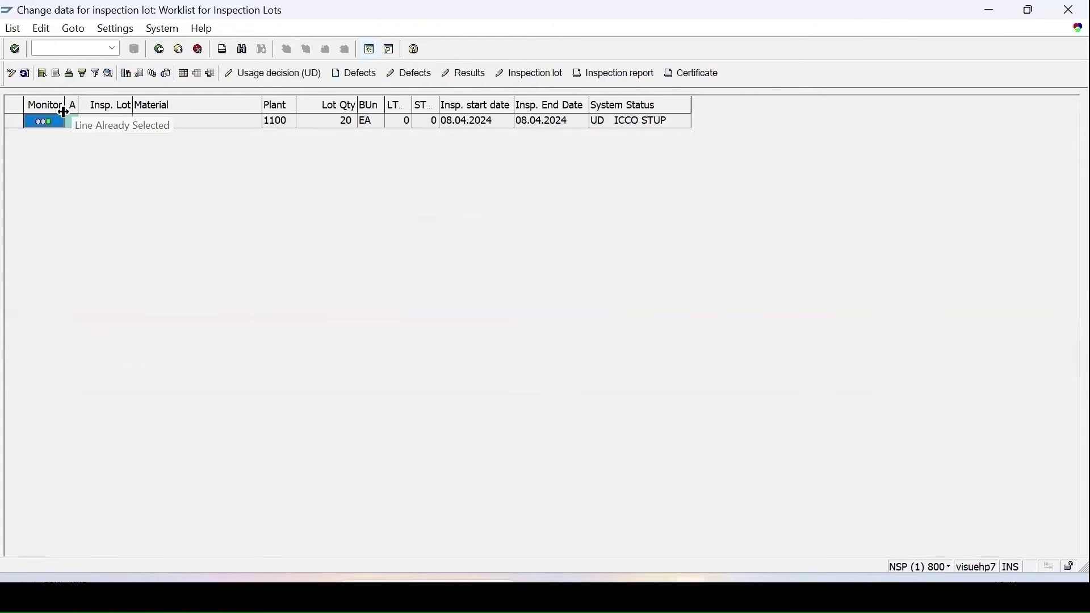
{"action": "left_click_drag", "start_coordinate": [64, 105], "coordinate": [164, 112]}
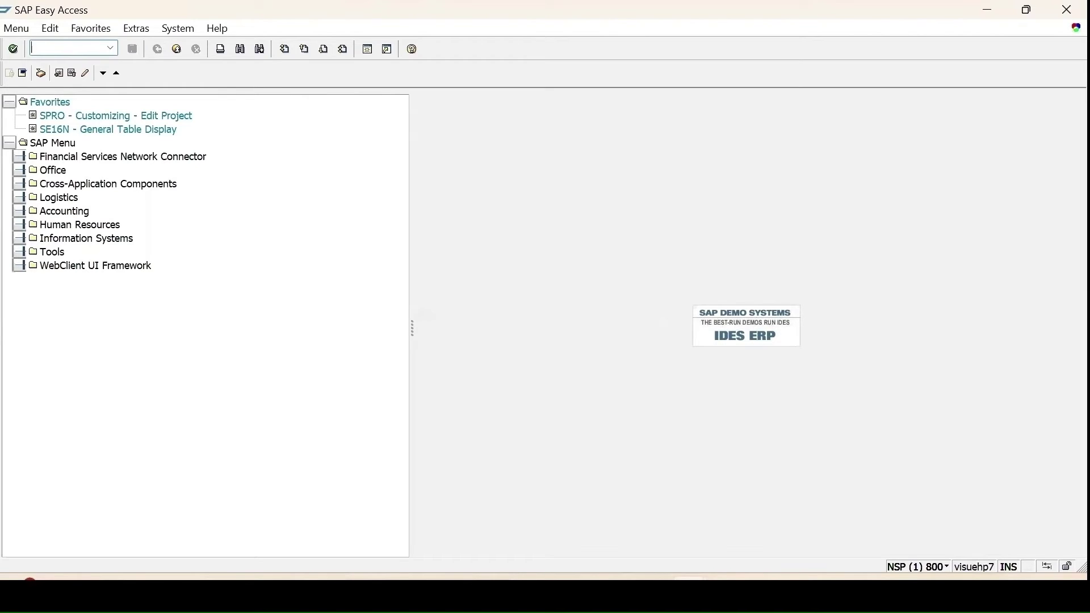
- Open the MMBE stock overview selection for material 1020 in plant 1100
{"action": "type", "text": "mmbe"}
{"action": "key", "text": "Return"}
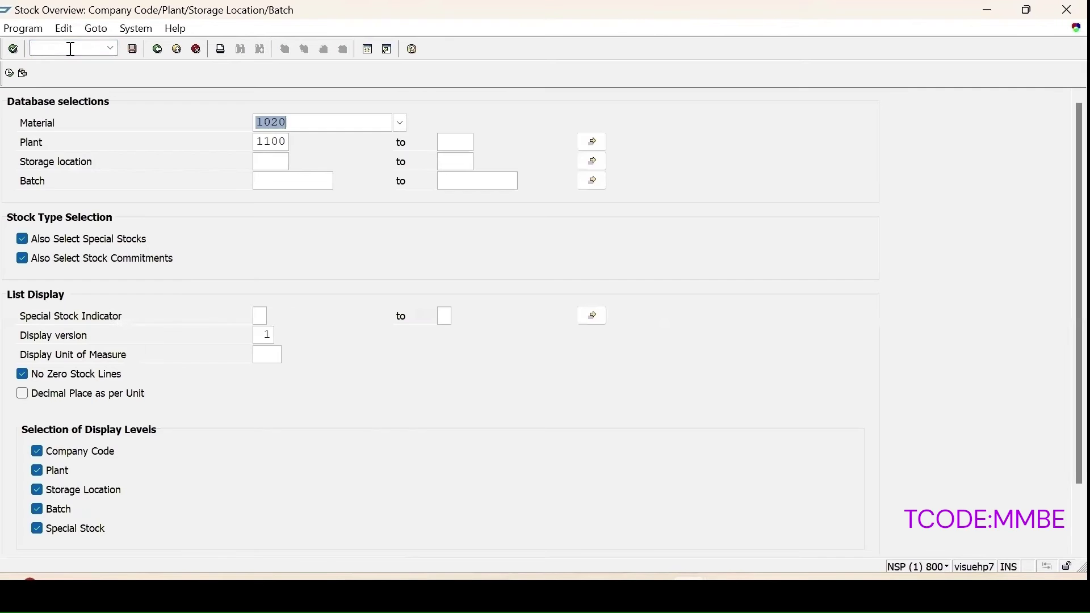
- Review material 1020's stock across Berlin Plant storage locations, then return to the Easy Access session
{"action": "left_click", "coordinate": [9, 72]}
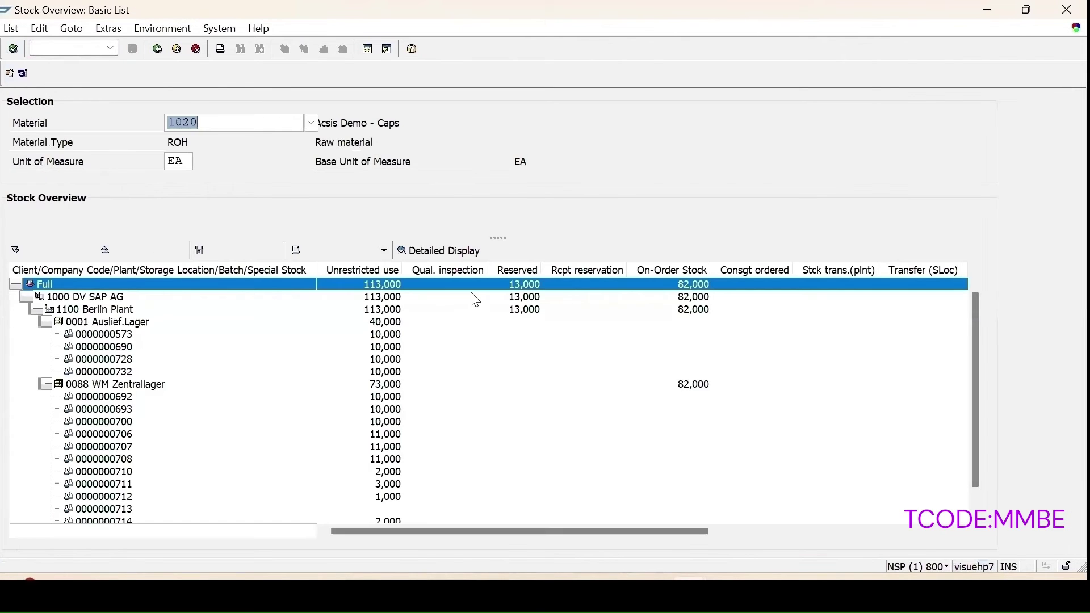
{"action": "scroll", "coordinate": [475, 299], "scroll_direction": "down", "scroll_amount": 1}
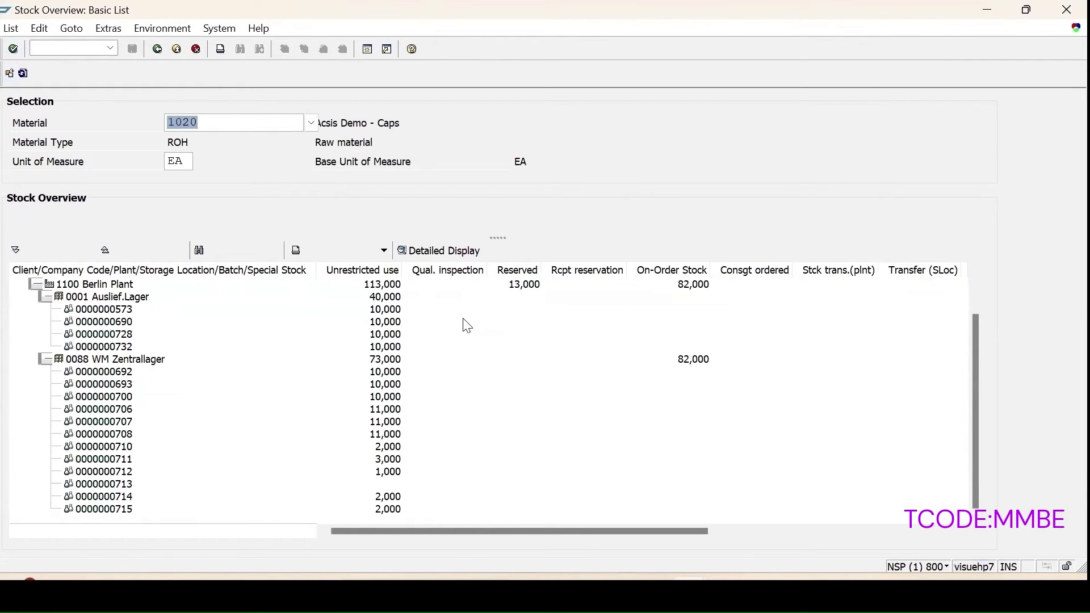
{"action": "scroll", "coordinate": [467, 325], "scroll_direction": "up", "scroll_amount": 1}
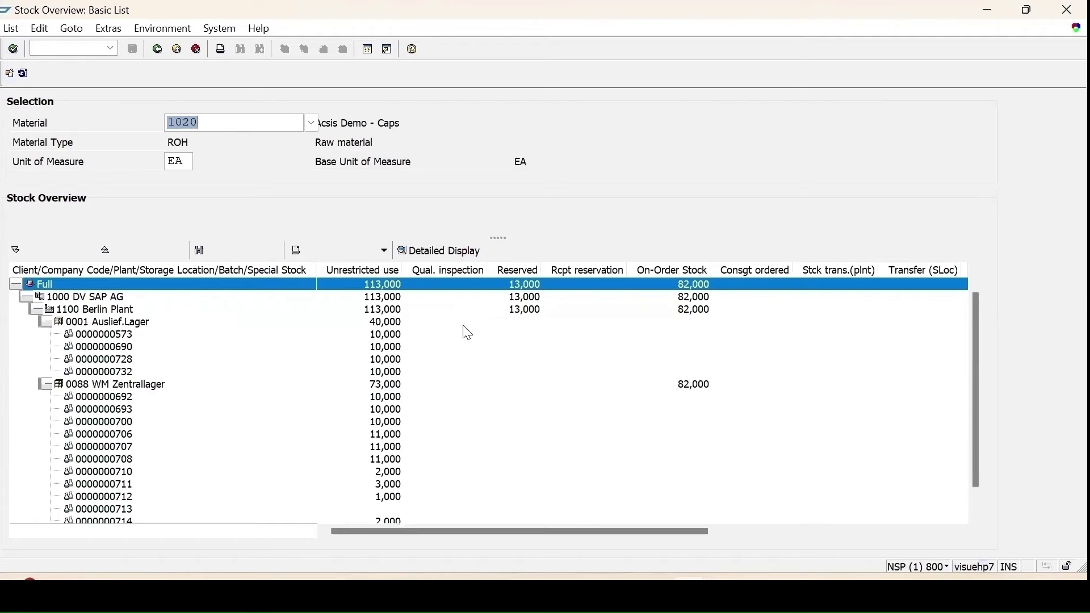
{"action": "key", "text": "alt+Tab"}
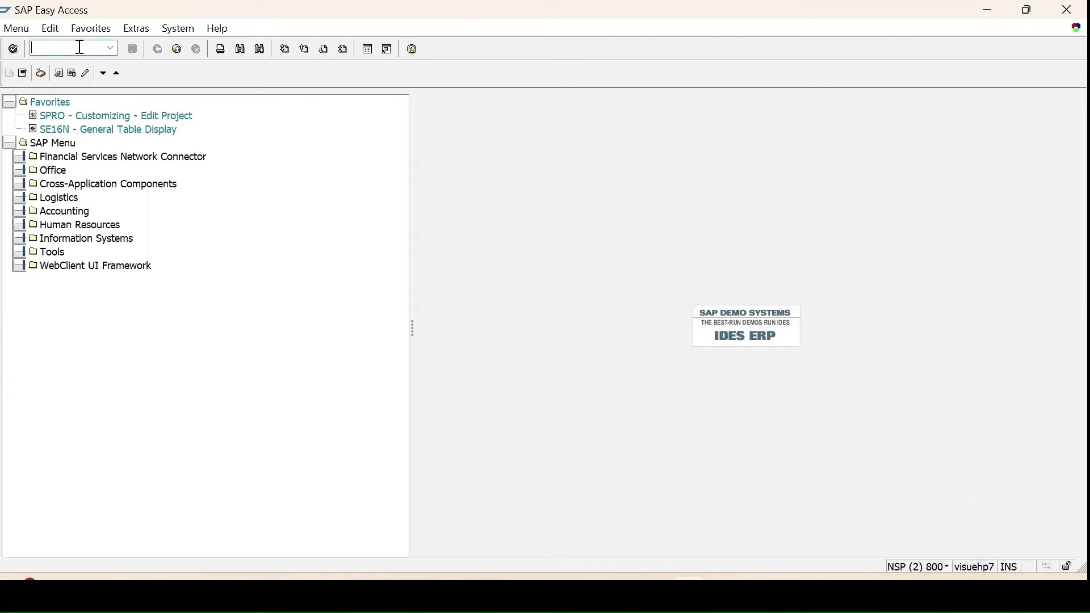
- Create a QA01 inspection lot for material 1020, plant 1100, with origin 01 Goods Receipt
{"action": "type", "text": "qa01"}
{"action": "key", "text": "Return"}
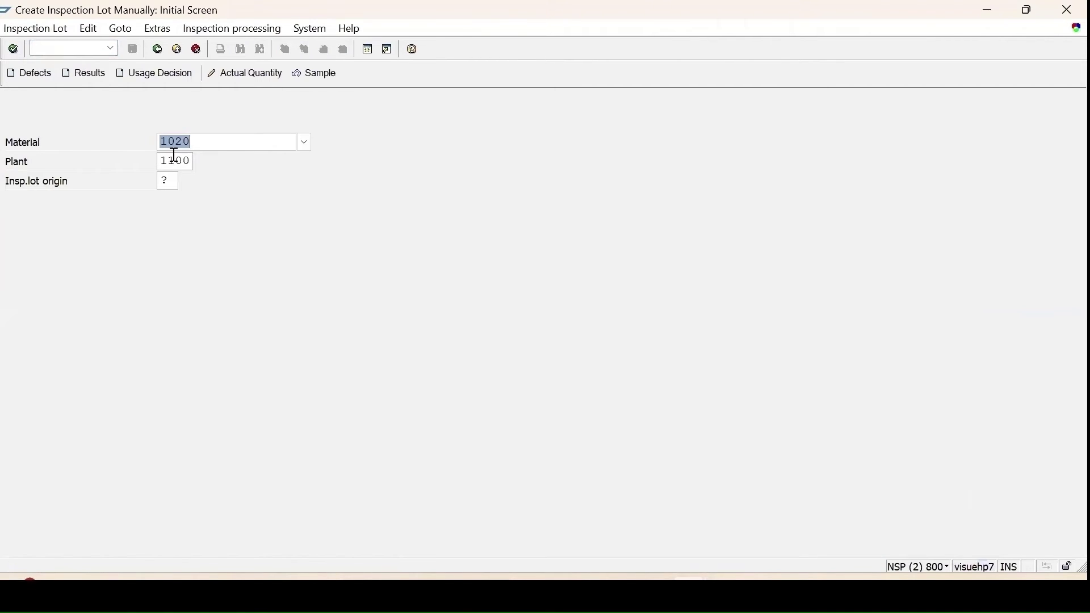
{"action": "left_click", "coordinate": [168, 182]}
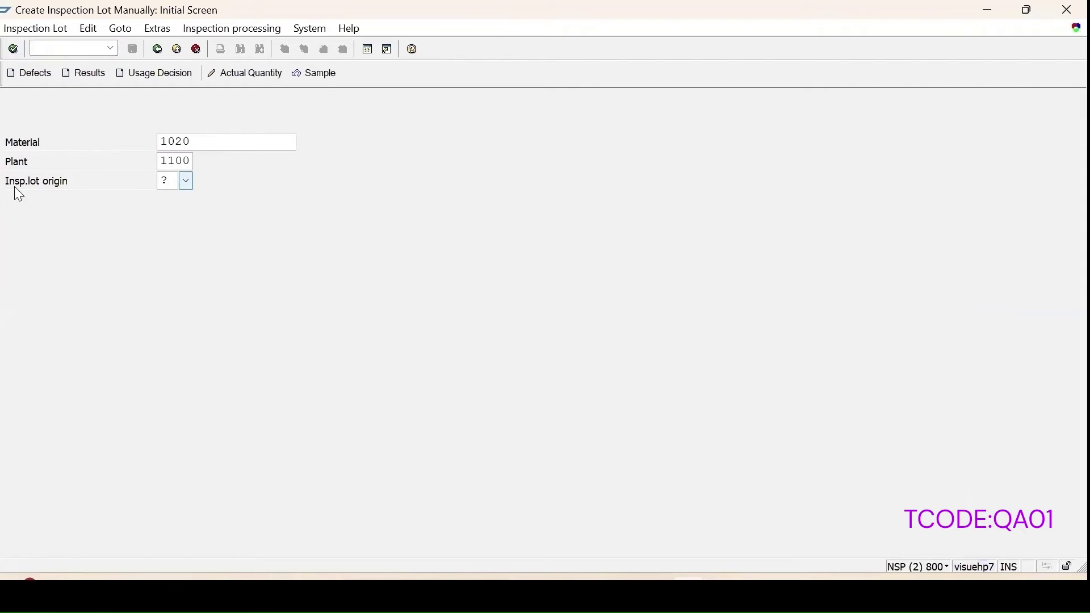
{"action": "left_click", "coordinate": [186, 181]}
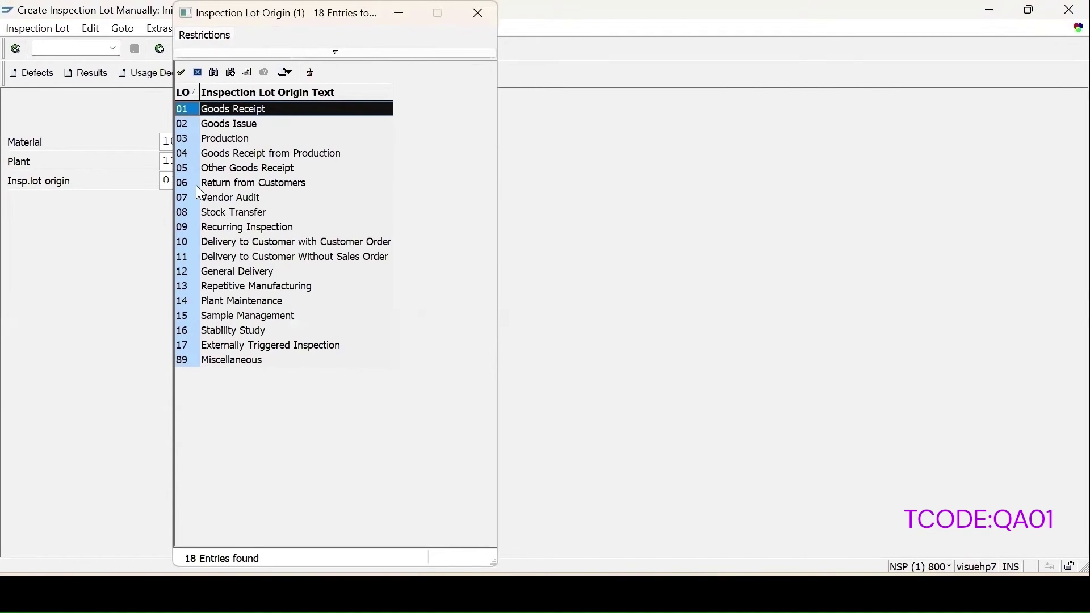
{"action": "double_click", "coordinate": [234, 108]}
{"action": "key", "text": "Return"}
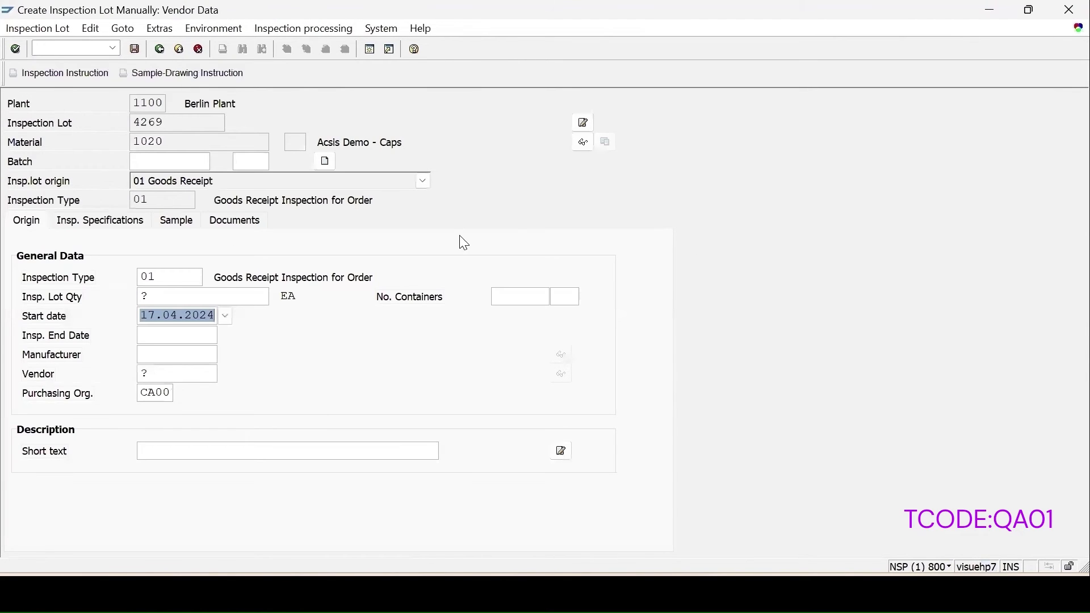
- Enter batch 123 and a lot quantity of 20 EA for inspection lot 4269
{"action": "left_click", "coordinate": [183, 155]}
{"action": "type", "text": "123"}
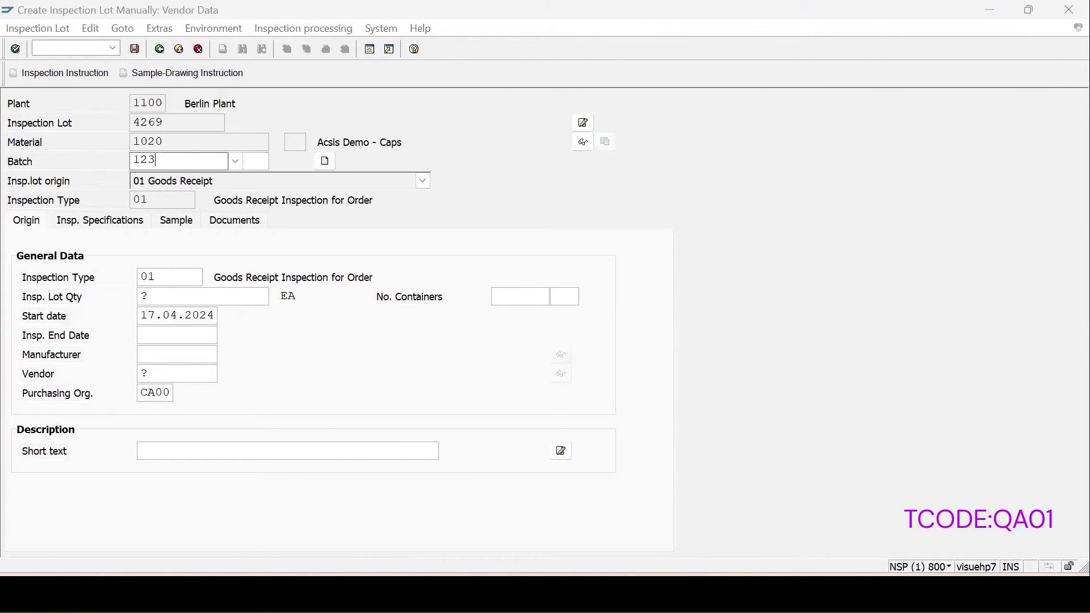
{"action": "left_click", "coordinate": [159, 296]}
{"action": "key", "text": "Return"}
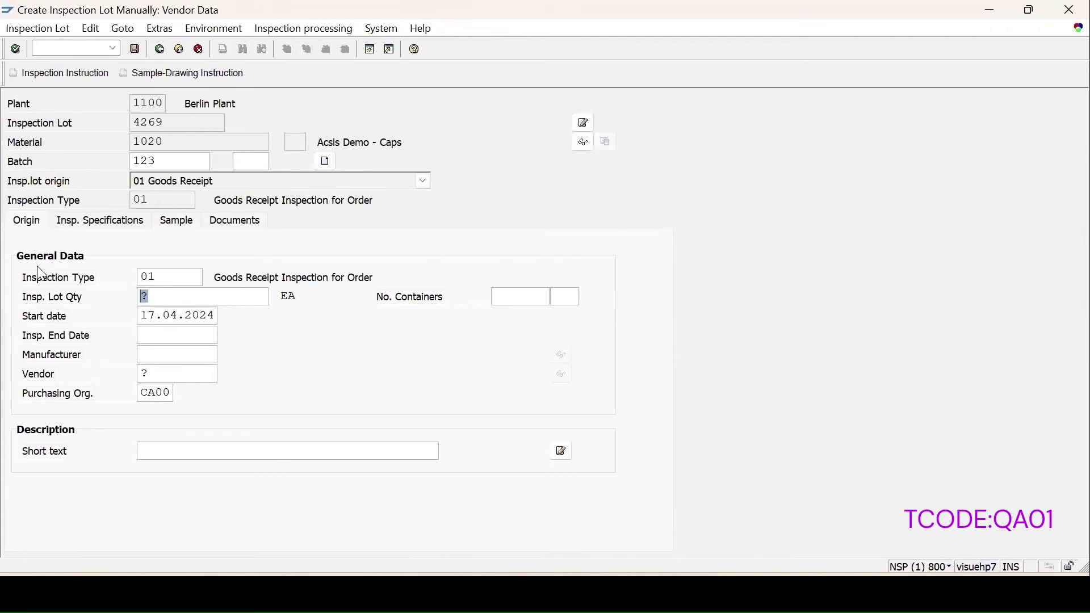
{"action": "type", "text": "2"}
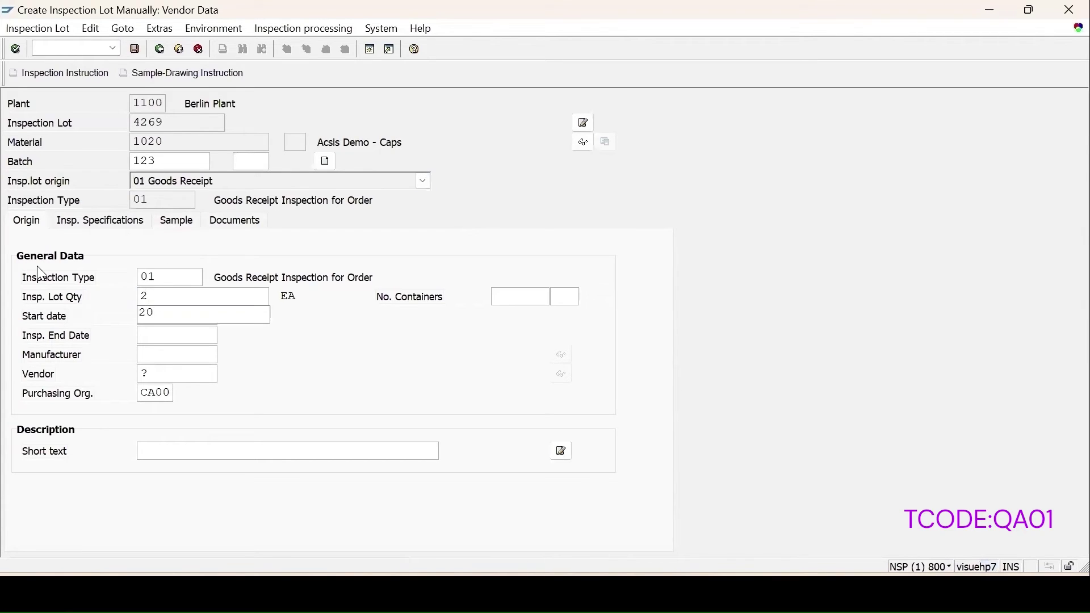
{"action": "type", "text": "0"}
{"action": "key", "text": "Return"}
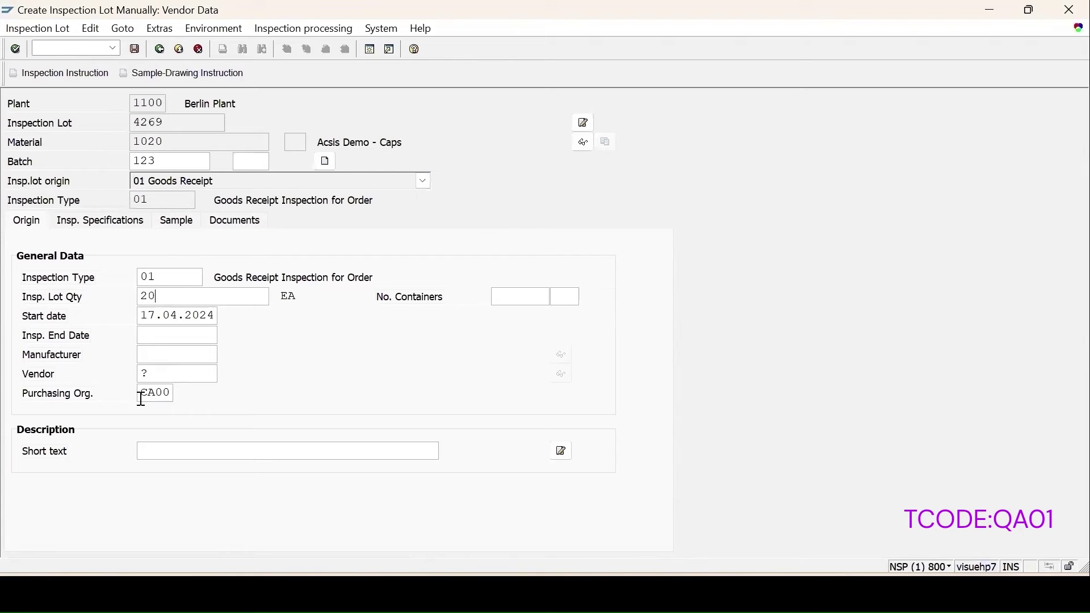
- Choose vendor 700002 from the field history and continue to the inspection plan data
{"action": "left_click", "coordinate": [152, 376]}
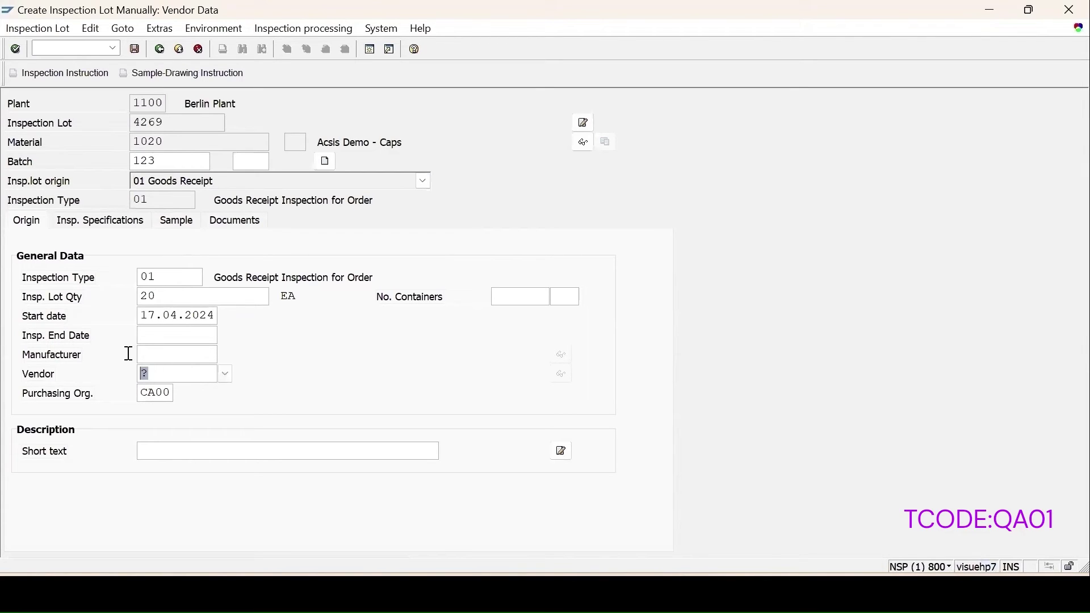
{"action": "left_click", "coordinate": [172, 373]}
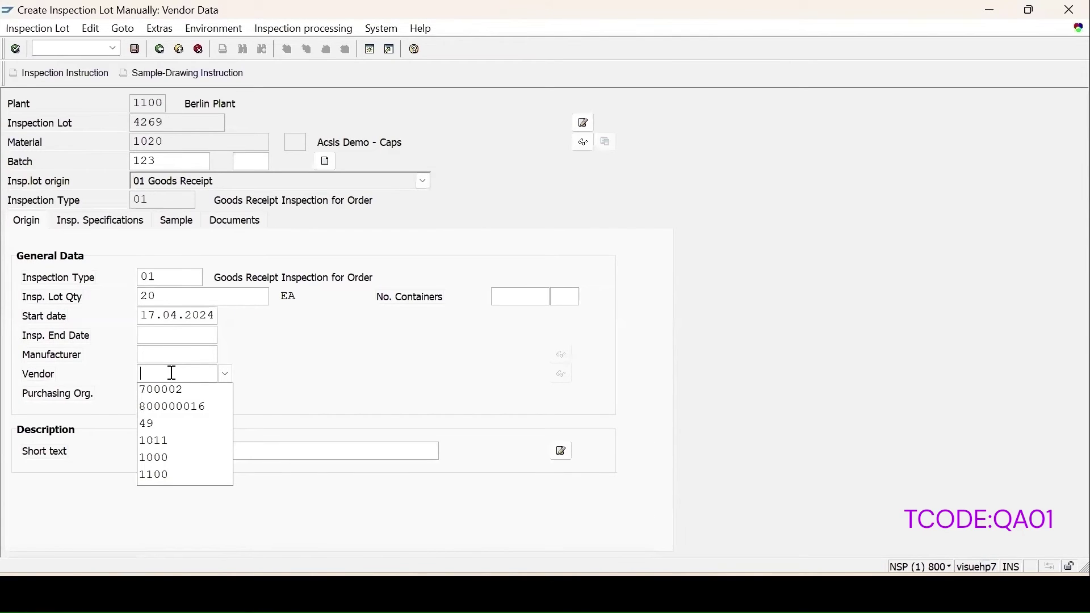
{"action": "type", "text": "70"}
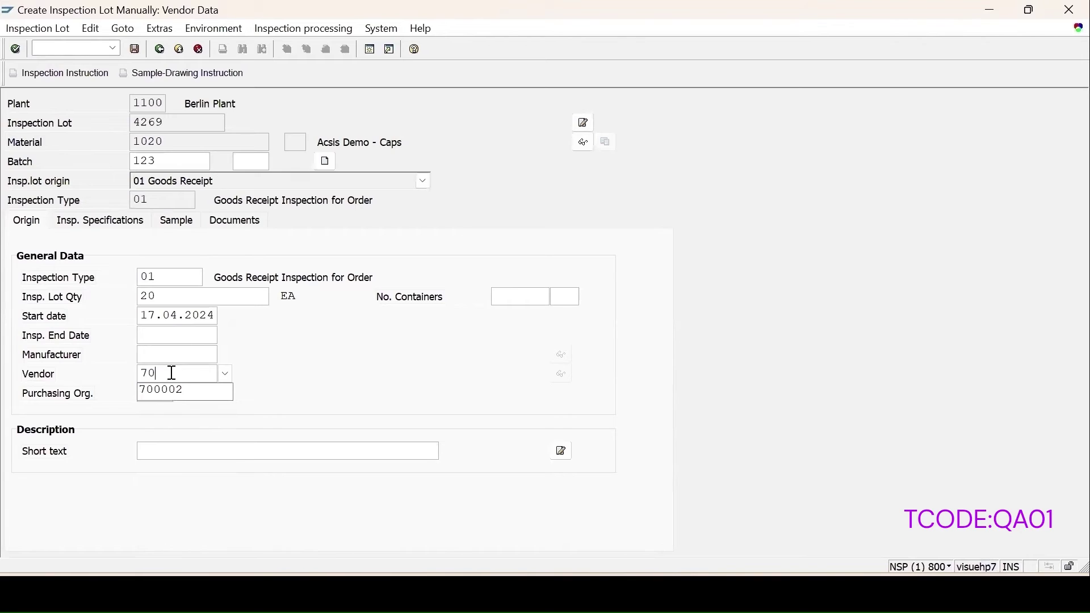
{"action": "left_click", "coordinate": [162, 391]}
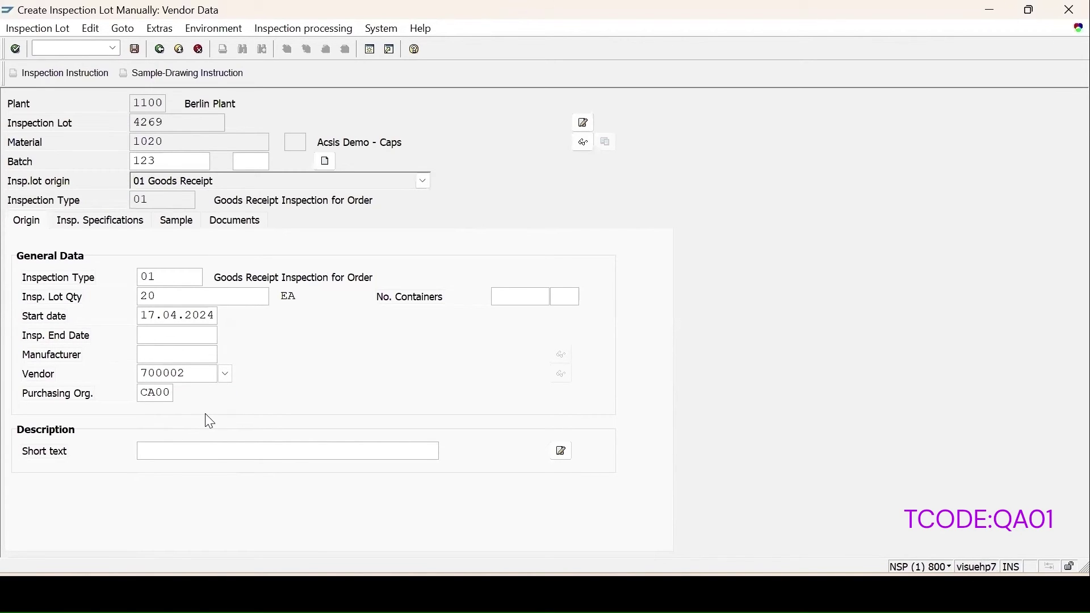
{"action": "key", "text": "Return"}
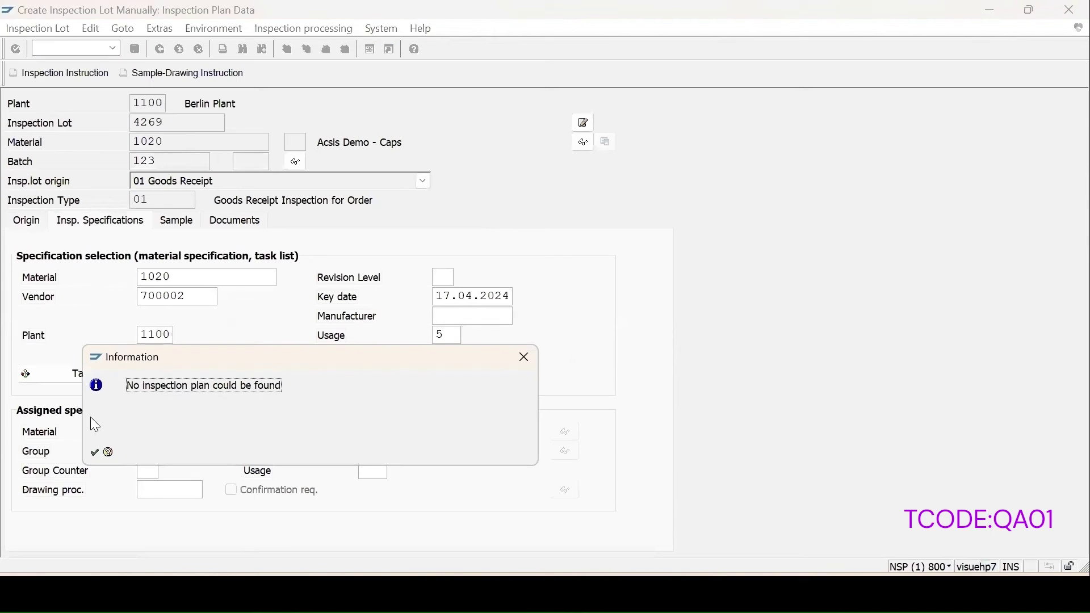
- Set usage 3 and assign a matching inspection plan to the lot
{"action": "left_click", "coordinate": [95, 453]}
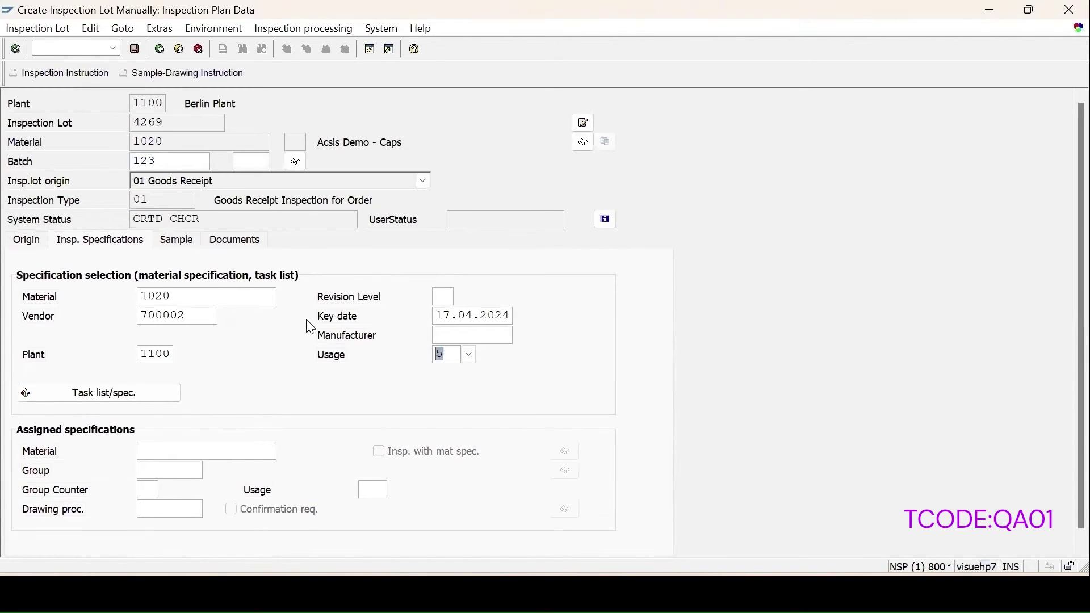
{"action": "type", "text": "3"}
{"action": "left_click", "coordinate": [110, 397]}
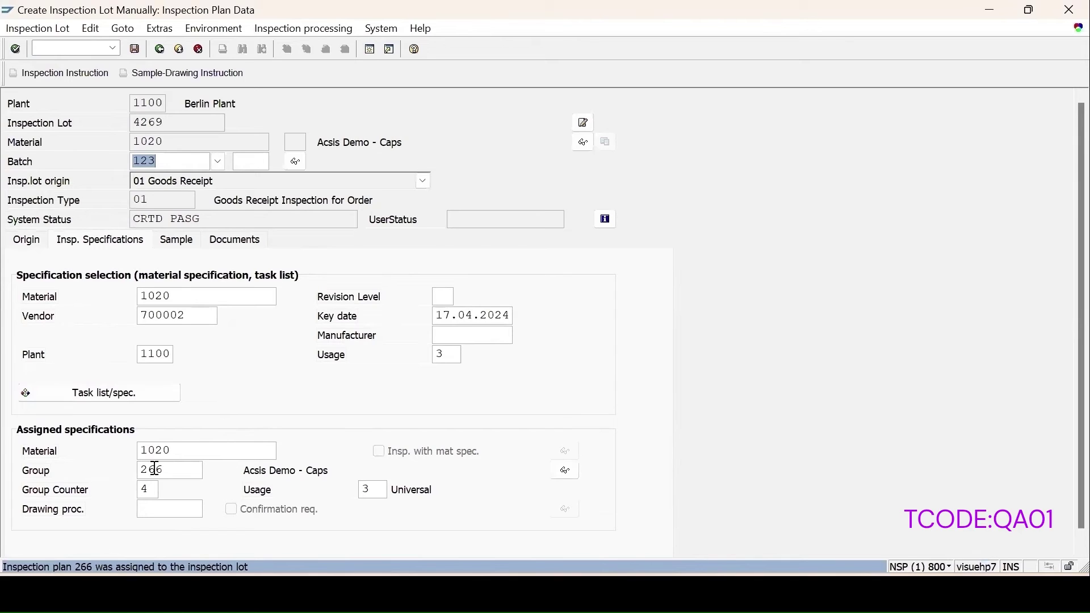
- Review plan 266's SIZE and PH characteristics, then return to the lot being created
{"action": "left_click", "coordinate": [574, 476]}
{"action": "left_click", "coordinate": [216, 74]}
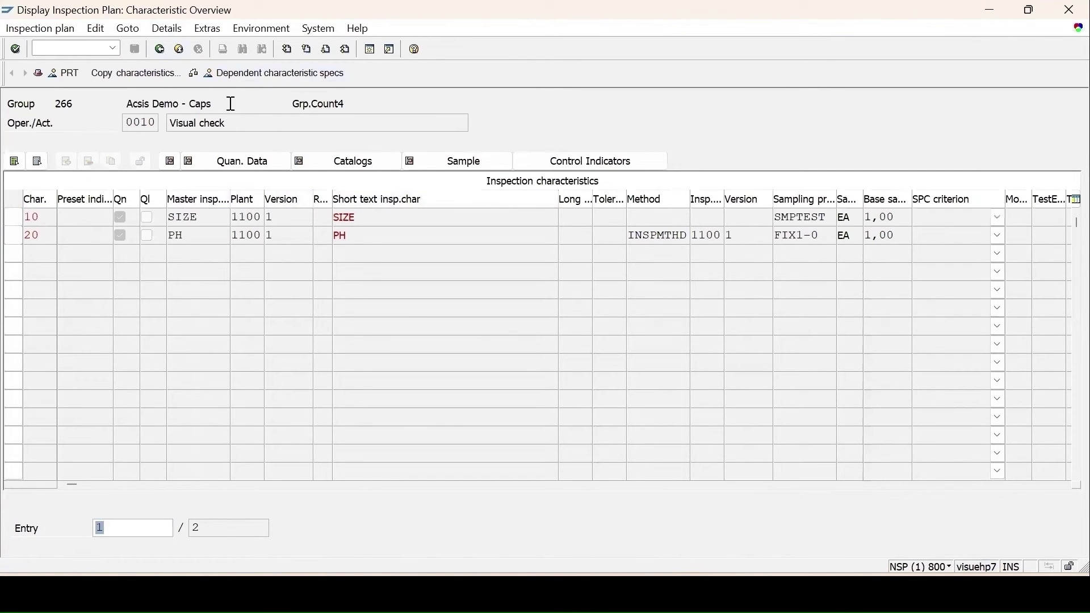
{"action": "left_click", "coordinate": [161, 50]}
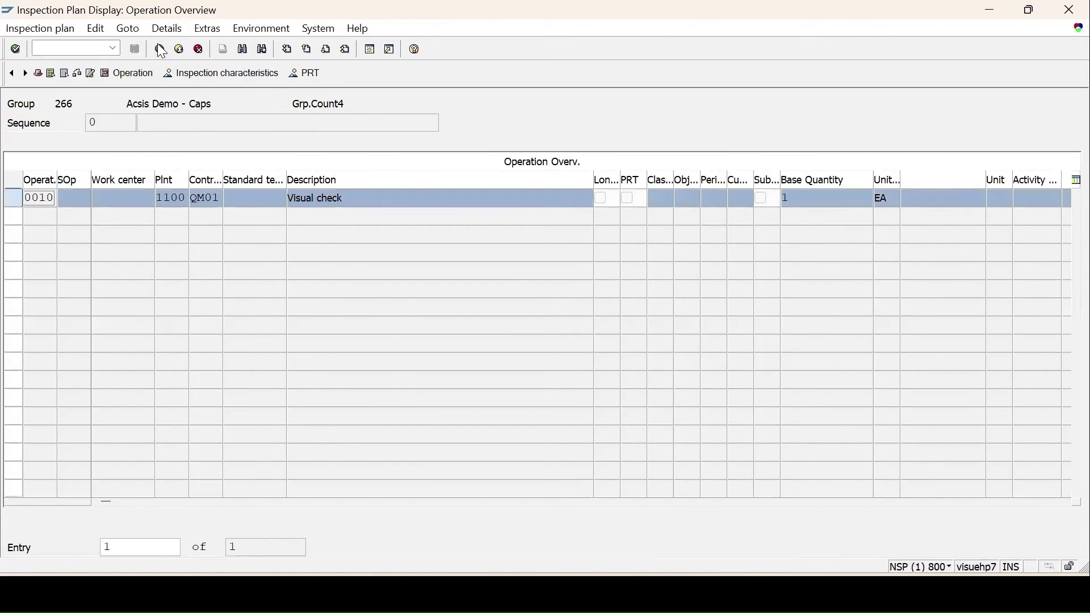
{"action": "left_click", "coordinate": [161, 50]}
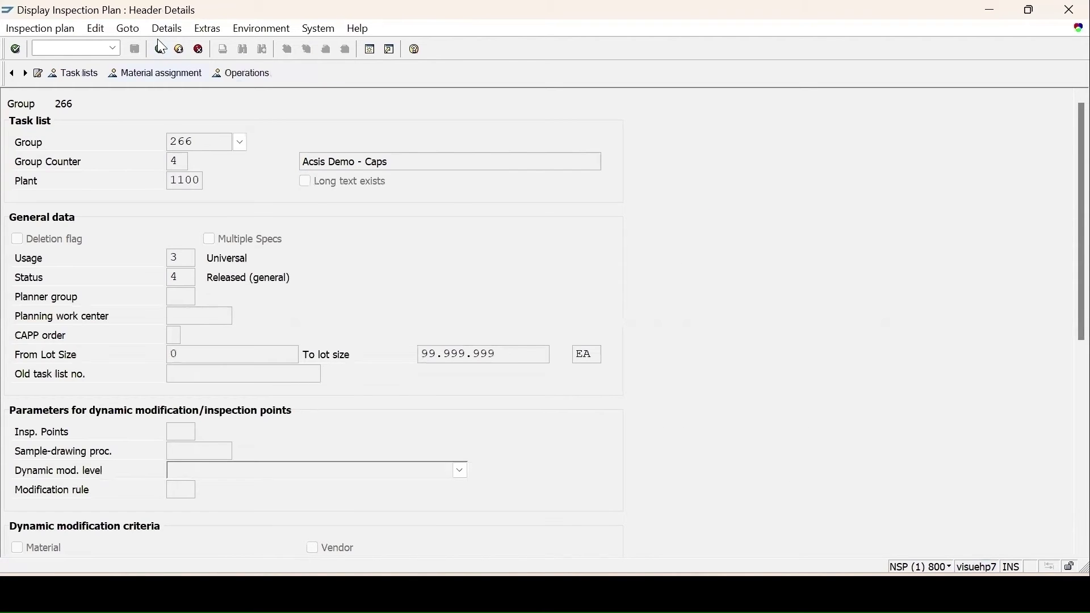
{"action": "left_click", "coordinate": [161, 51]}
{"action": "left_click", "coordinate": [161, 51]}
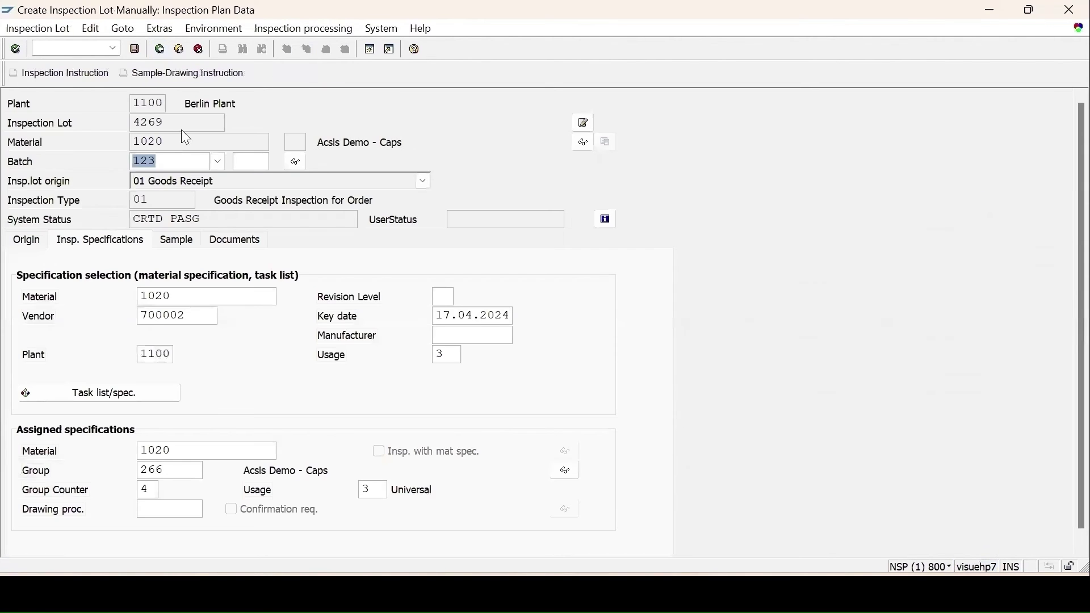
- Calculate a sample size of 3 and save inspection lot 4269
{"action": "left_click", "coordinate": [178, 241]}
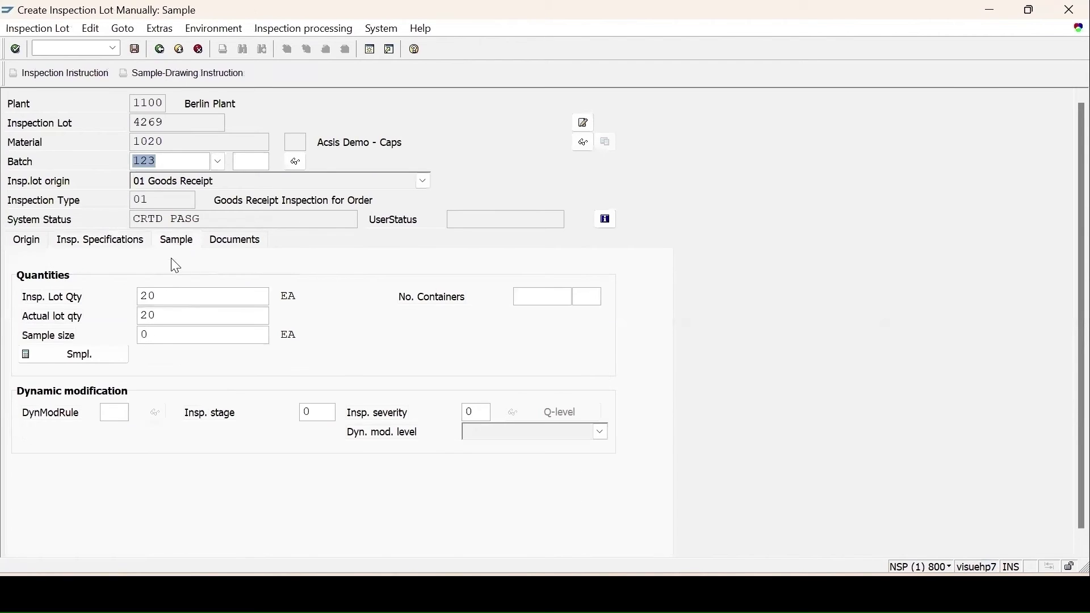
{"action": "left_click", "coordinate": [95, 354]}
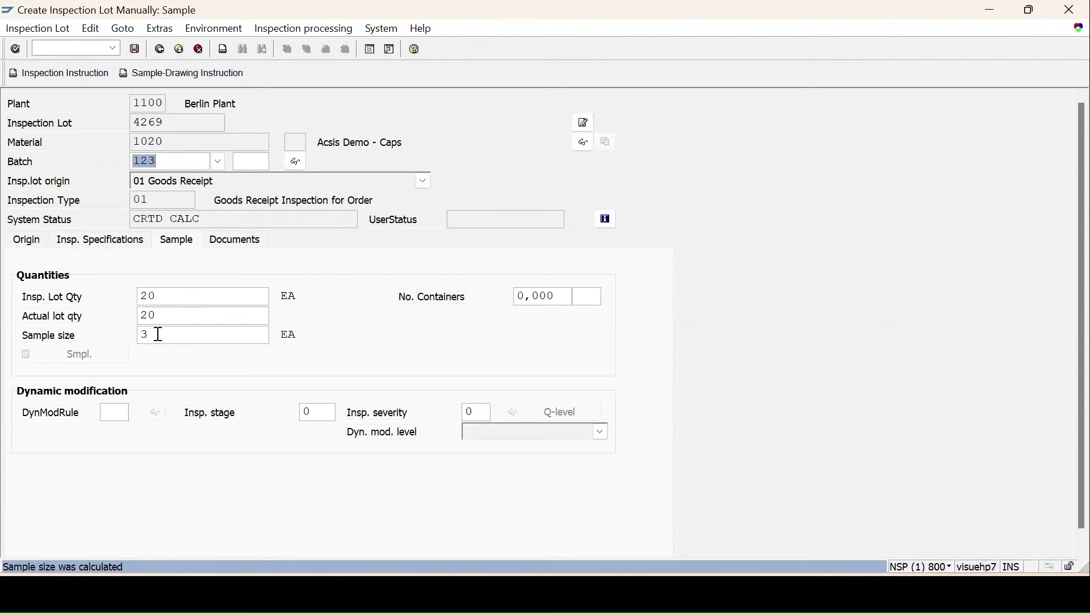
{"action": "left_click", "coordinate": [134, 50]}
- Start transaction QA32 to reach the inspection lot selection screen
{"action": "left_click", "coordinate": [40, 48]}
{"action": "type", "text": "/nqa32"}
{"action": "key", "text": "Return"}
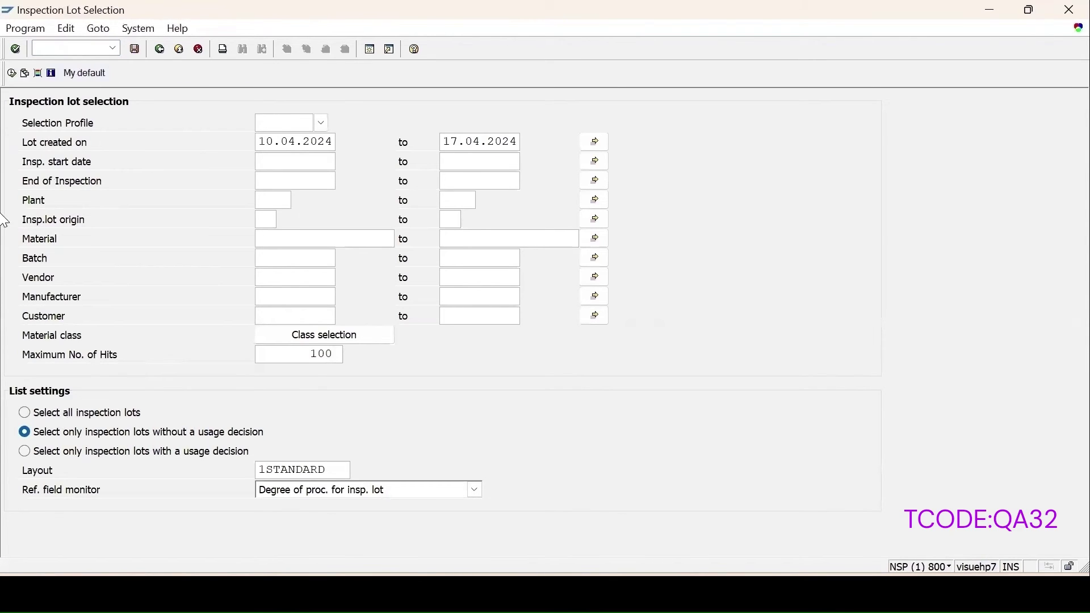
- List open lots, check lot 4269 (20 EA, status REL CALC), then return to the worklist
{"action": "left_click", "coordinate": [11, 73]}
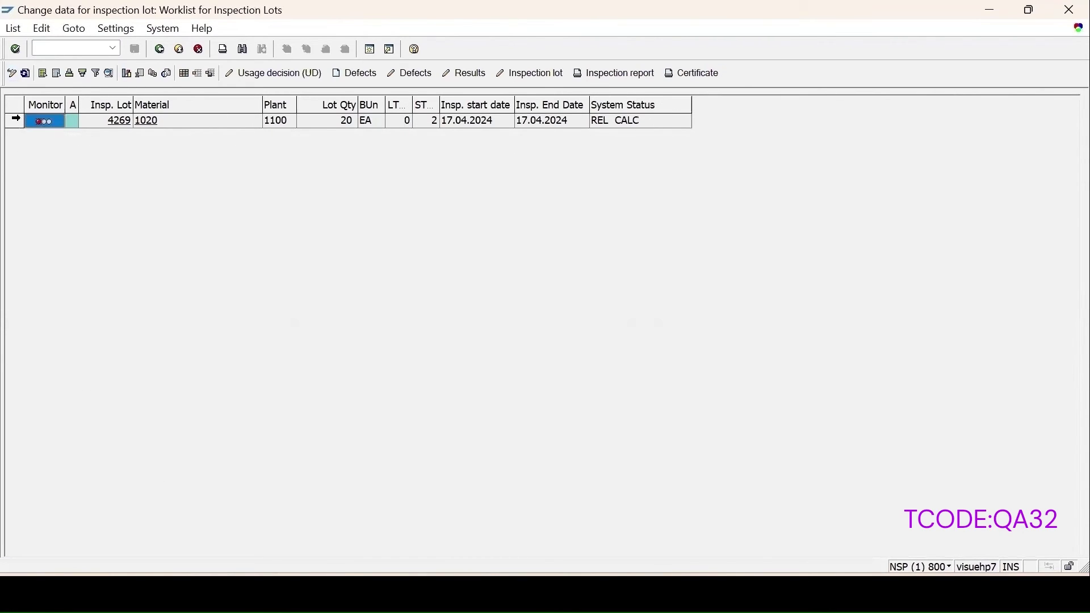
{"action": "left_click", "coordinate": [16, 120]}
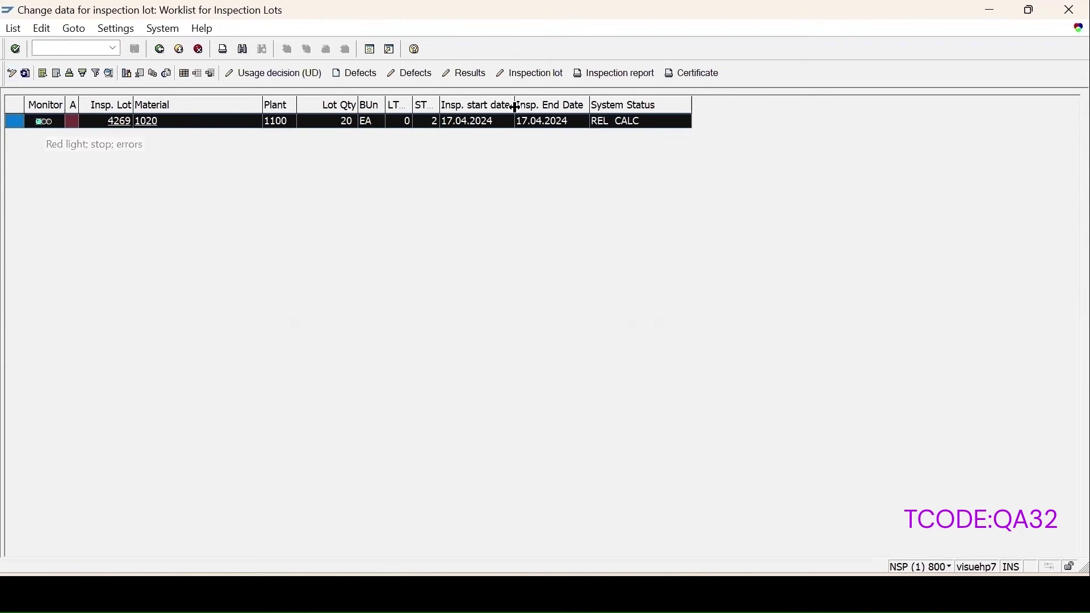
{"action": "left_click", "coordinate": [530, 74]}
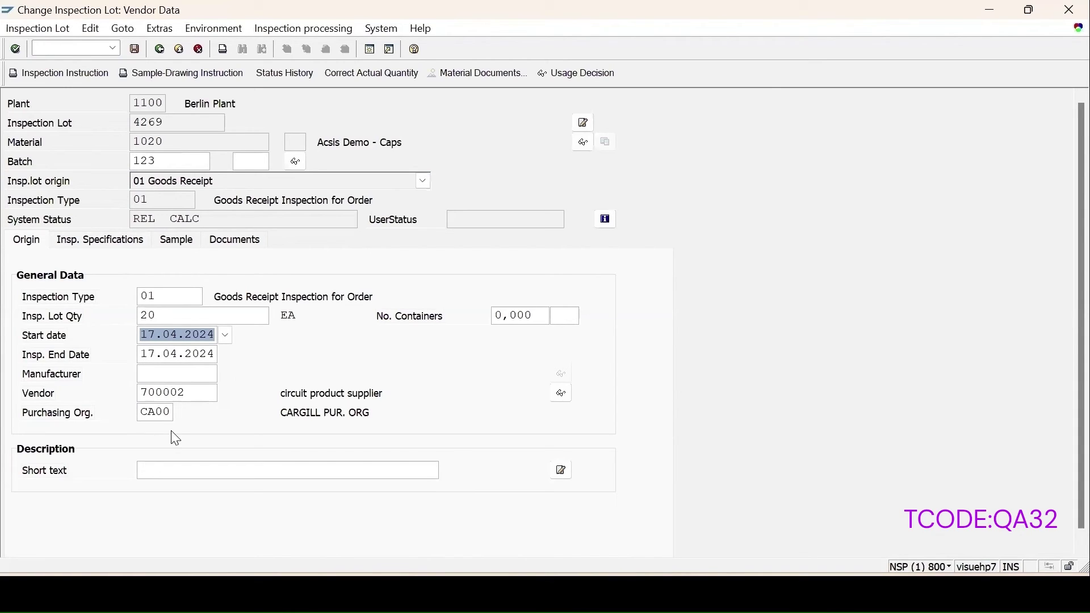
{"action": "left_click", "coordinate": [161, 49]}
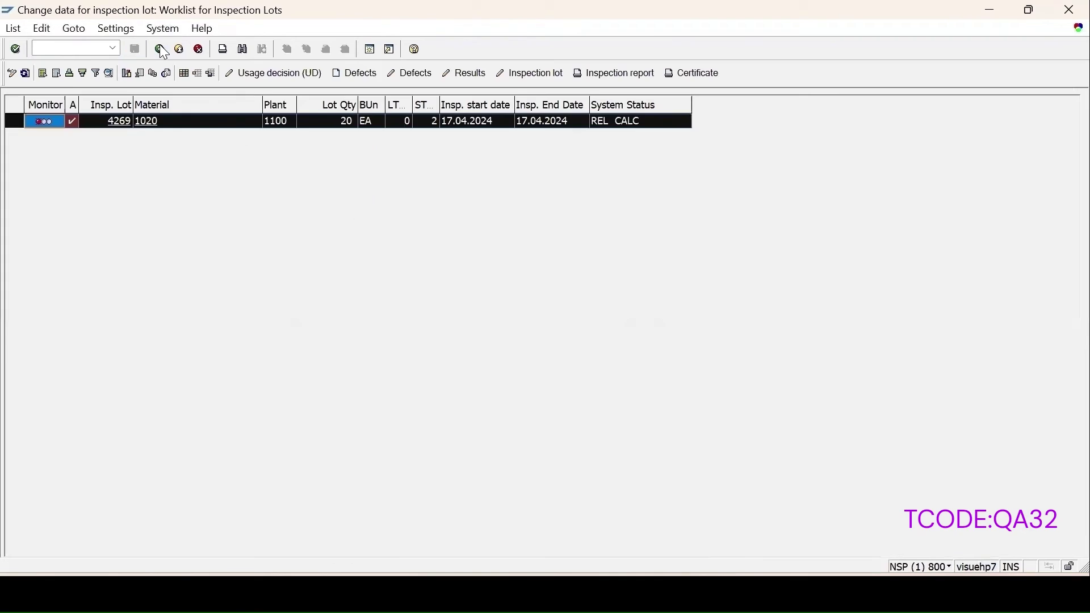
- Enter SIZE measurements 40, 39, 40 and PH value 5 for operation 0010, then save
{"action": "left_click", "coordinate": [458, 73]}
{"action": "left_click", "coordinate": [546, 292]}
{"action": "type", "text": "4"}
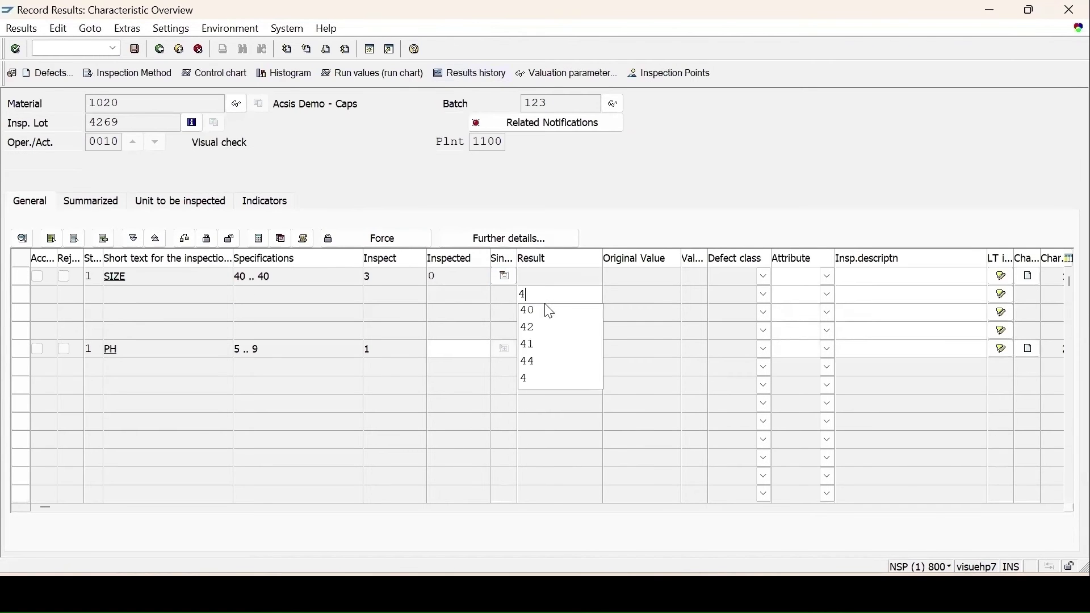
{"action": "left_click", "coordinate": [549, 311]}
{"action": "left_click", "coordinate": [543, 306]}
{"action": "type", "text": "39"}
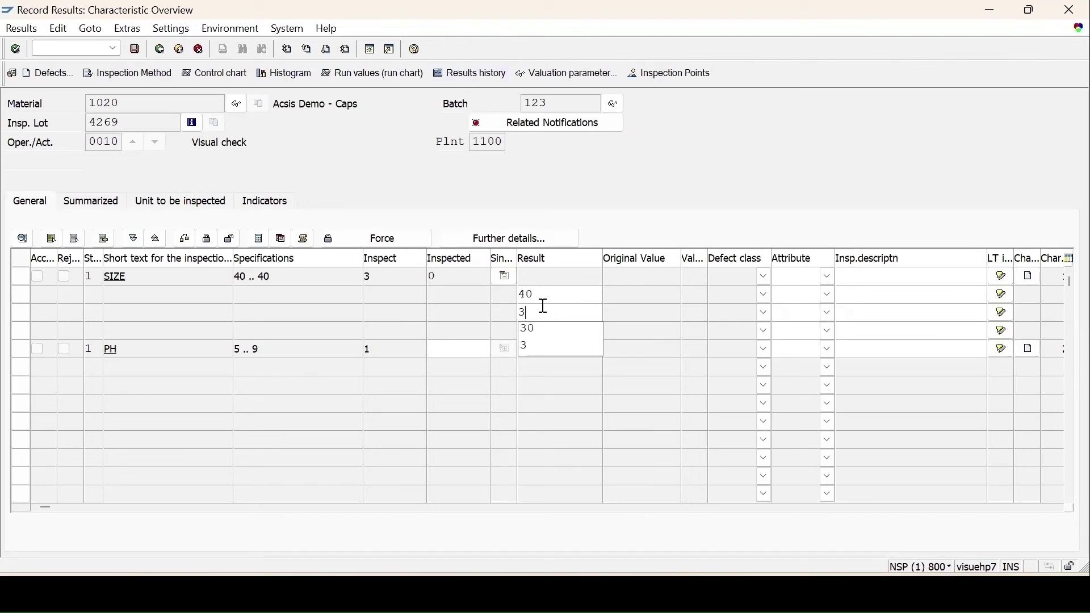
{"action": "left_click", "coordinate": [545, 334]}
{"action": "type", "text": "40"}
{"action": "type", "text": "5"}
{"action": "key", "text": "Return"}
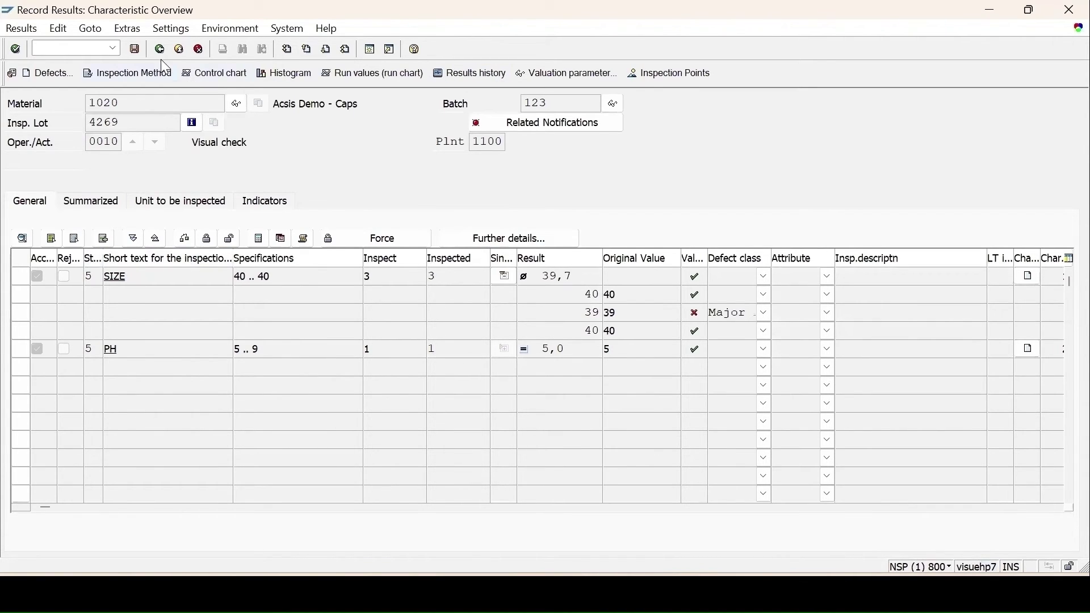
{"action": "left_click", "coordinate": [136, 49]}
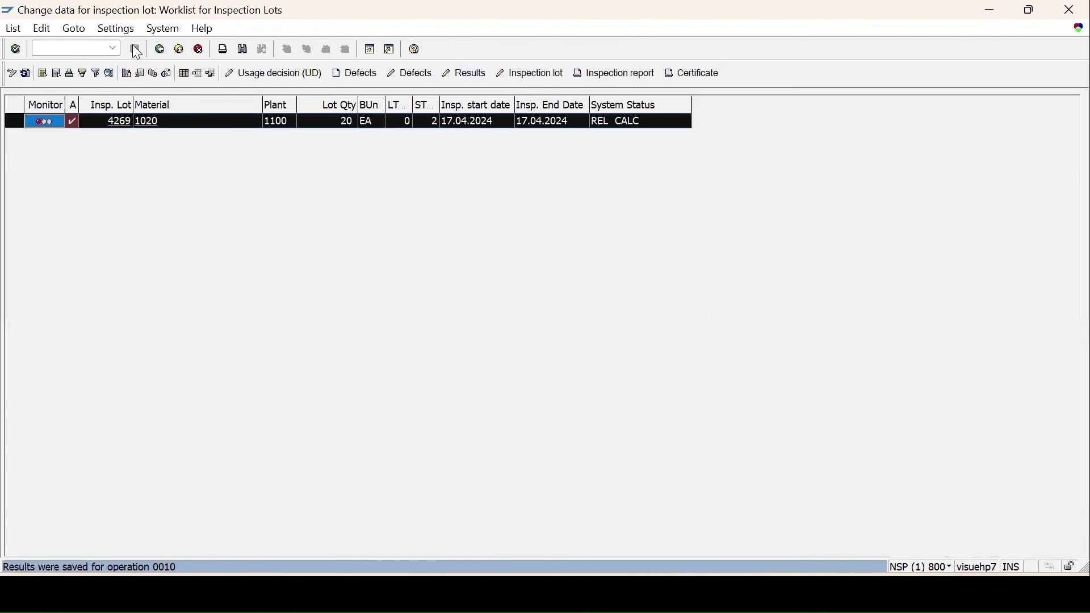
- In a second session, run the MMBE stock overview for material 1020 in plant 1100 Berlin
{"action": "left_click", "coordinate": [370, 50]}
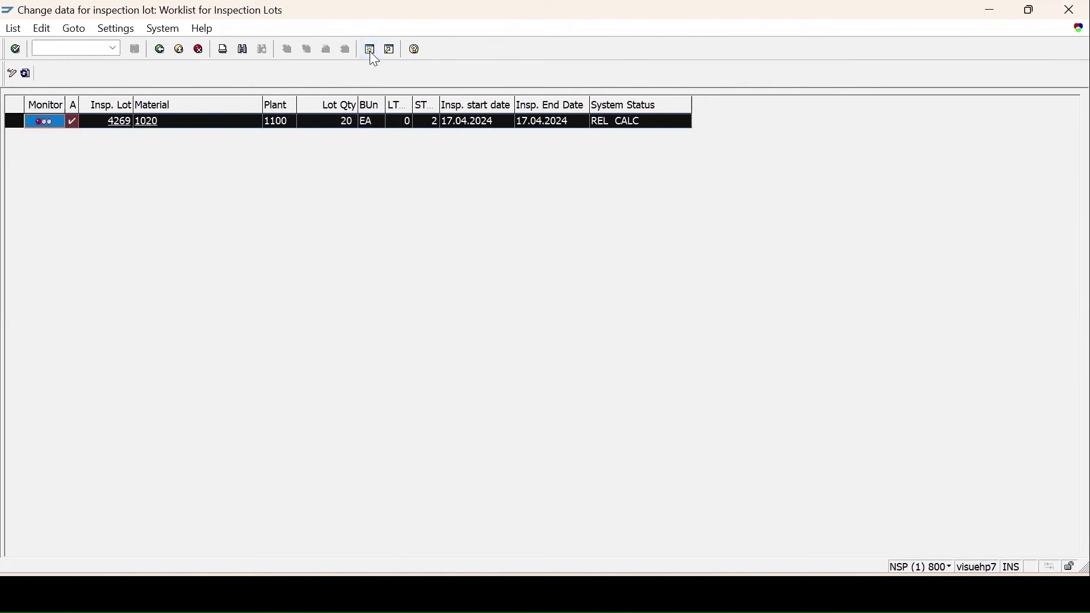
{"action": "type", "text": "mmbe"}
{"action": "key", "text": "Return"}
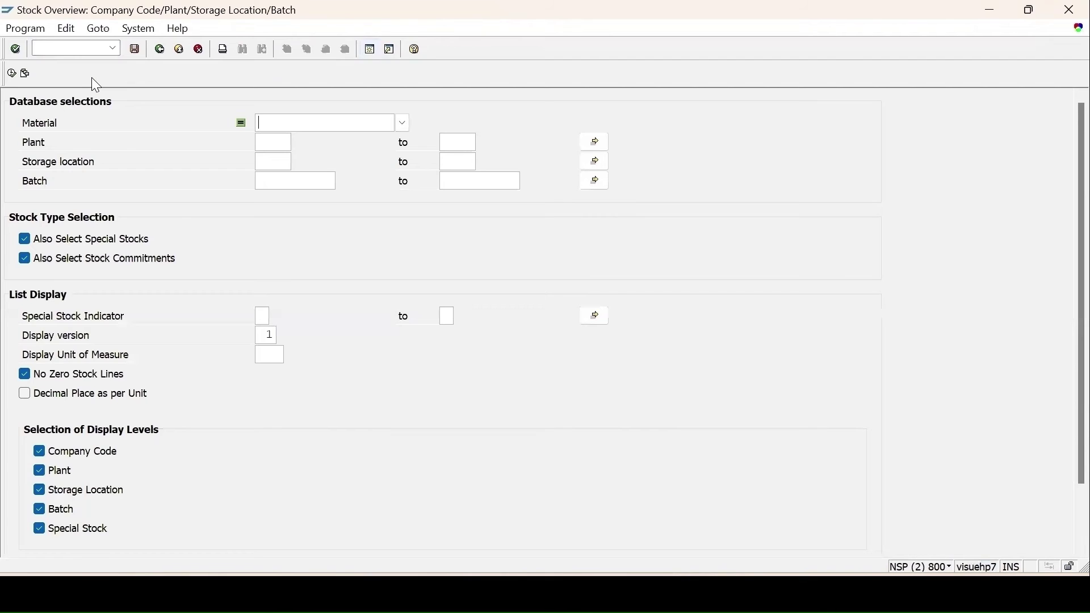
{"action": "type", "text": "1020"}
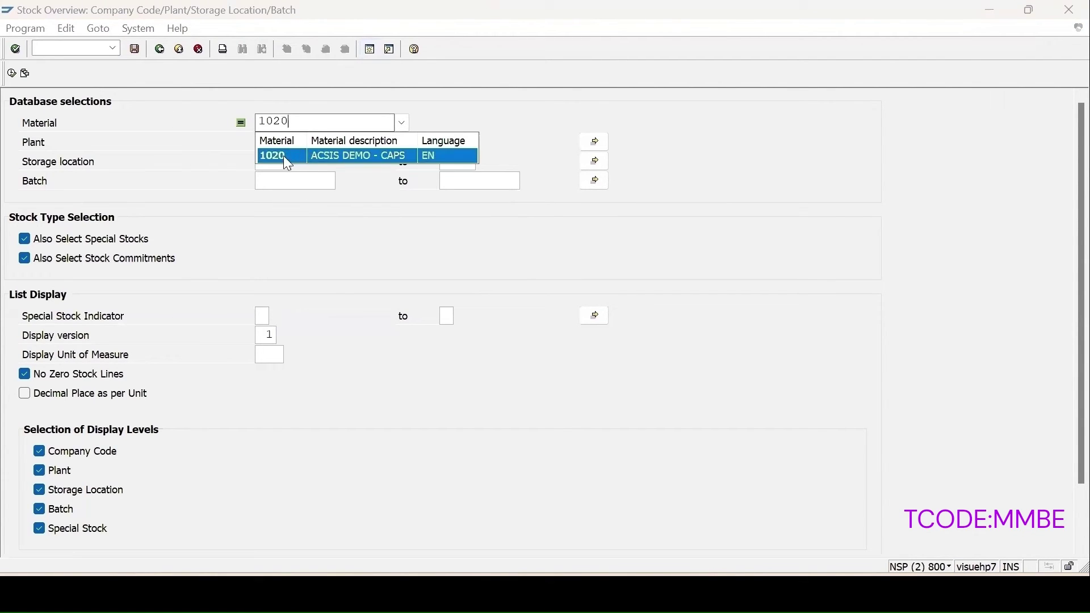
{"action": "left_click", "coordinate": [279, 156]}
{"action": "left_click", "coordinate": [265, 149]}
{"action": "type", "text": "1100"}
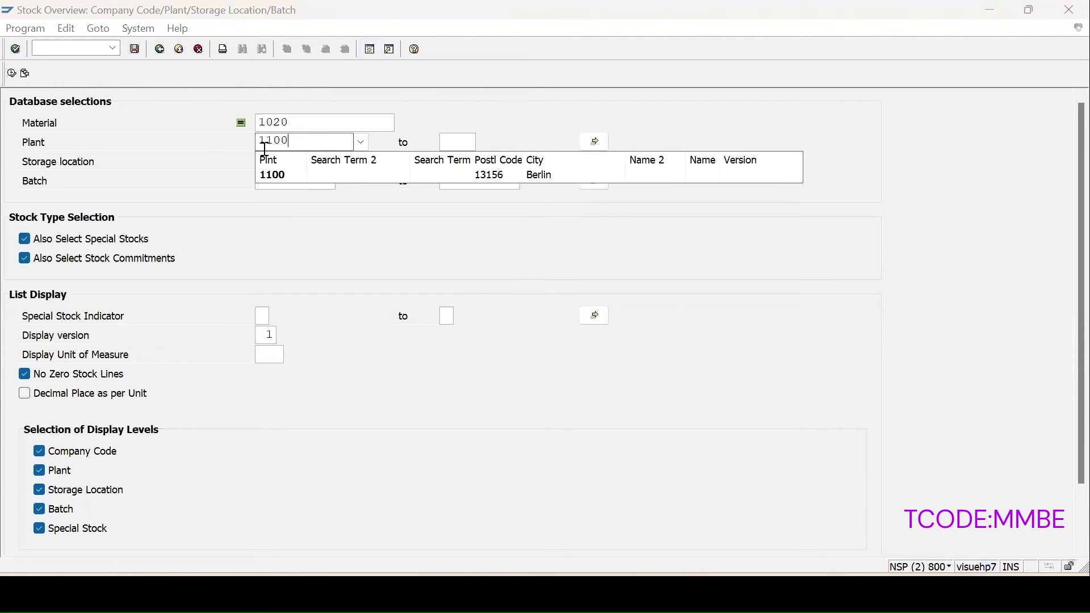
{"action": "left_click", "coordinate": [272, 177]}
{"action": "left_click", "coordinate": [11, 73]}
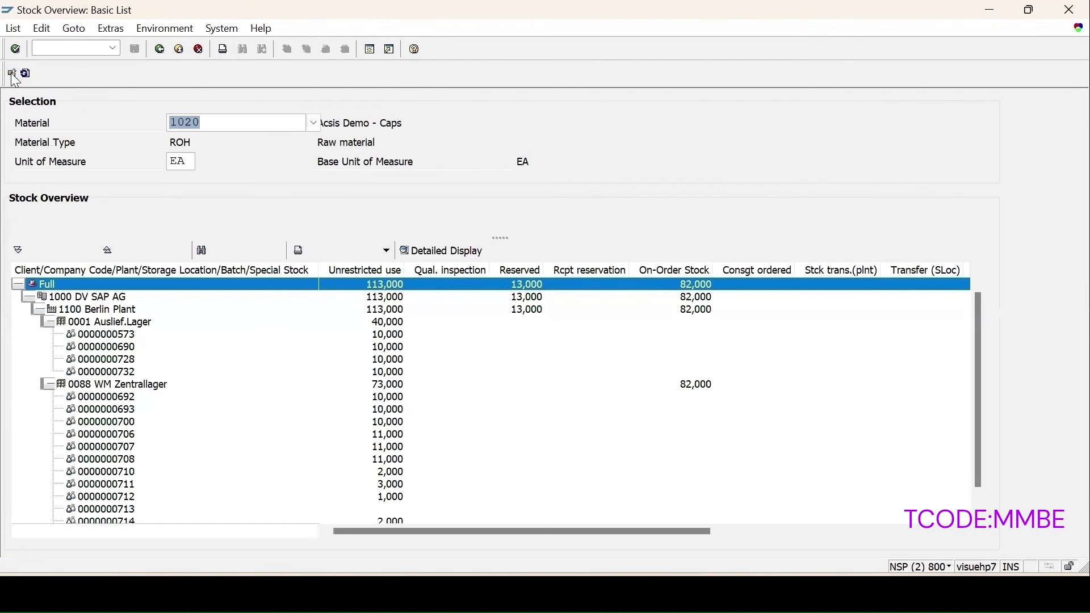
{"action": "scroll", "coordinate": [444, 404], "scroll_direction": "down", "scroll_amount": 1}
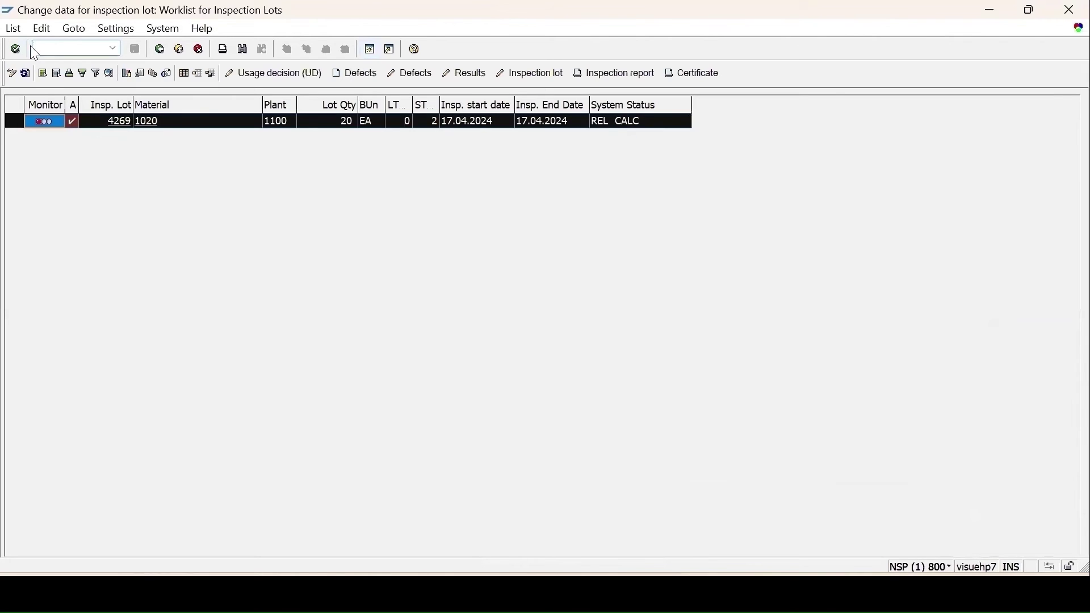
- Give lot 4269 usage decision code A Accept with quality score 100, save, and refresh the worklist
{"action": "left_click", "coordinate": [25, 73]}
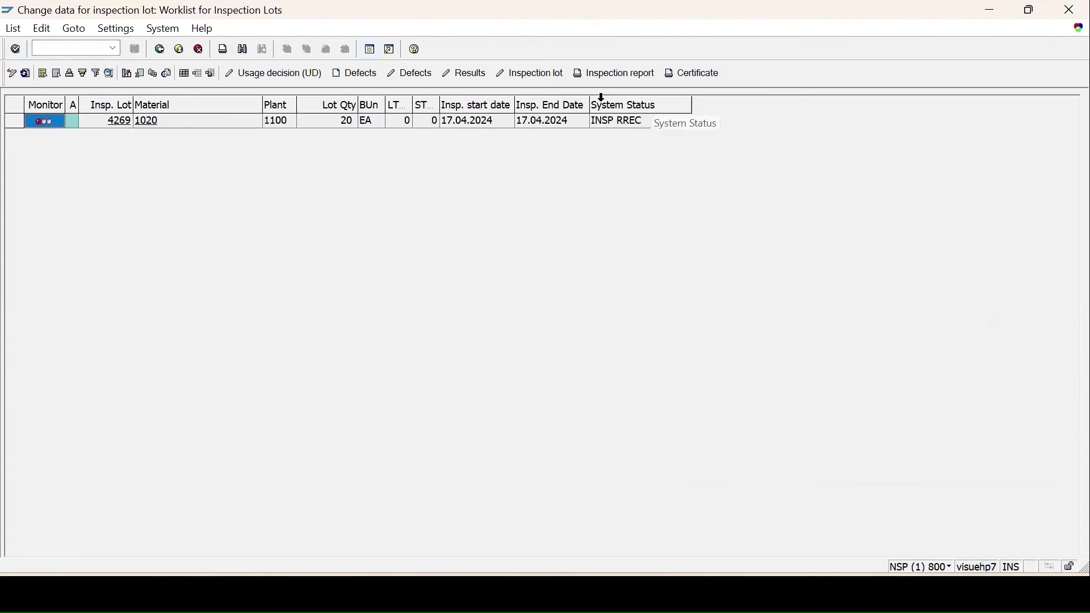
{"action": "left_click", "coordinate": [16, 122]}
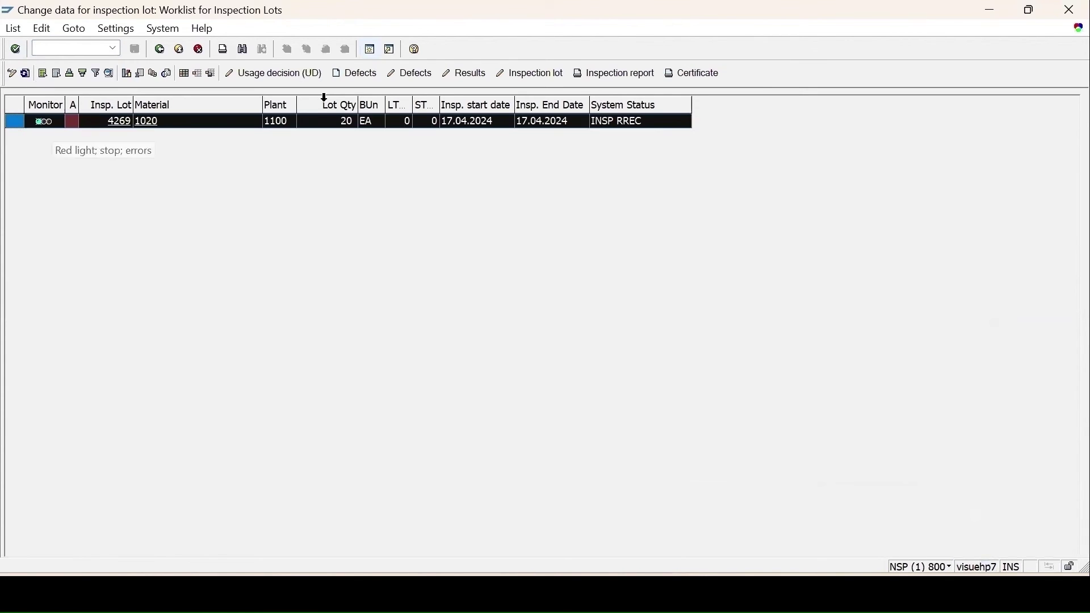
{"action": "left_click", "coordinate": [270, 75]}
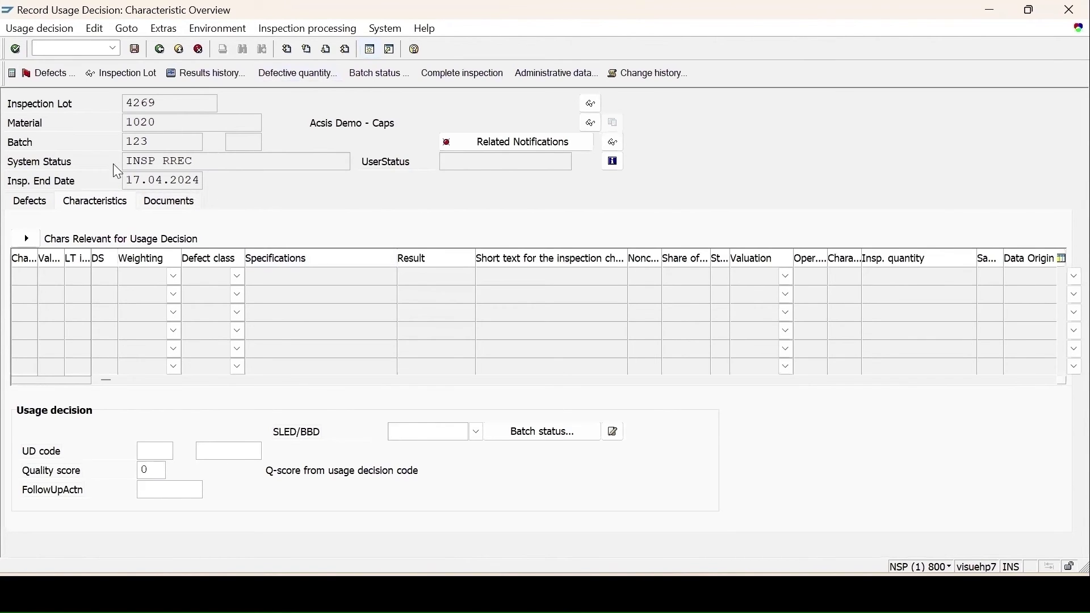
{"action": "key", "text": "F4"}
{"action": "double_click", "coordinate": [83, 202]}
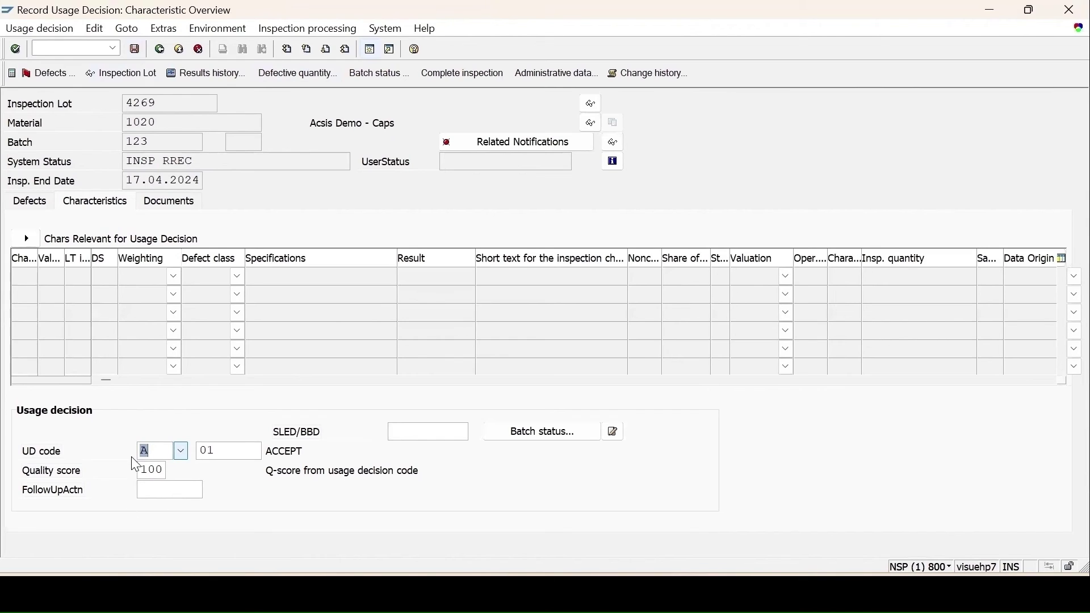
{"action": "left_click", "coordinate": [134, 50]}
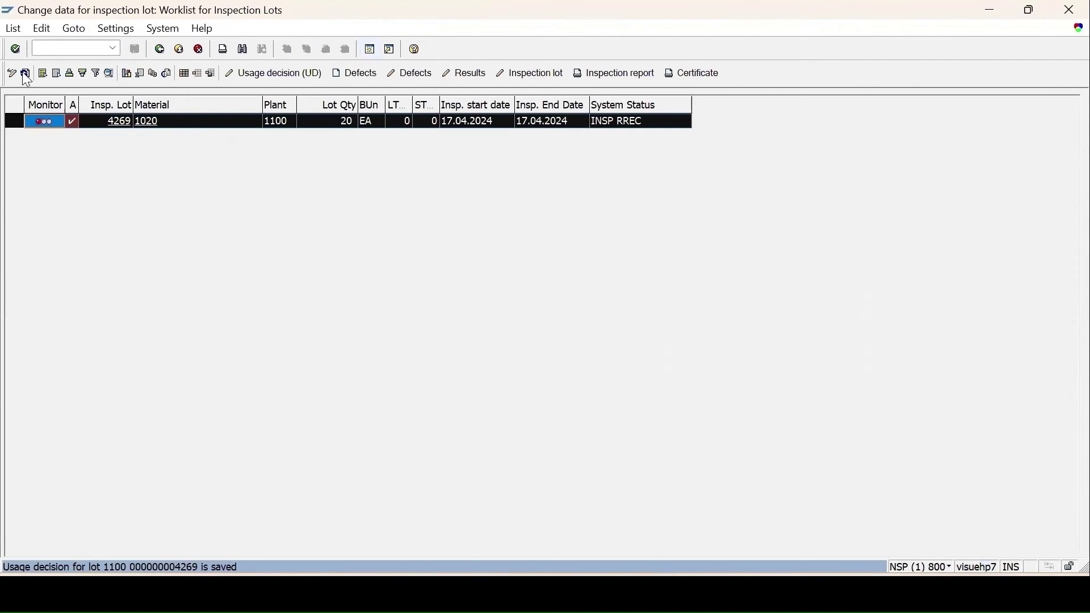
{"action": "left_click", "coordinate": [25, 74]}
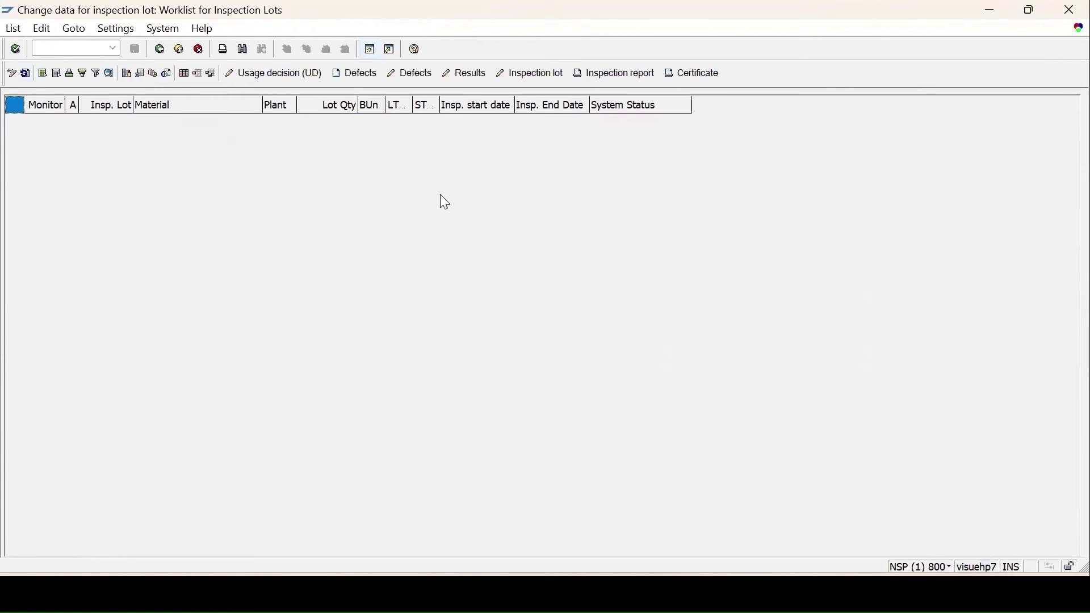
- Refresh the material 1020 stock overview, then exit to the SAP Easy Access menu
{"action": "left_click", "coordinate": [835, 500]}
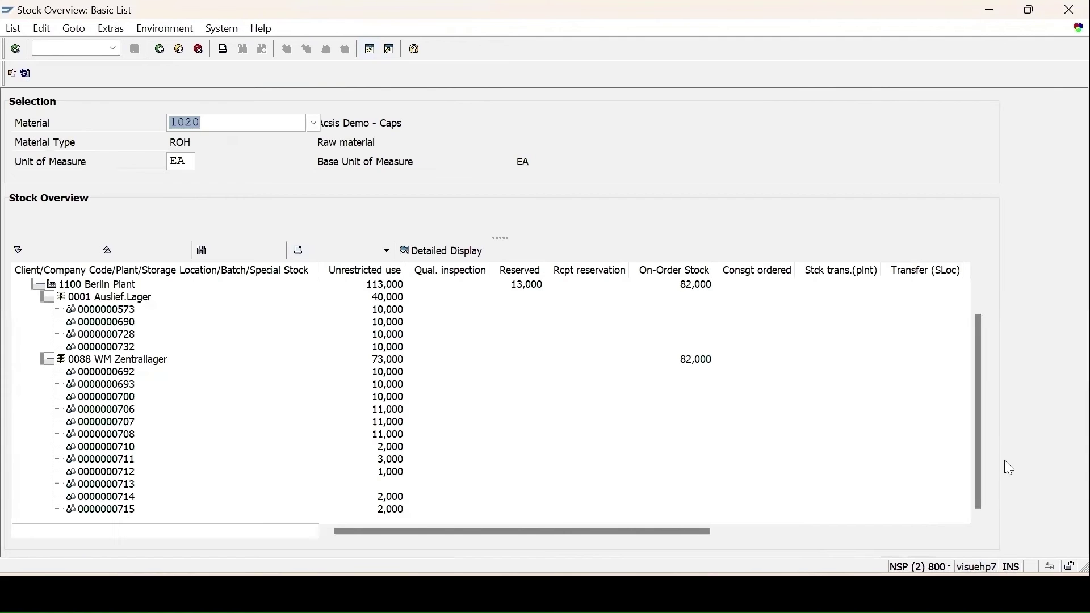
{"action": "left_click_drag", "start_coordinate": [979, 468], "coordinate": [999, 485]}
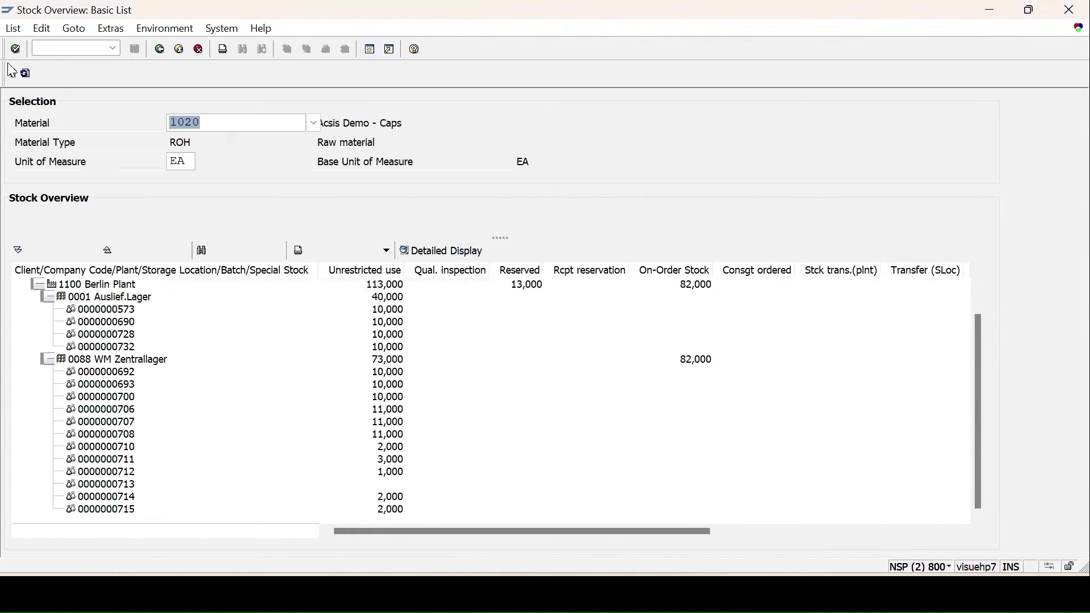
{"action": "left_click", "coordinate": [25, 73]}
{"action": "key", "text": "F3"}
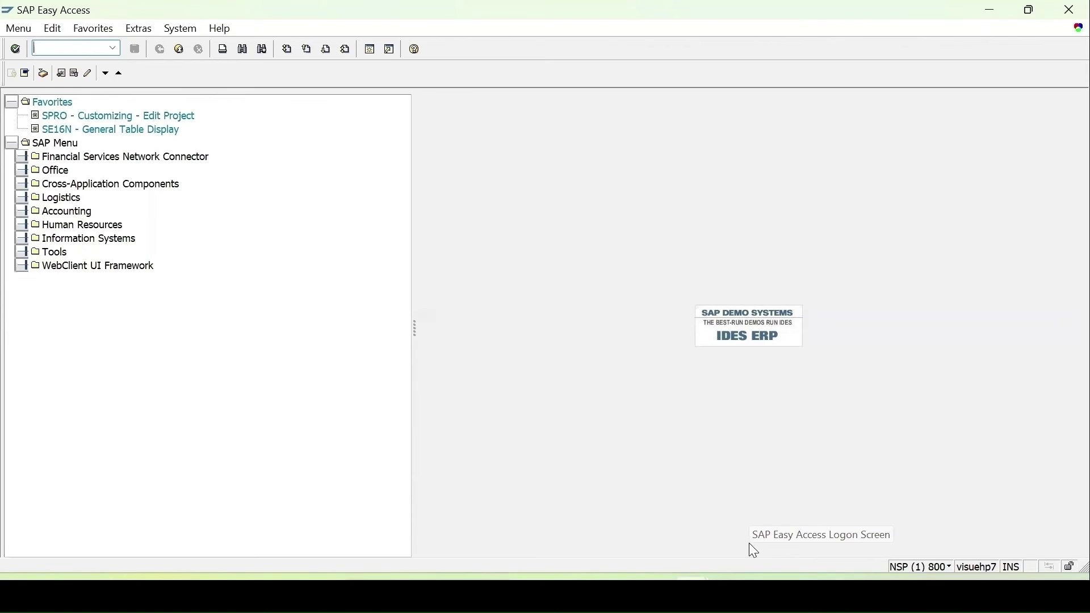
- Start a new production order for material C-202 in plant 1100
{"action": "type", "text": "d"}
{"action": "type", "text": "o01"}
{"action": "key", "text": "Return"}
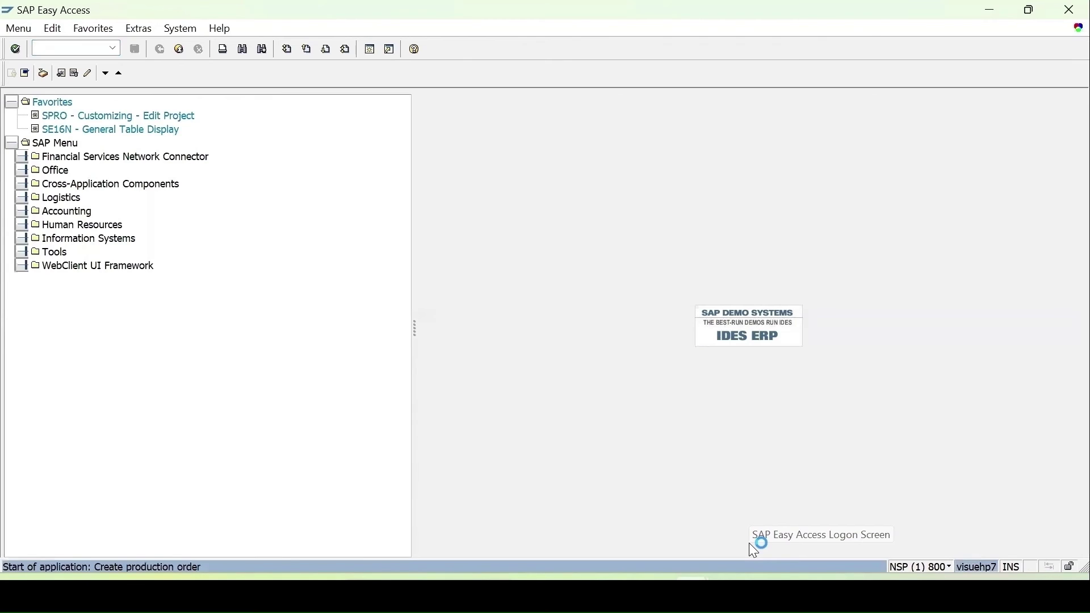
{"action": "key", "text": "BackSpace"}
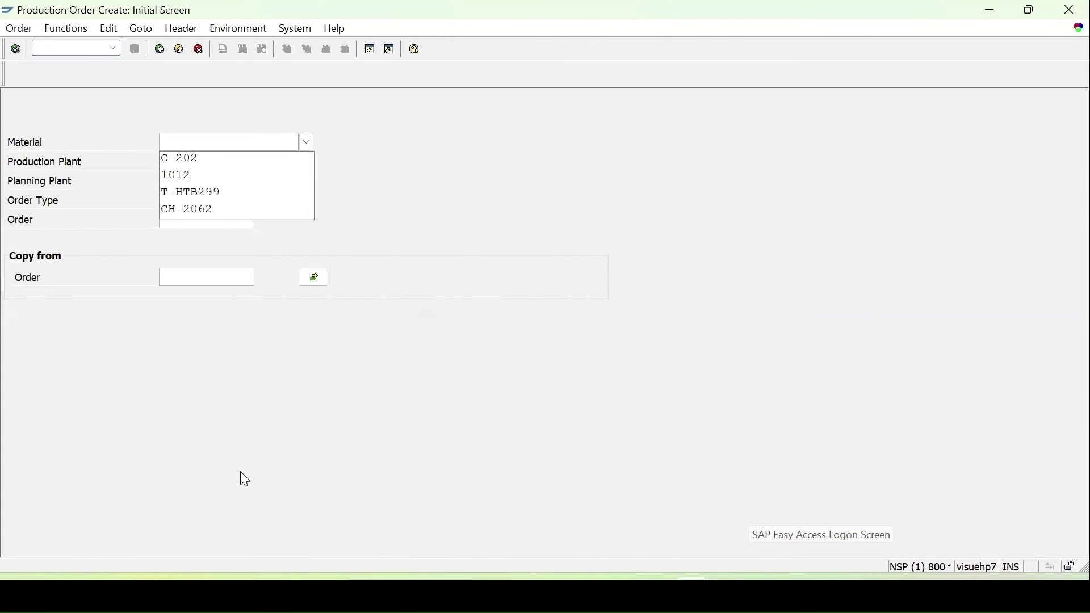
{"action": "left_click", "coordinate": [182, 164]}
{"action": "left_click", "coordinate": [181, 170]}
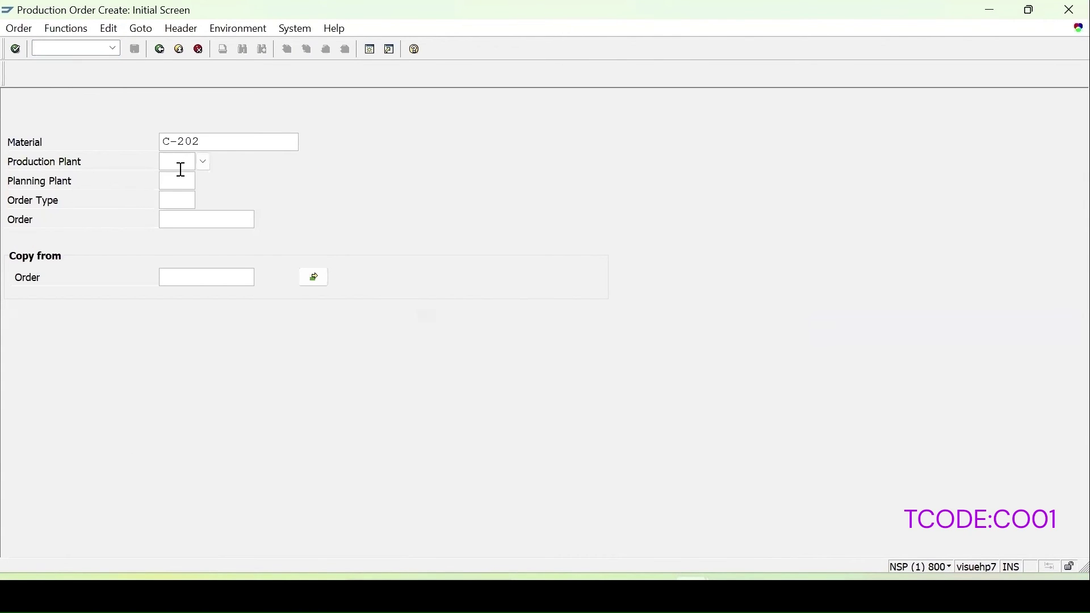
{"action": "type", "text": "1100"}
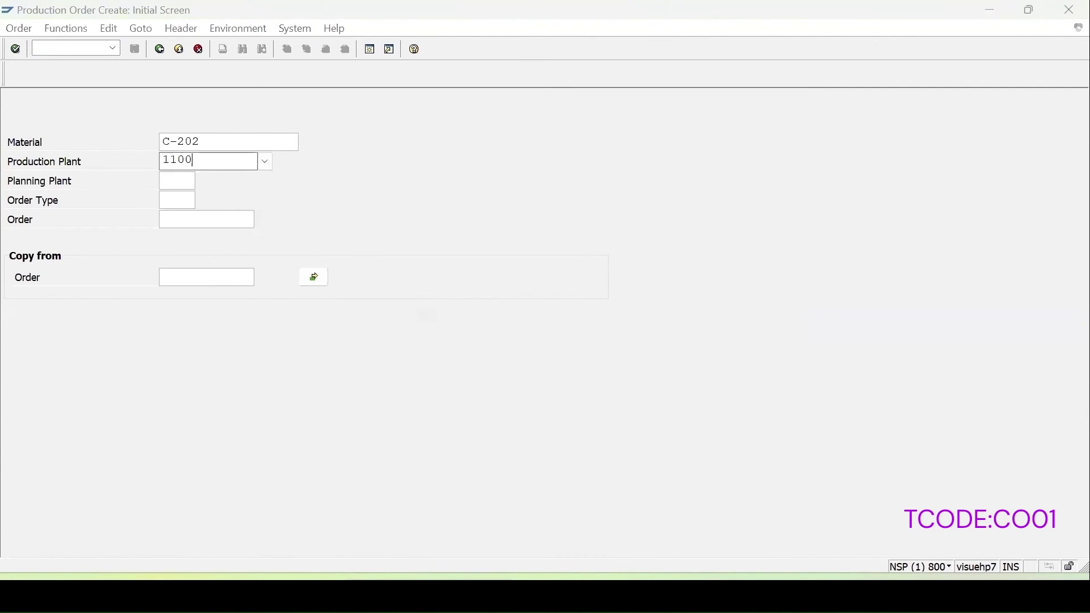
{"action": "key", "text": "Return"}
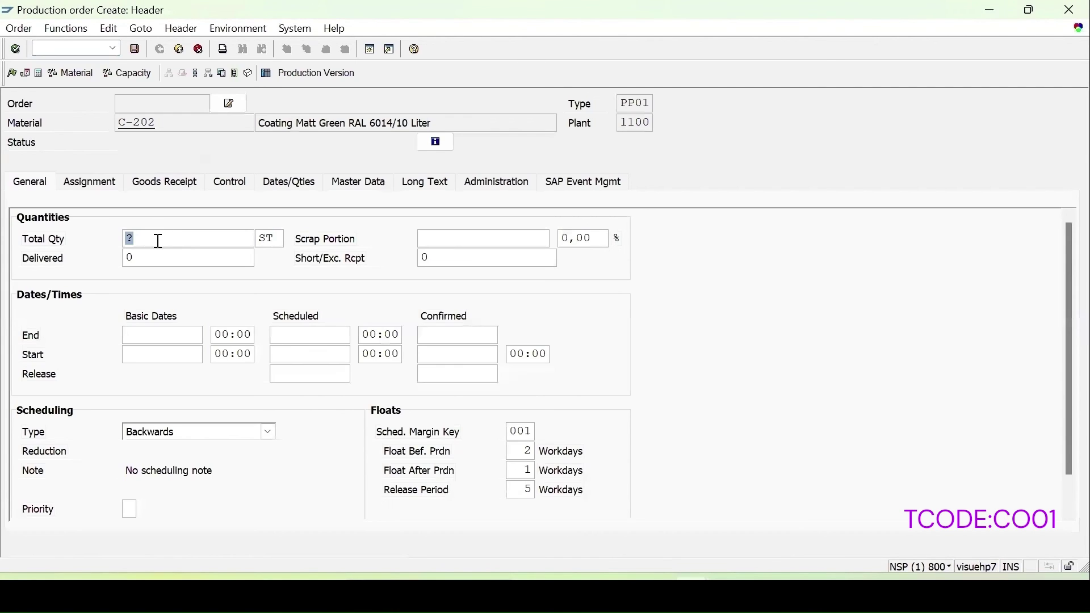
- Set total quantity 20 with Current date scheduling and save the order despite the costing error
{"action": "type", "text": "20"}
{"action": "left_click", "coordinate": [162, 435]}
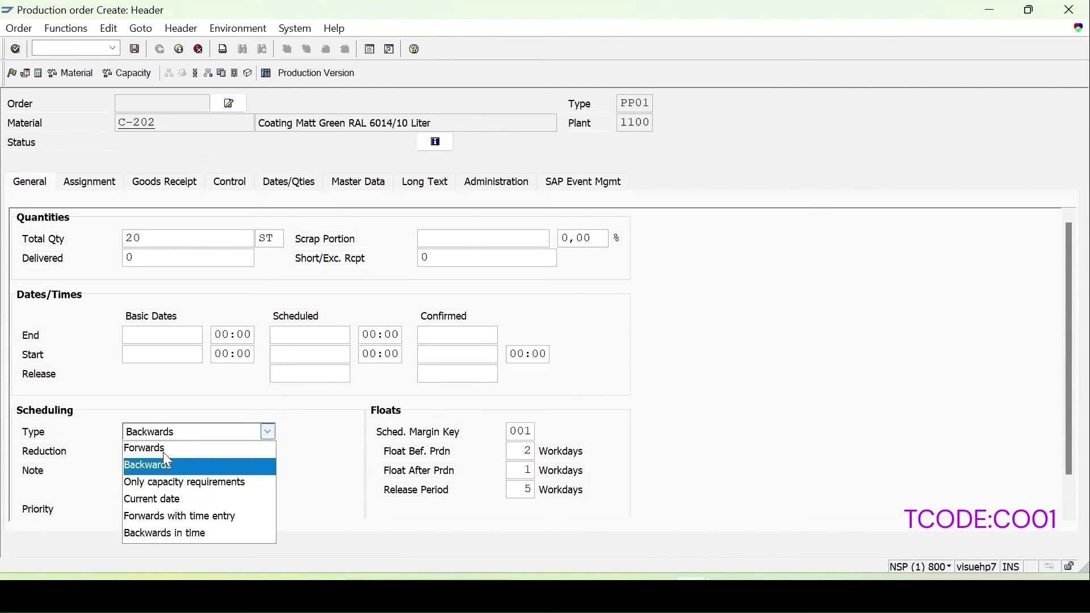
{"action": "left_click", "coordinate": [170, 502]}
{"action": "key", "text": "Return"}
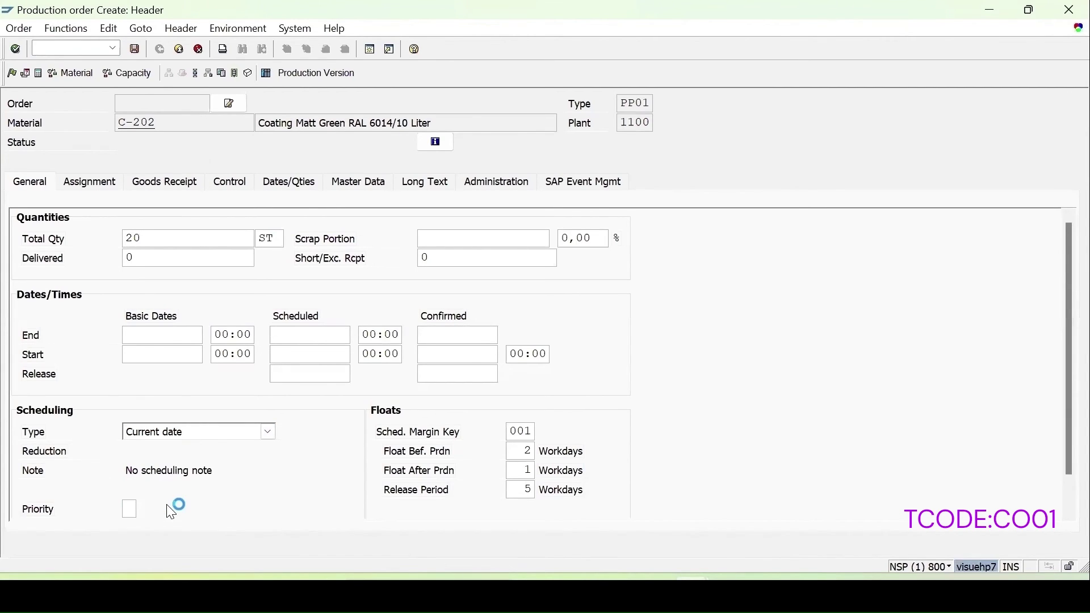
{"action": "left_click", "coordinate": [136, 57]}
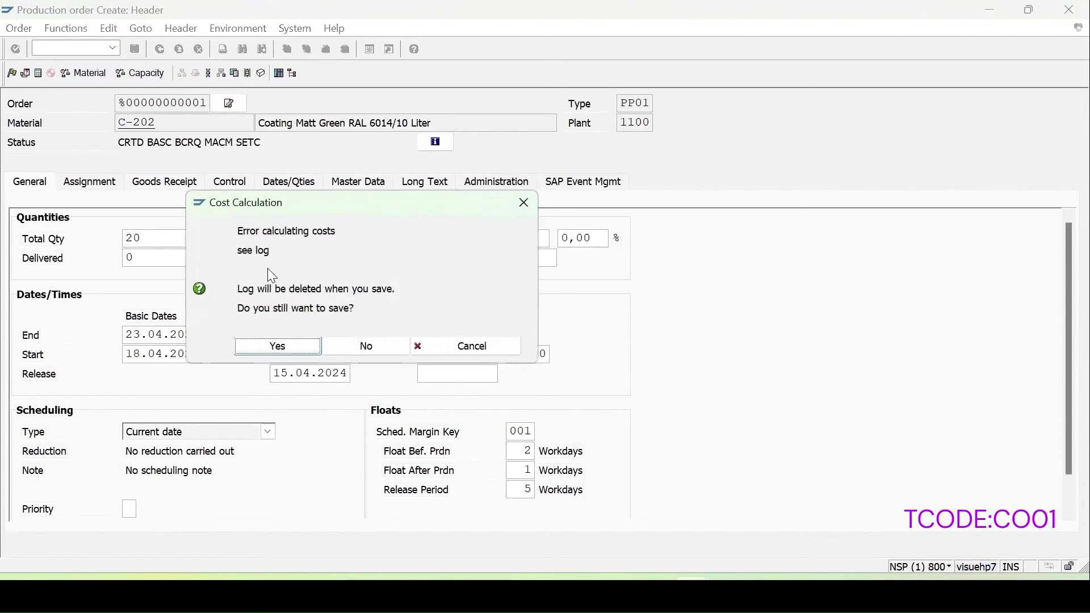
{"action": "left_click", "coordinate": [276, 347]}
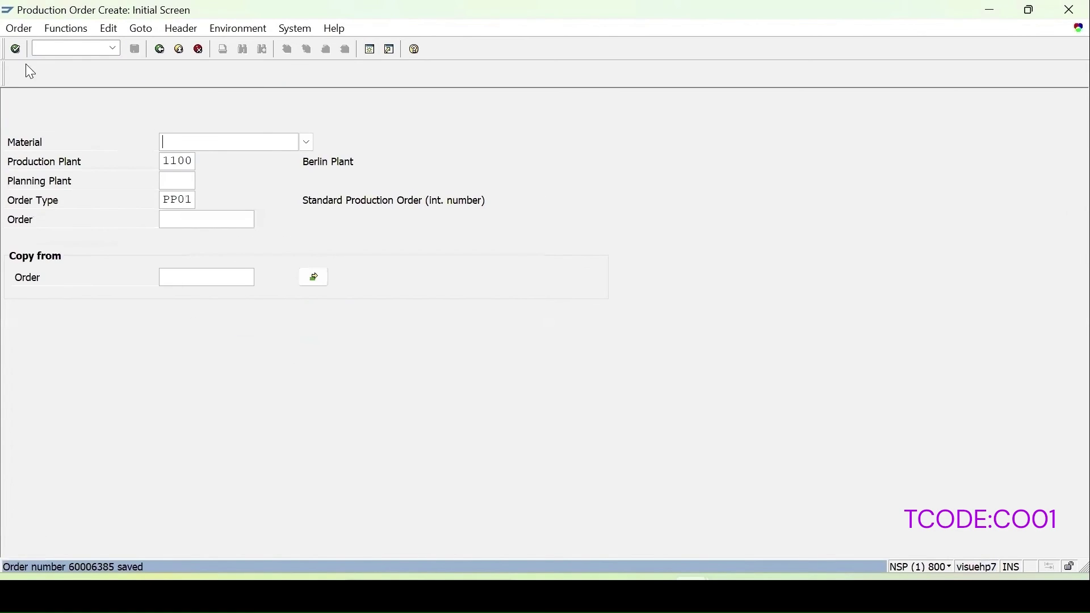
{"action": "left_click", "coordinate": [19, 29]}
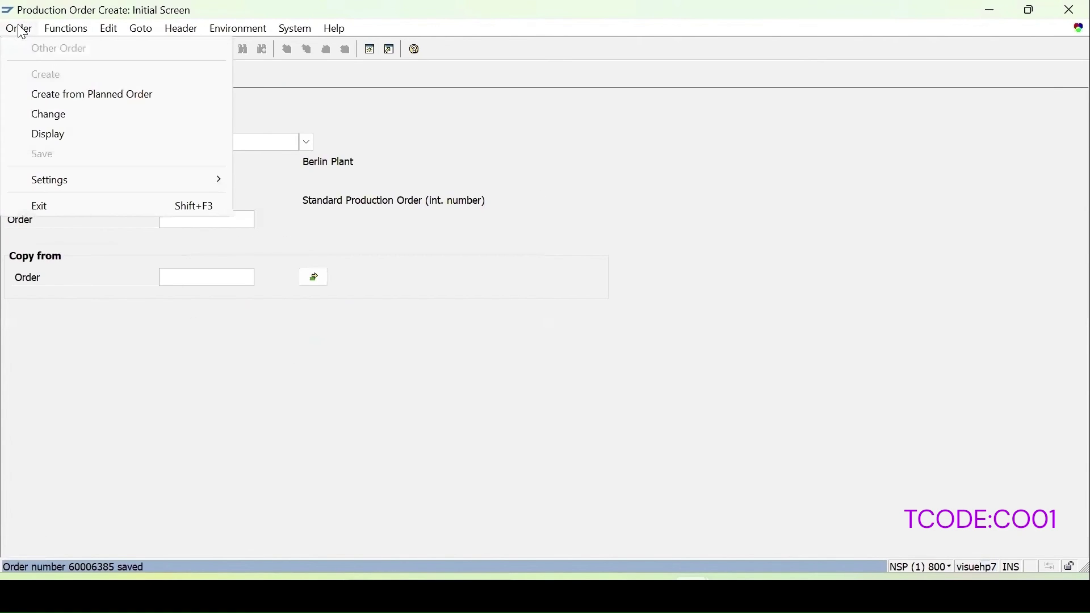
{"action": "left_click", "coordinate": [71, 117]}
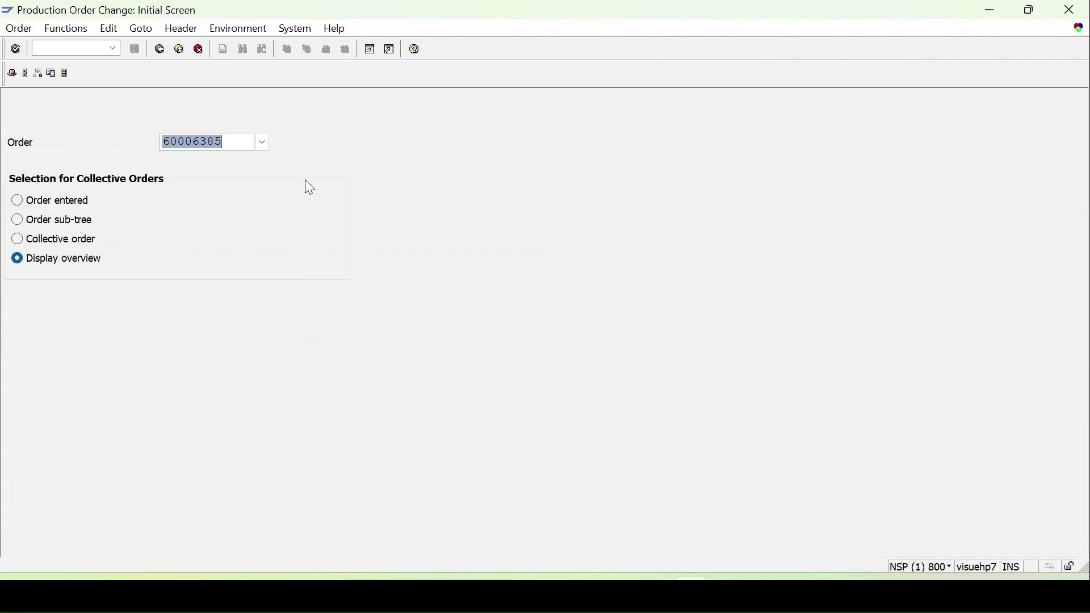
{"action": "key", "text": "Return"}
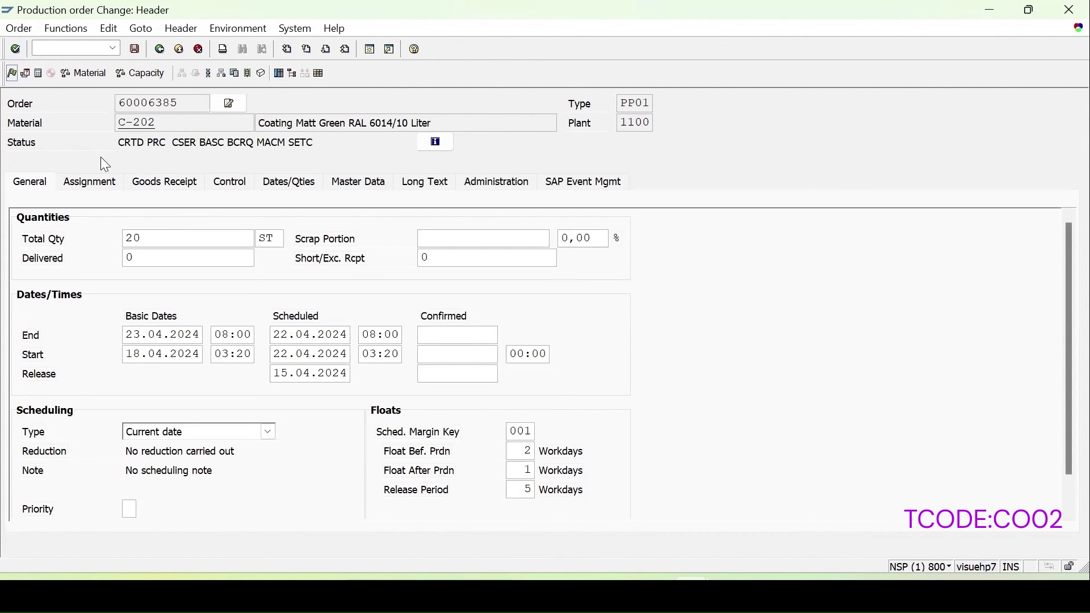
{"action": "left_click", "coordinate": [12, 74]}
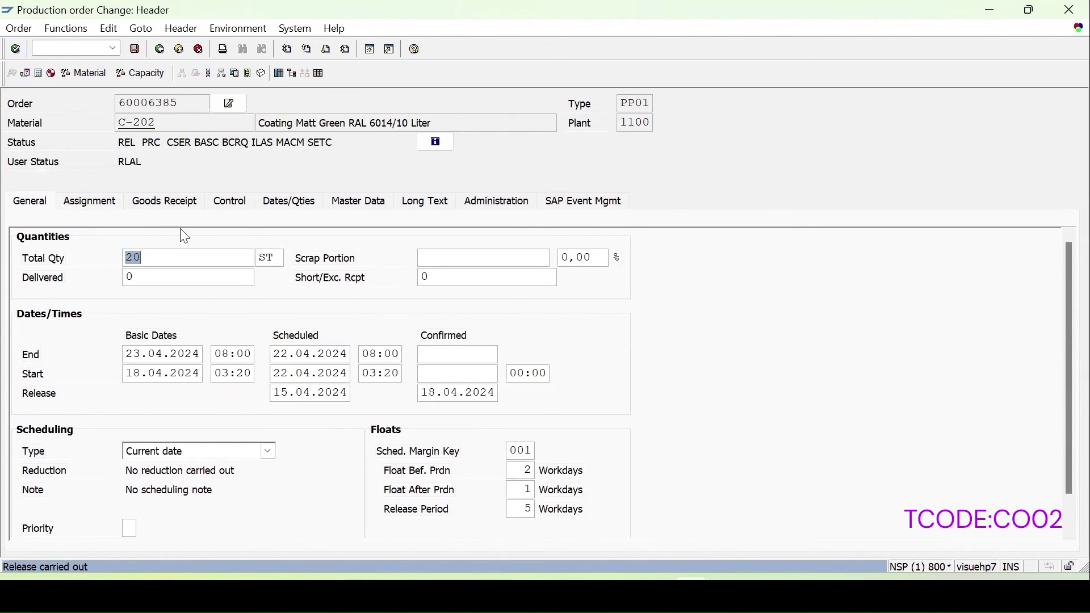
{"action": "left_click", "coordinate": [91, 201]}
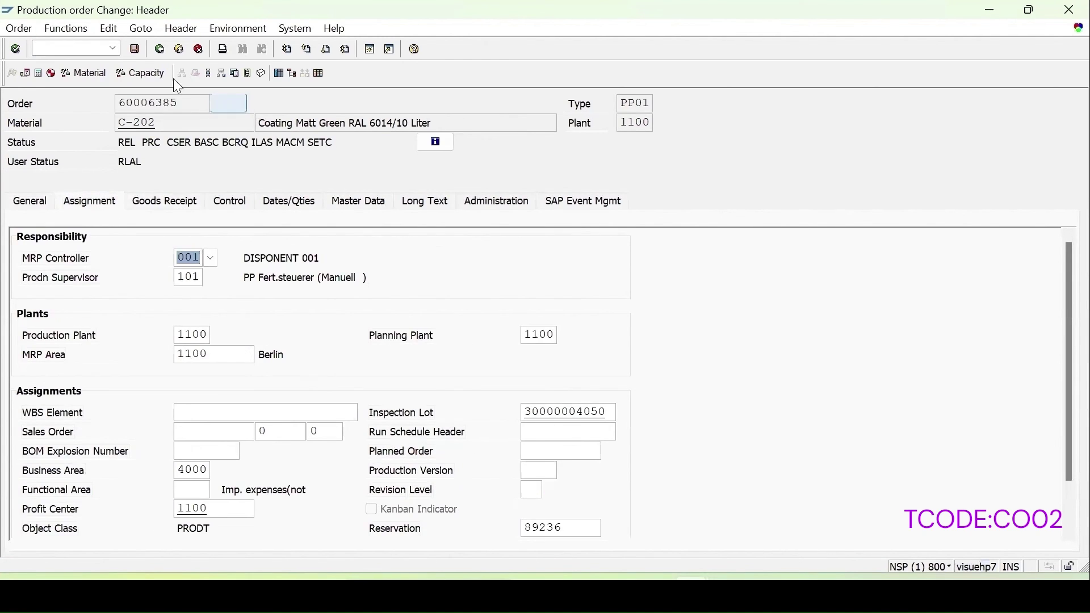
{"action": "left_click", "coordinate": [138, 52]}
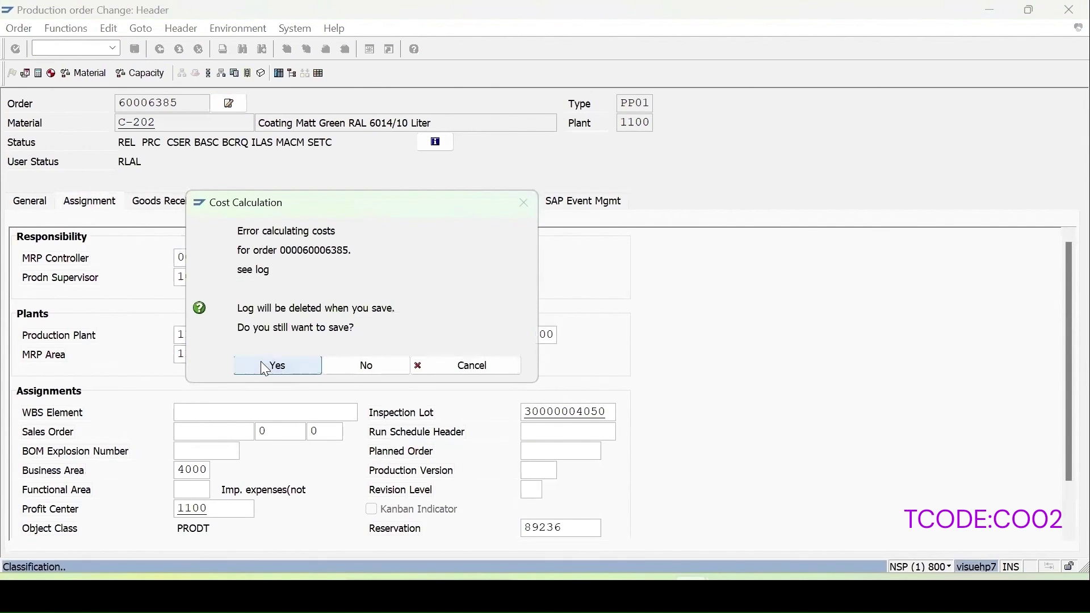
{"action": "left_click", "coordinate": [267, 367]}
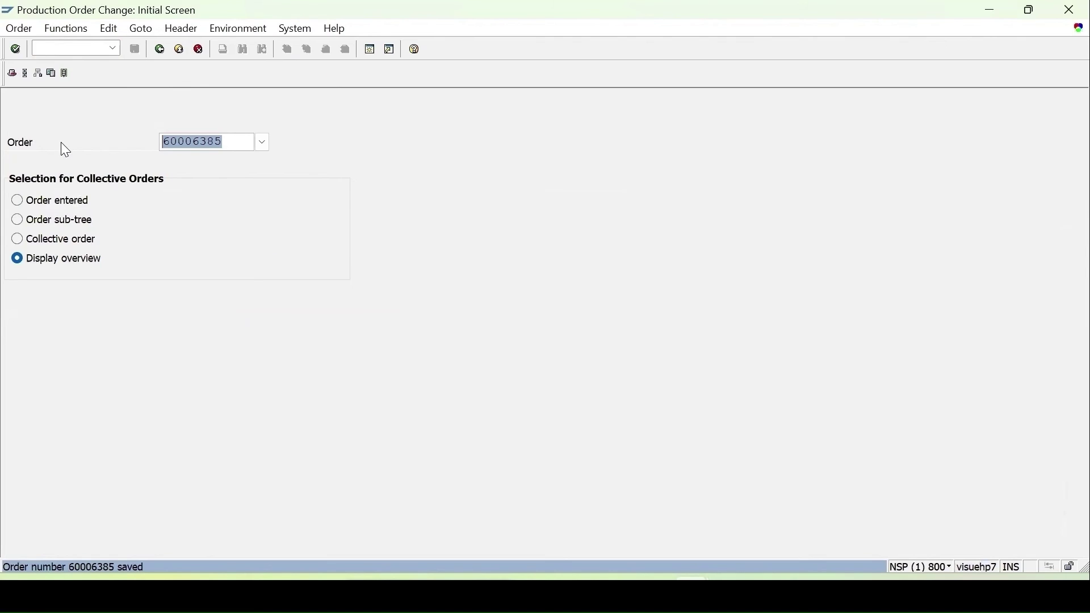
{"action": "left_click", "coordinate": [82, 44]}
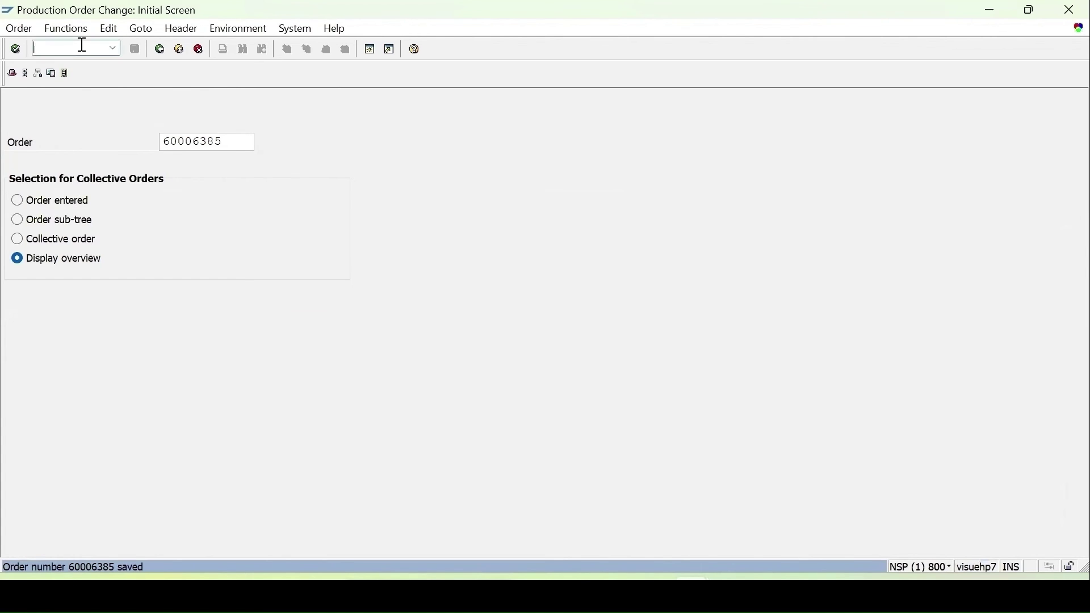
- Start a manual inspection lot in QA01 with origin 04 Goods Receipt from Production
{"action": "type", "text": "/nqa01"}
{"action": "key", "text": "Return"}
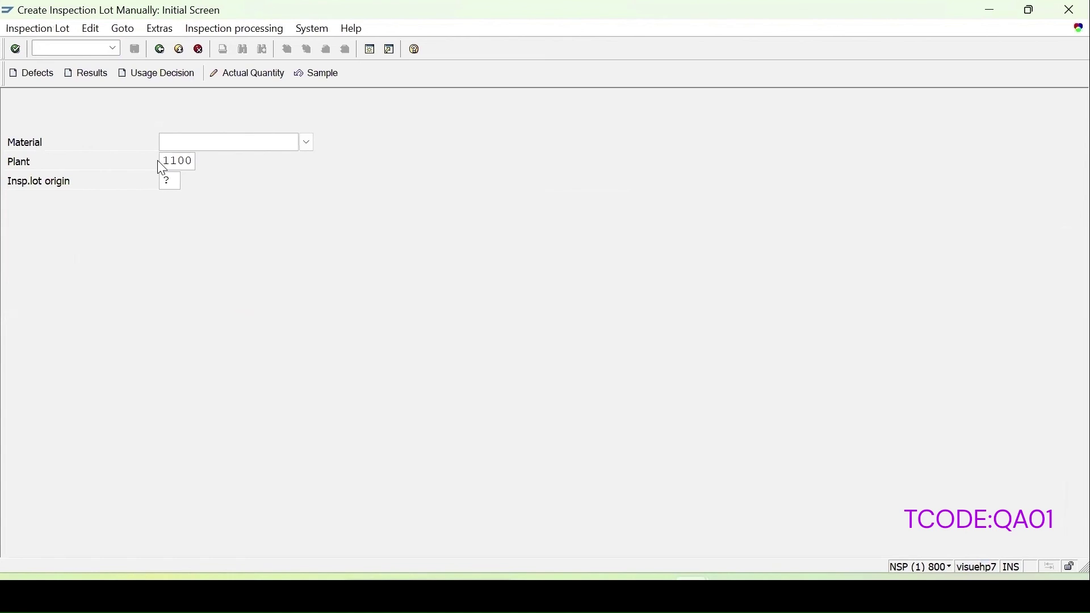
{"action": "left_click", "coordinate": [173, 186]}
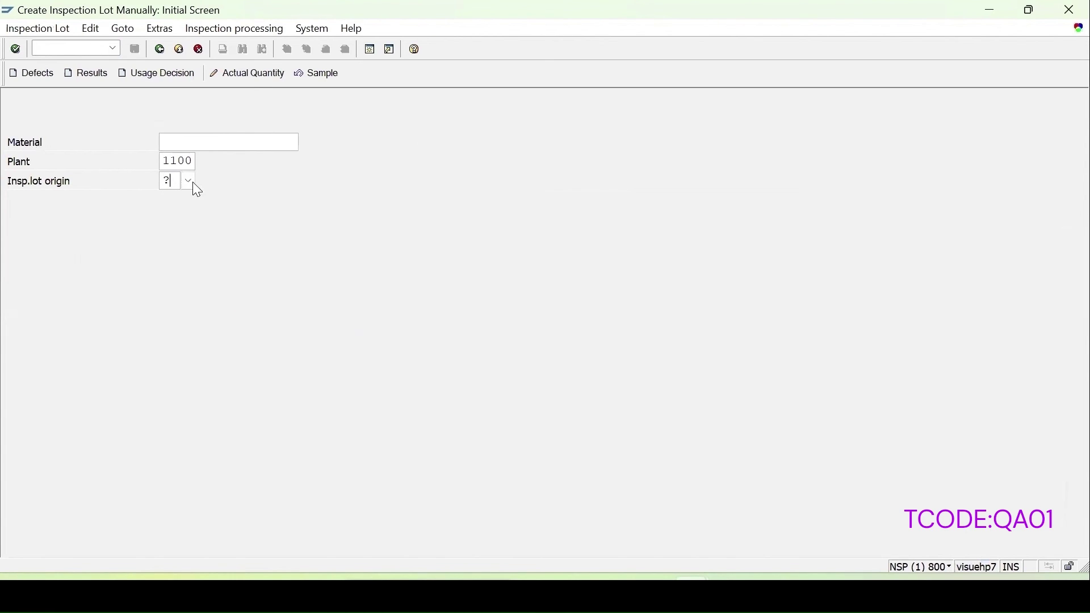
{"action": "left_click", "coordinate": [189, 181]}
{"action": "double_click", "coordinate": [220, 162]}
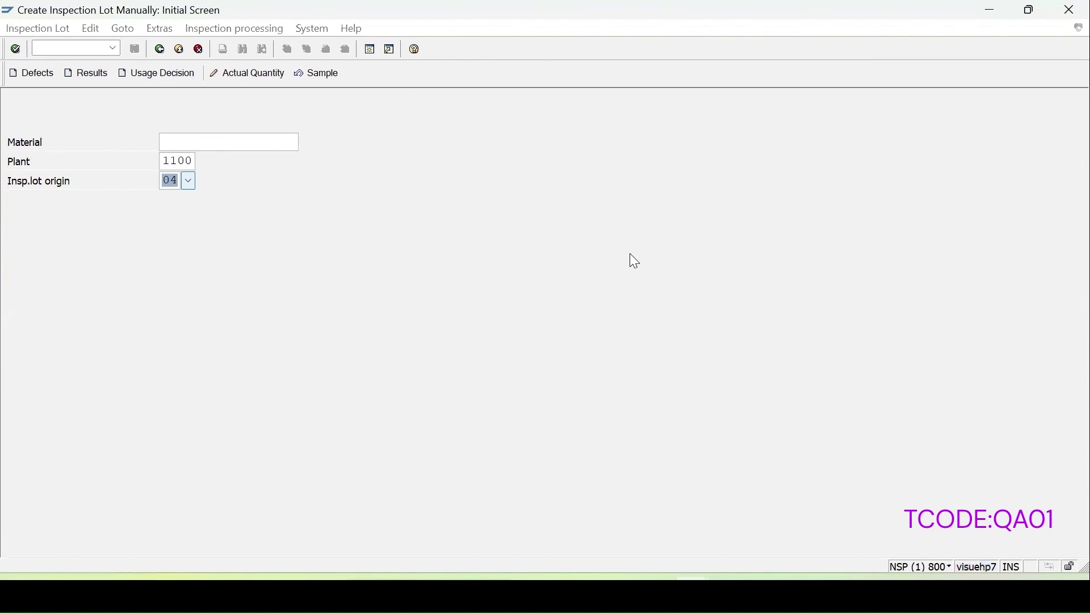
{"action": "key", "text": "Return"}
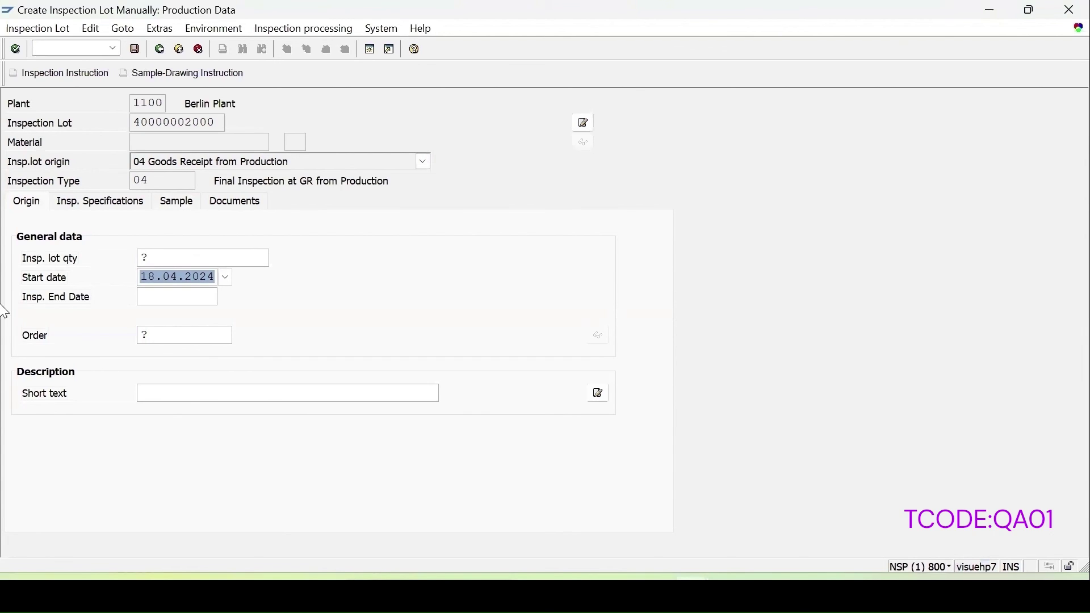
- Assign production order 60006385 and a lot quantity of 20 to the lot
{"action": "key", "text": "Tab"}
{"action": "key", "text": "Tab"}
{"action": "type", "text": "60006385"}
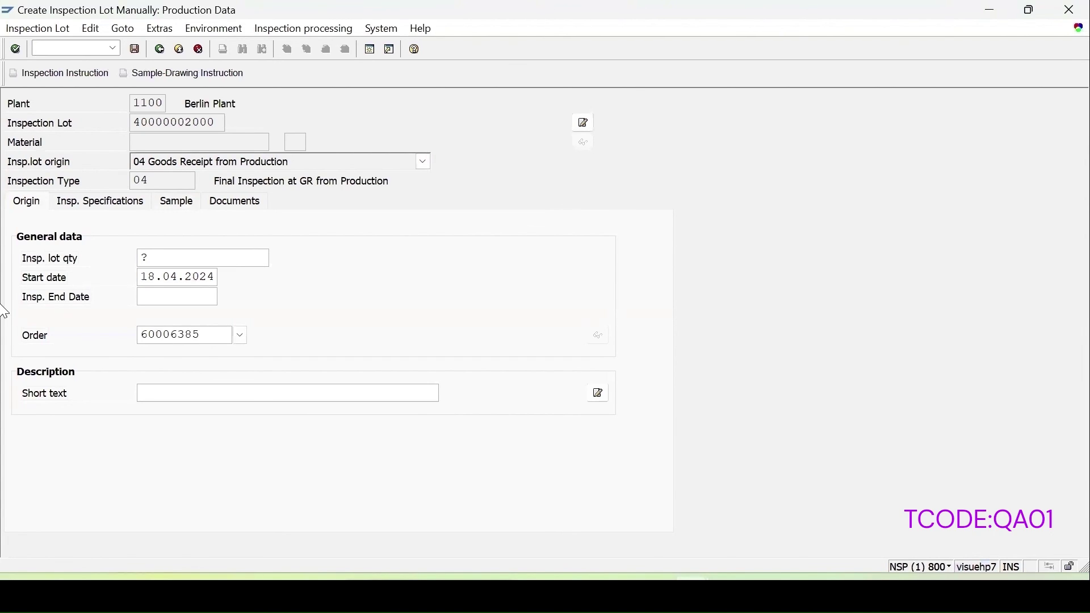
{"action": "key", "text": "Return"}
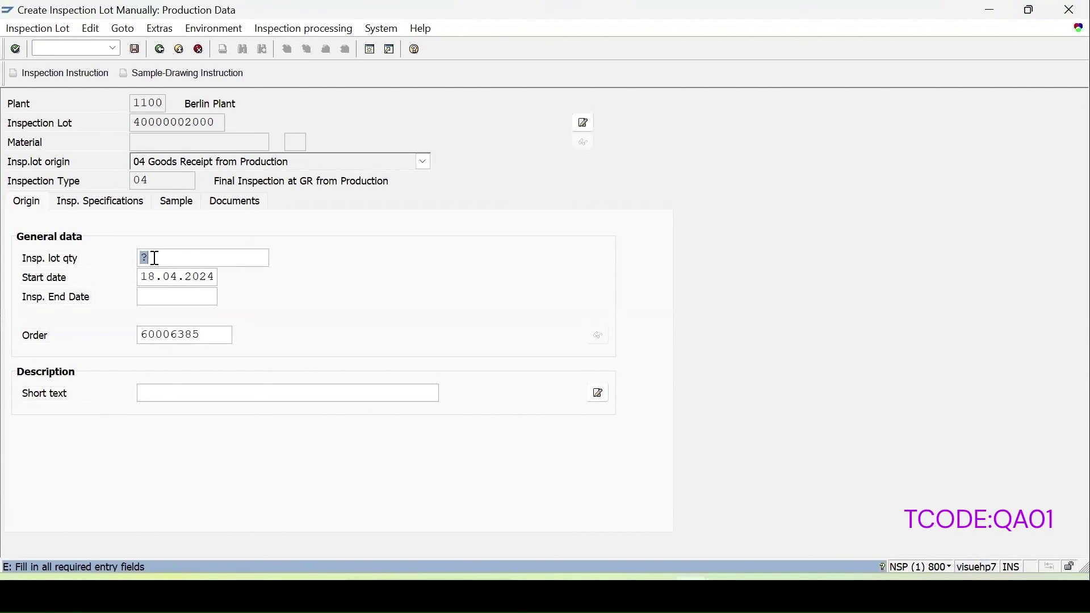
{"action": "type", "text": "20"}
{"action": "key", "text": "Return"}
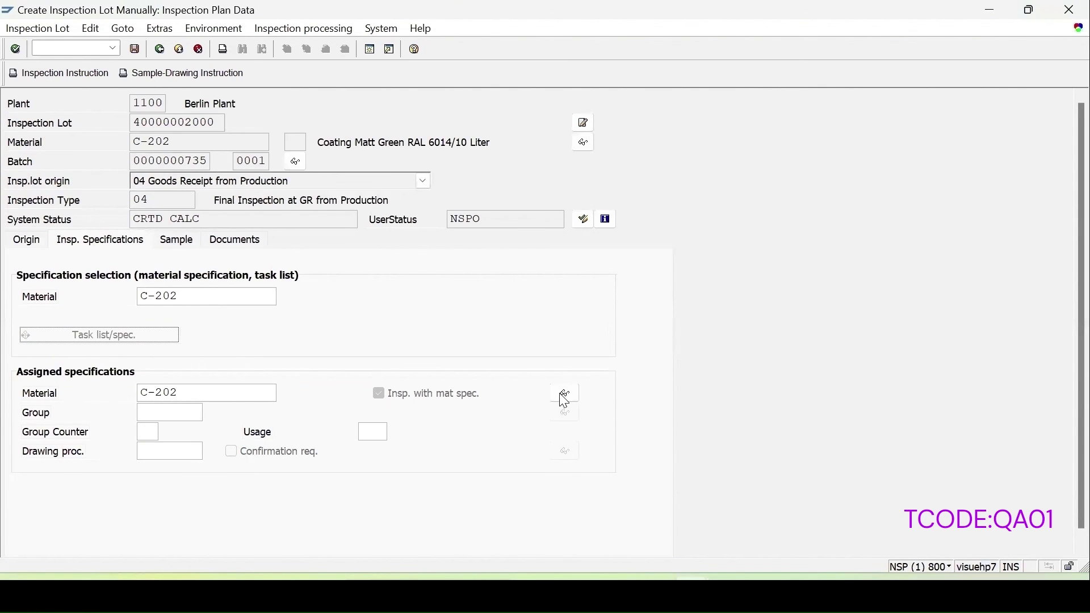
{"action": "left_click", "coordinate": [563, 394]}
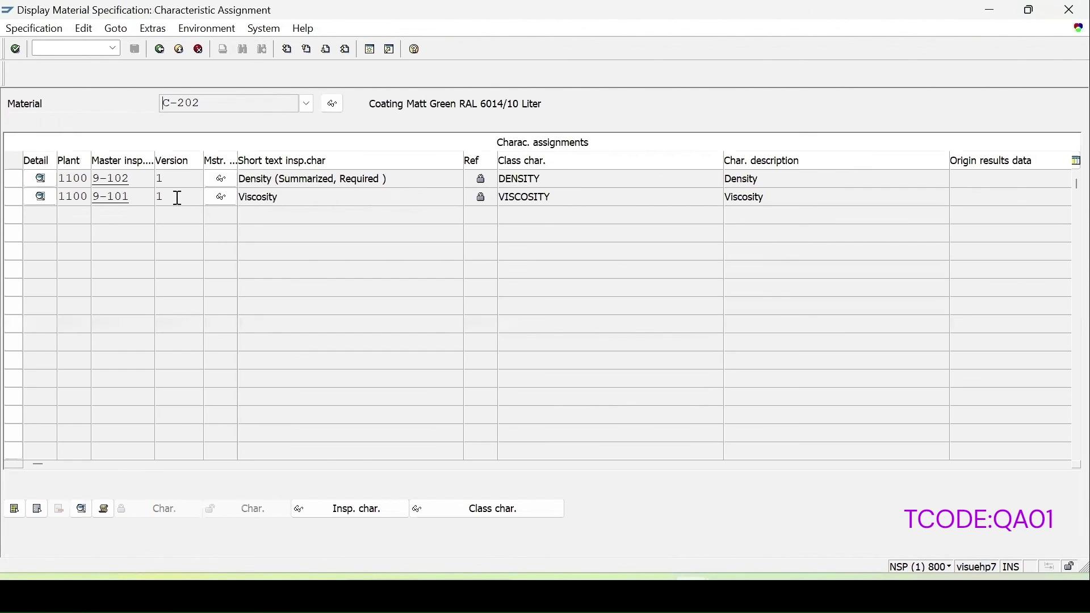
{"action": "left_click", "coordinate": [160, 48]}
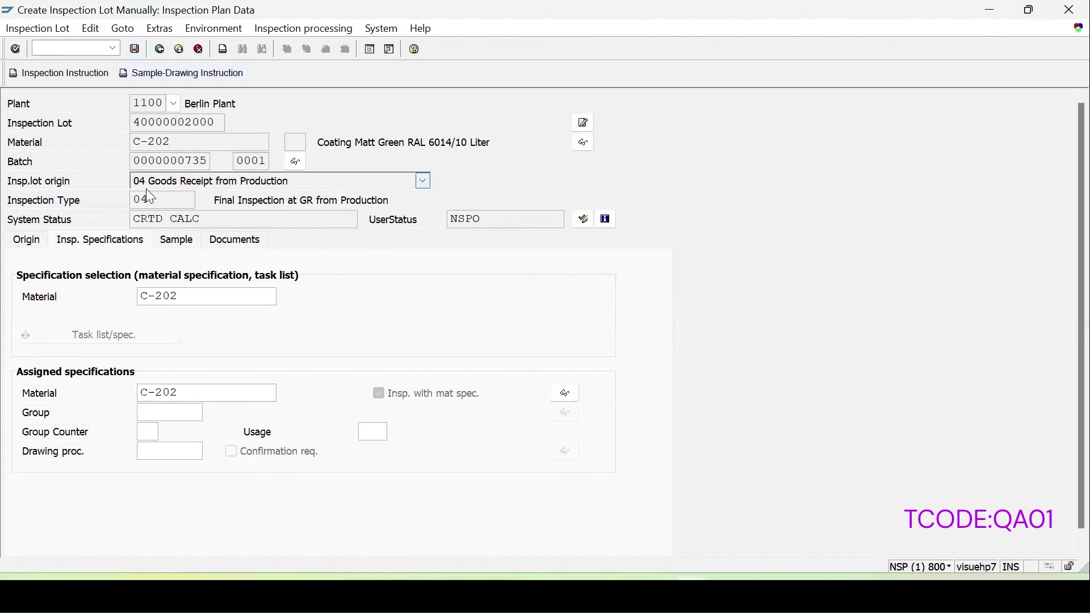
{"action": "left_click", "coordinate": [179, 241]}
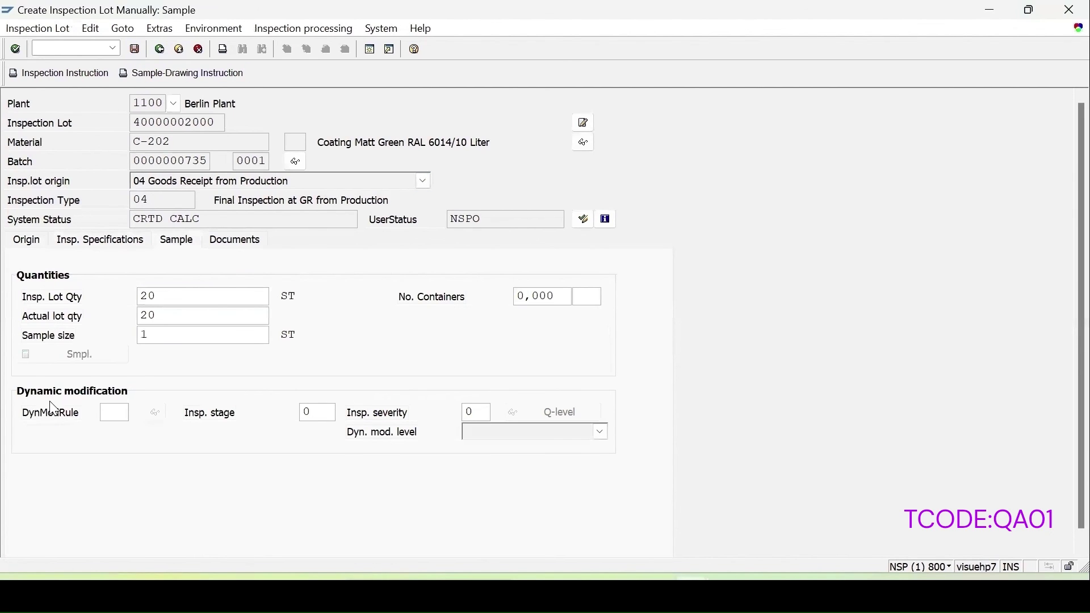
{"action": "left_click", "coordinate": [135, 49]}
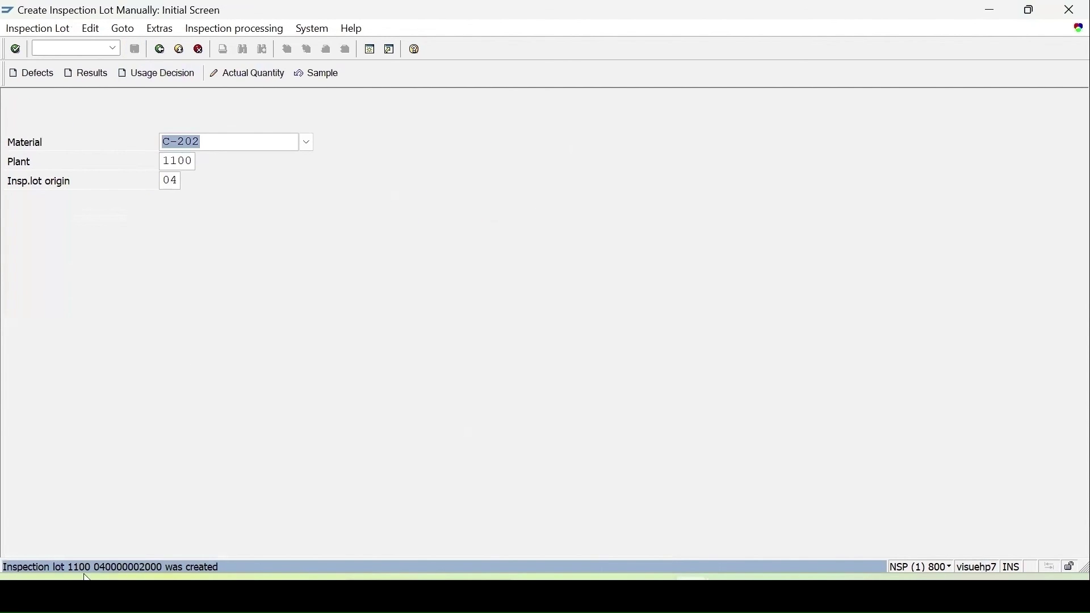
{"action": "left_click", "coordinate": [108, 563]}
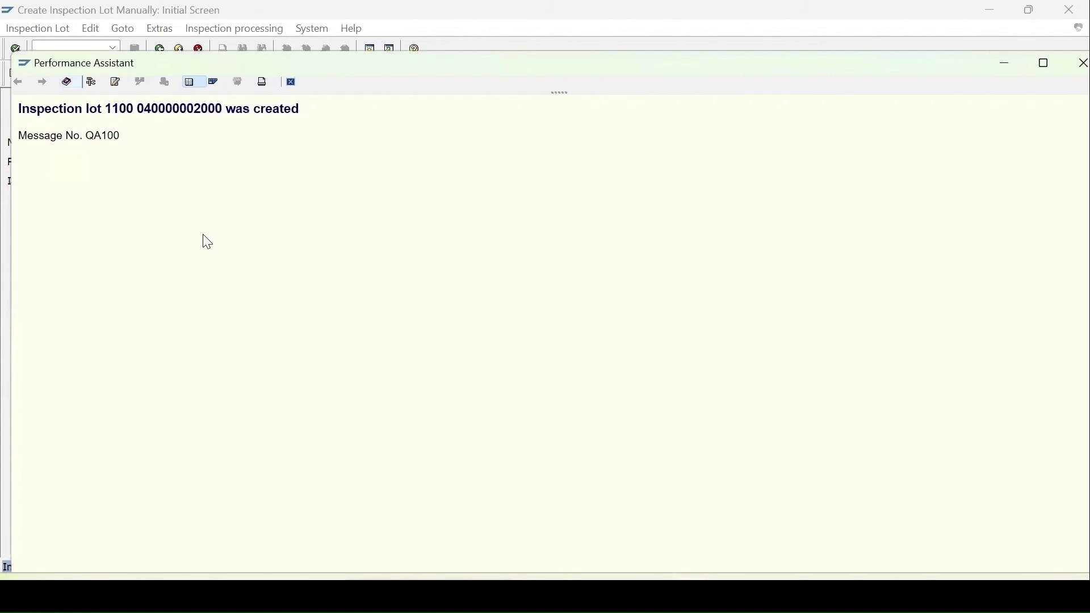
{"action": "double_click", "coordinate": [136, 108]}
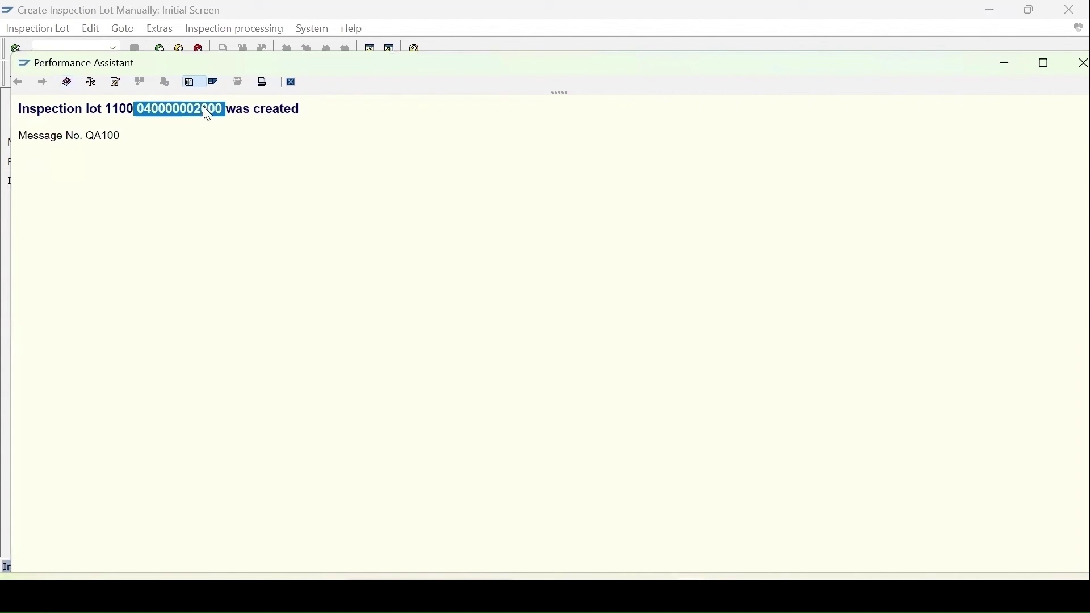
{"action": "left_click", "coordinate": [292, 83]}
{"action": "left_click", "coordinate": [46, 48]}
{"action": "type", "text": "/nqa32"}
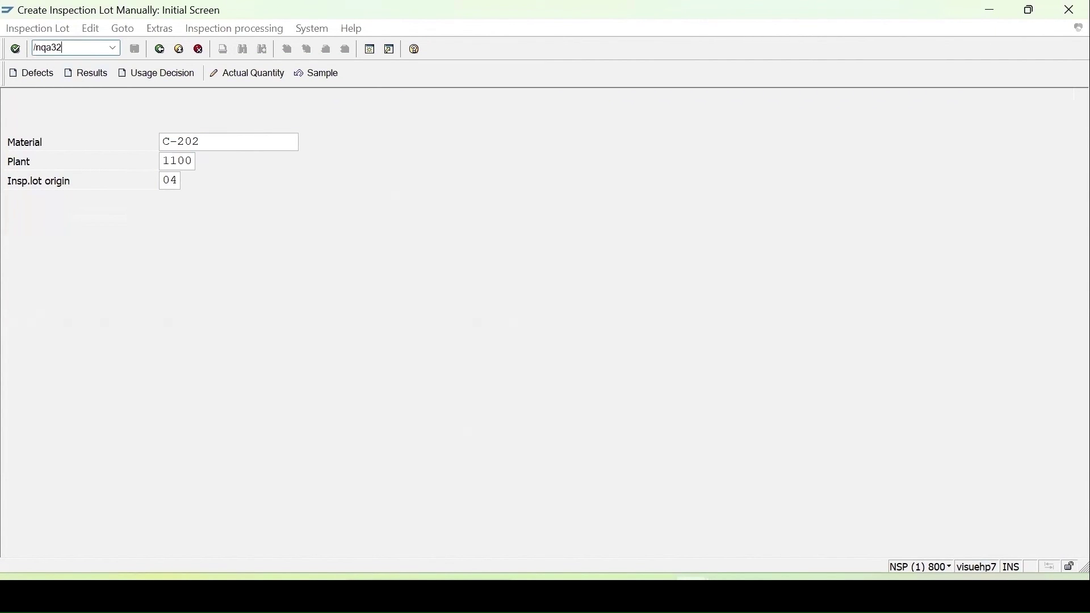
{"action": "key", "text": "Return"}
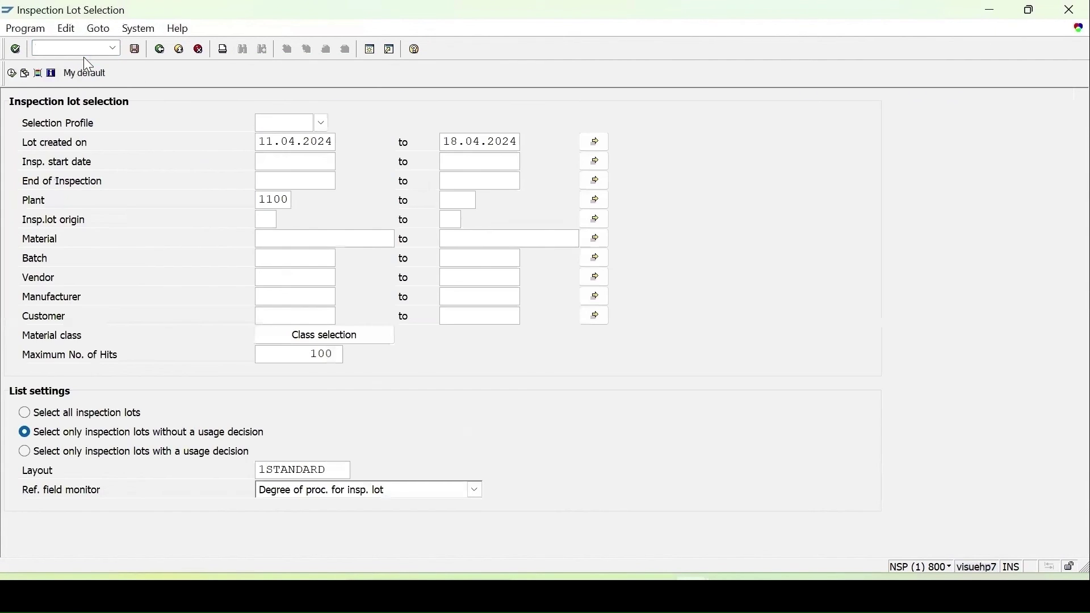
{"action": "left_click", "coordinate": [22, 74]}
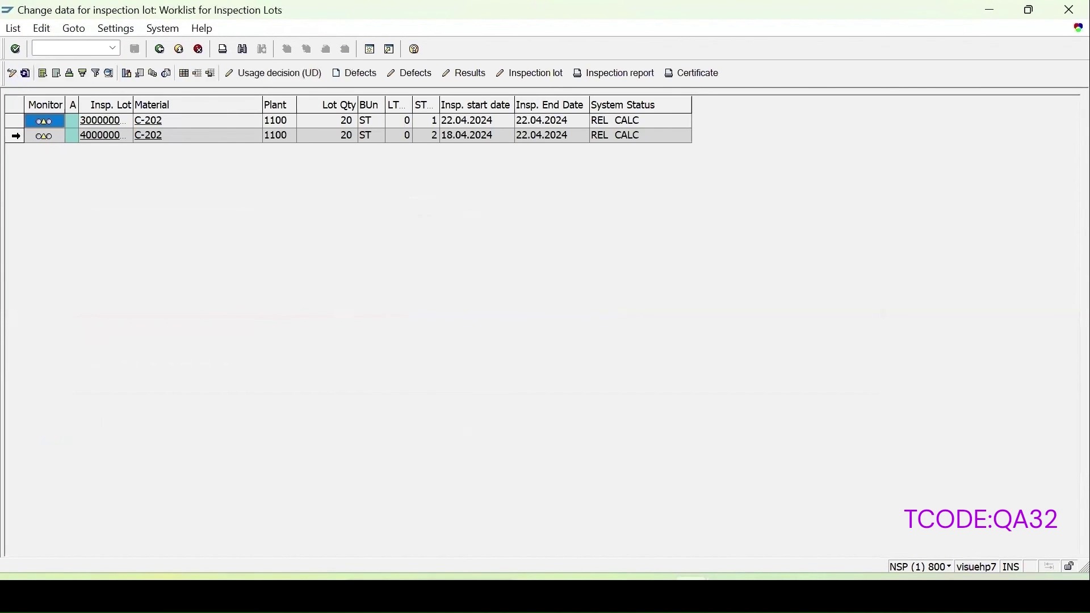
{"action": "left_click", "coordinate": [43, 137]}
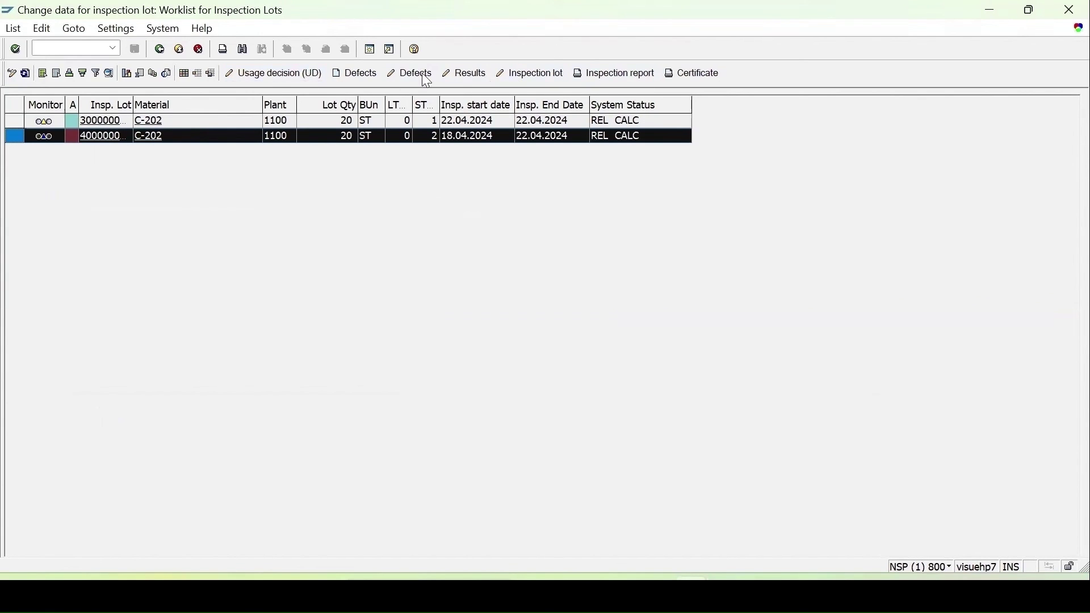
{"action": "left_click", "coordinate": [480, 73]}
- Enter Density 1450,00 and Viscosity 1710 as results, validate, and save them
{"action": "left_click_drag", "start_coordinate": [274, 273], "coordinate": [229, 275]}
{"action": "key", "text": "ctrl+c"}
{"action": "left_click", "coordinate": [530, 276]}
{"action": "key", "text": "ctrl+v"}
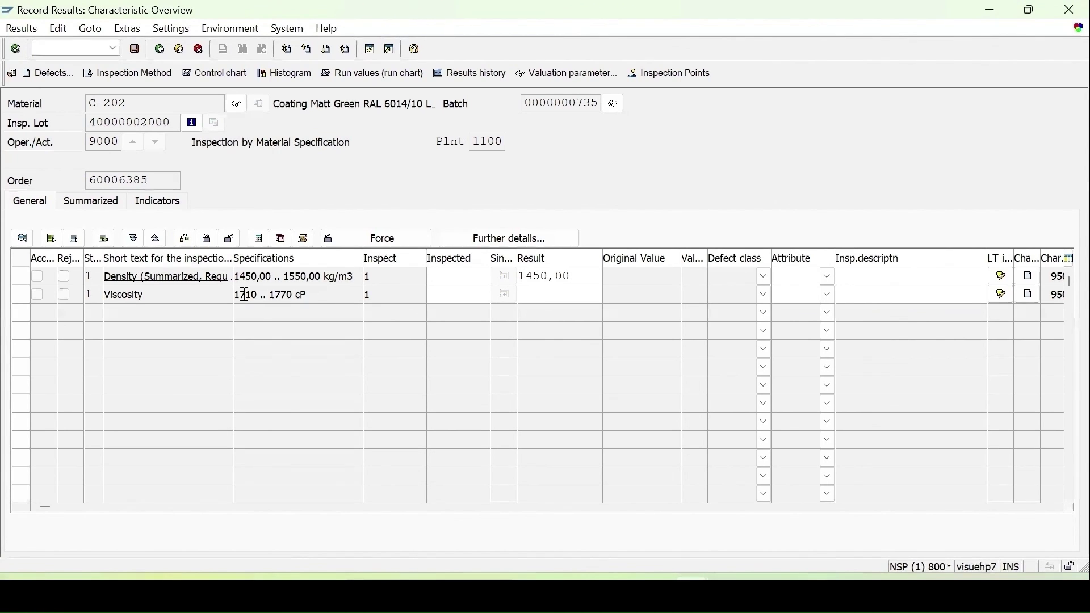
{"action": "left_click_drag", "start_coordinate": [261, 295], "coordinate": [223, 295]}
{"action": "key", "text": "ctrl+c"}
{"action": "left_click", "coordinate": [546, 295]}
{"action": "key", "text": "ctrl+v"}
{"action": "key", "text": "Return"}
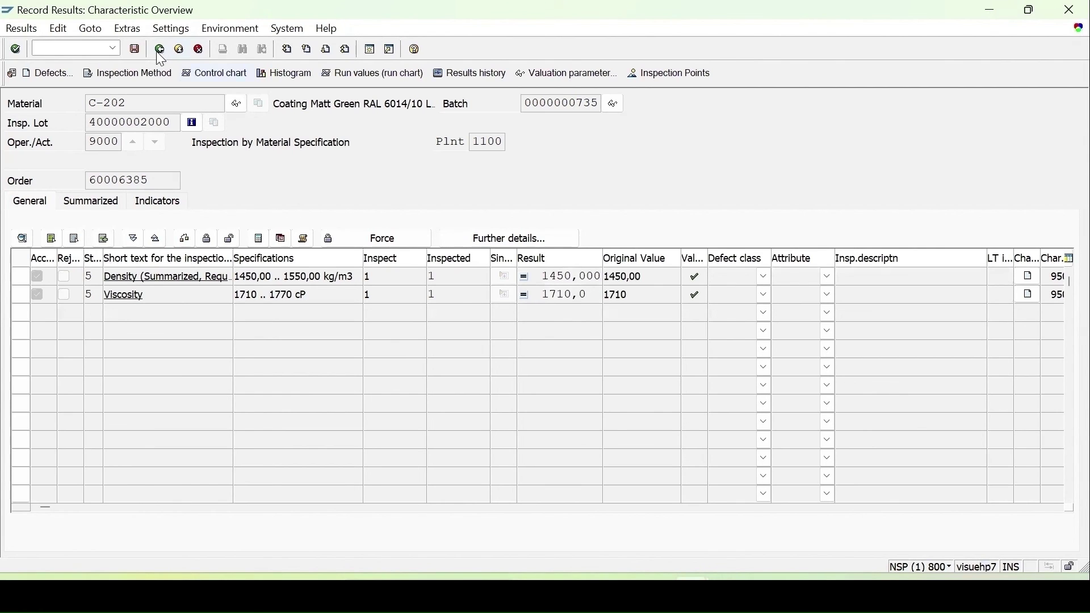
{"action": "left_click", "coordinate": [136, 50]}
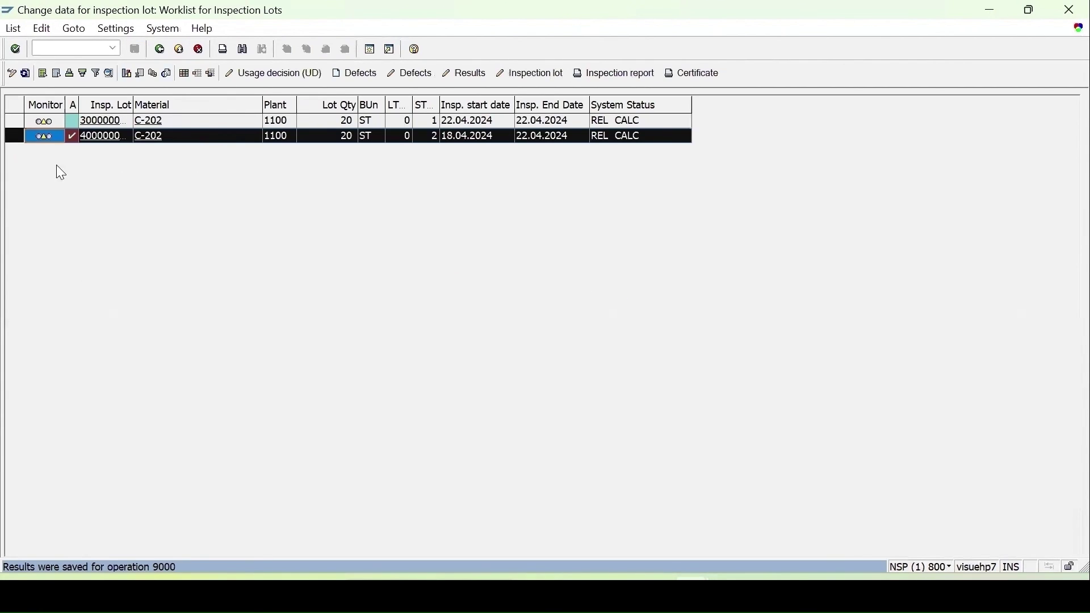
{"action": "left_click", "coordinate": [26, 74]}
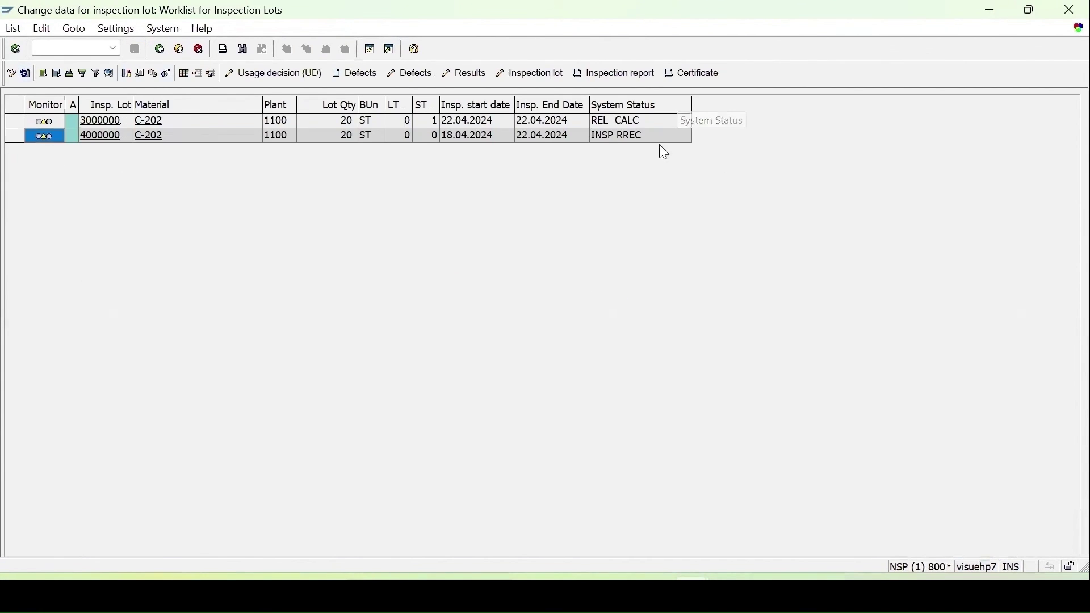
{"action": "left_click", "coordinate": [12, 137]}
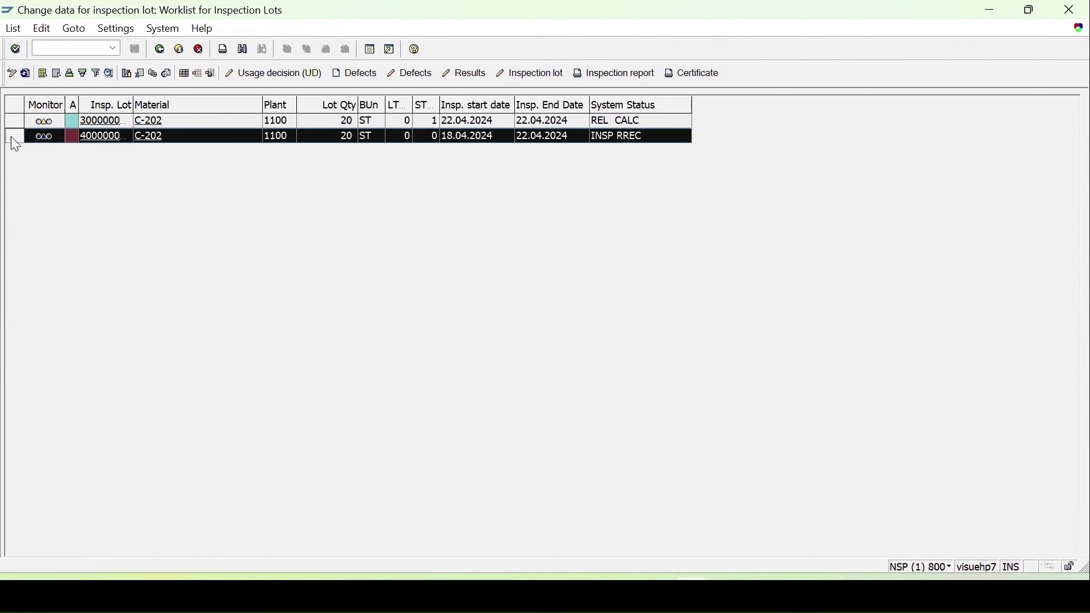
{"action": "left_click", "coordinate": [289, 74]}
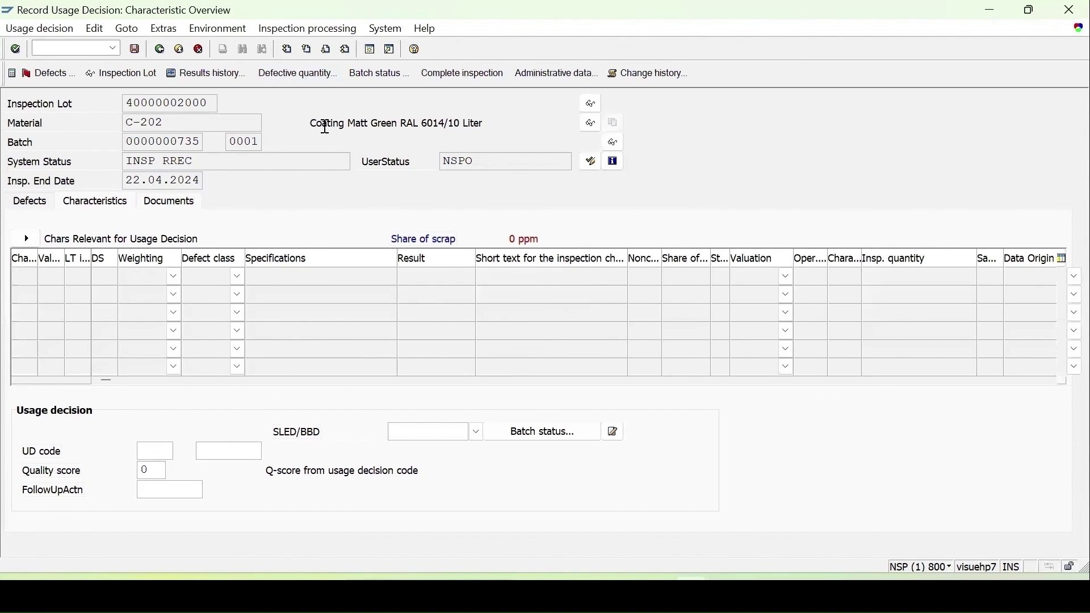
- Save usage decision code A Accept and refresh the worklist to clear the lot
{"action": "key", "text": "F4"}
{"action": "left_click", "coordinate": [91, 200]}
{"action": "double_click", "coordinate": [91, 200]}
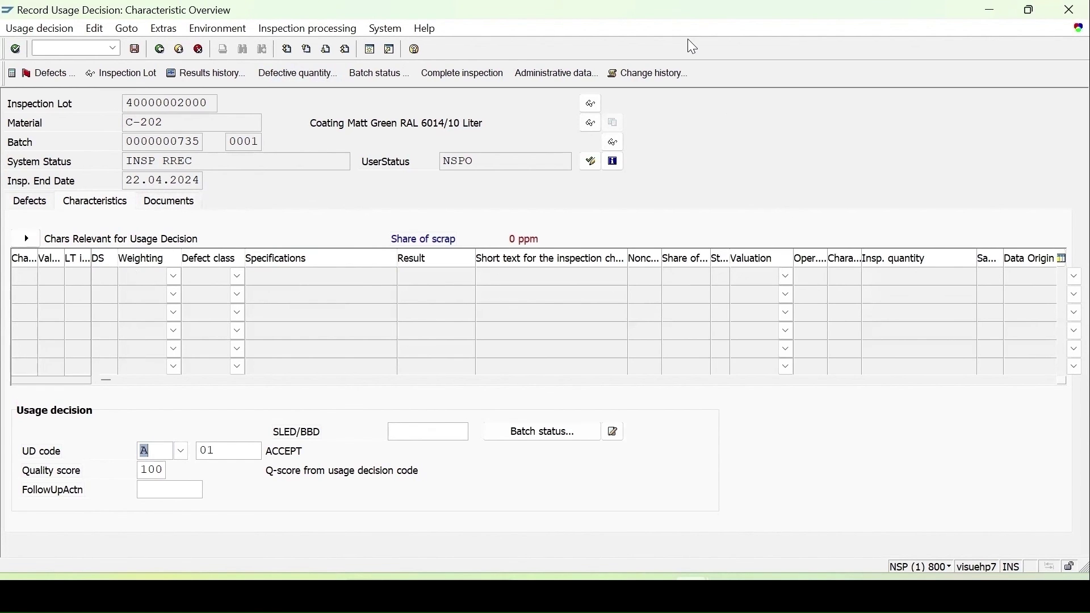
{"action": "left_click", "coordinate": [134, 49]}
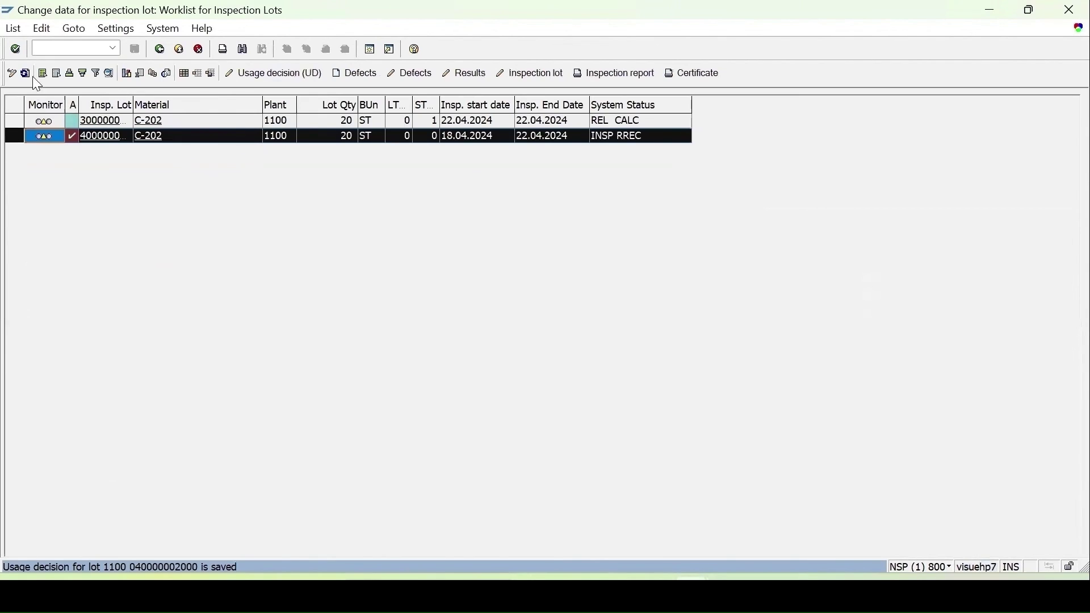
{"action": "left_click", "coordinate": [26, 74]}
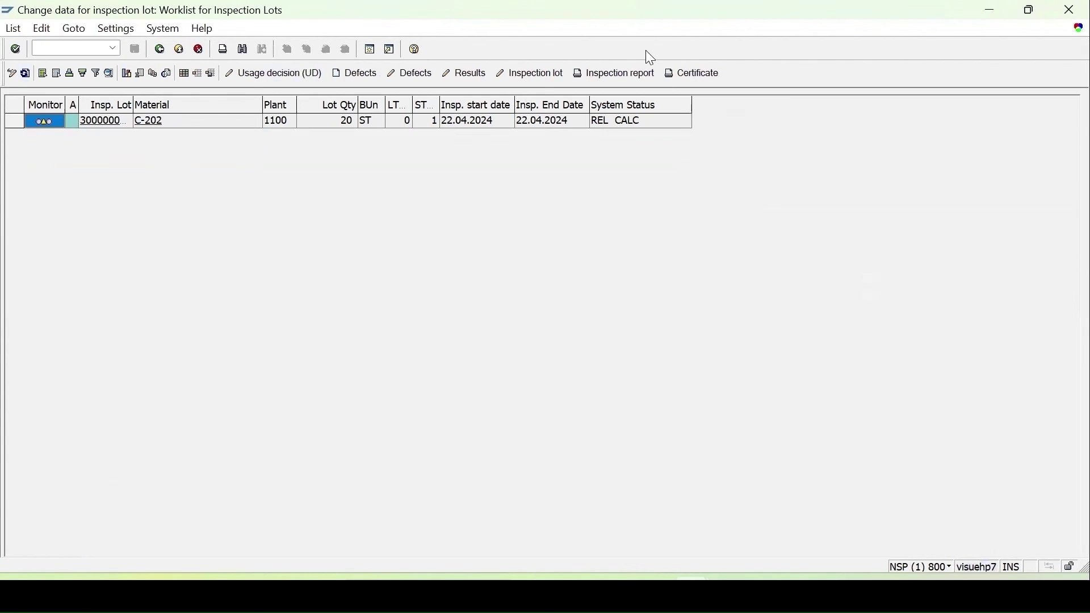
{"action": "key", "text": "alt+Tab"}
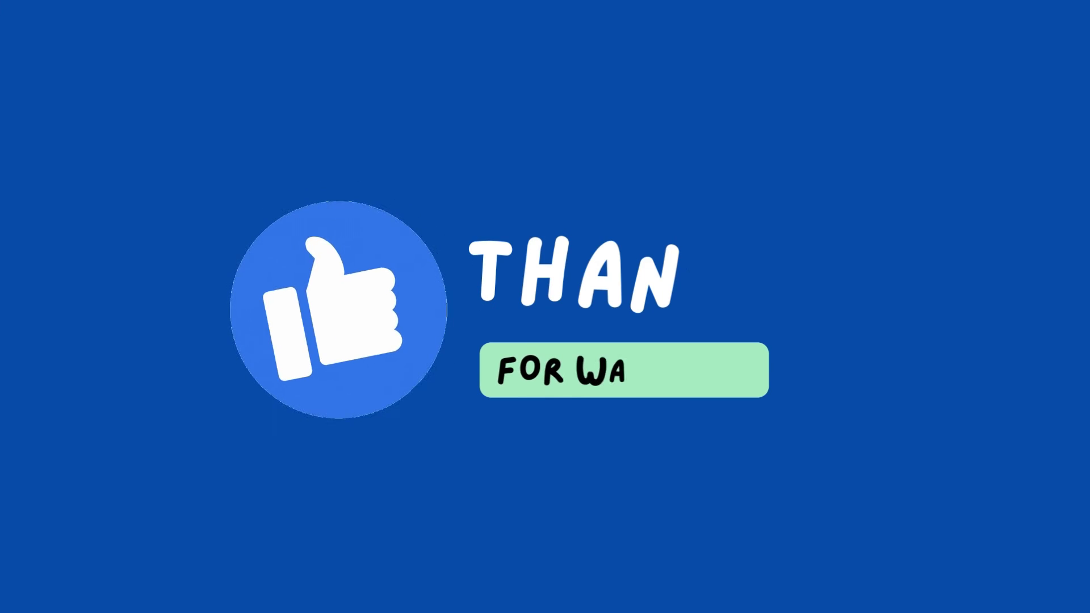